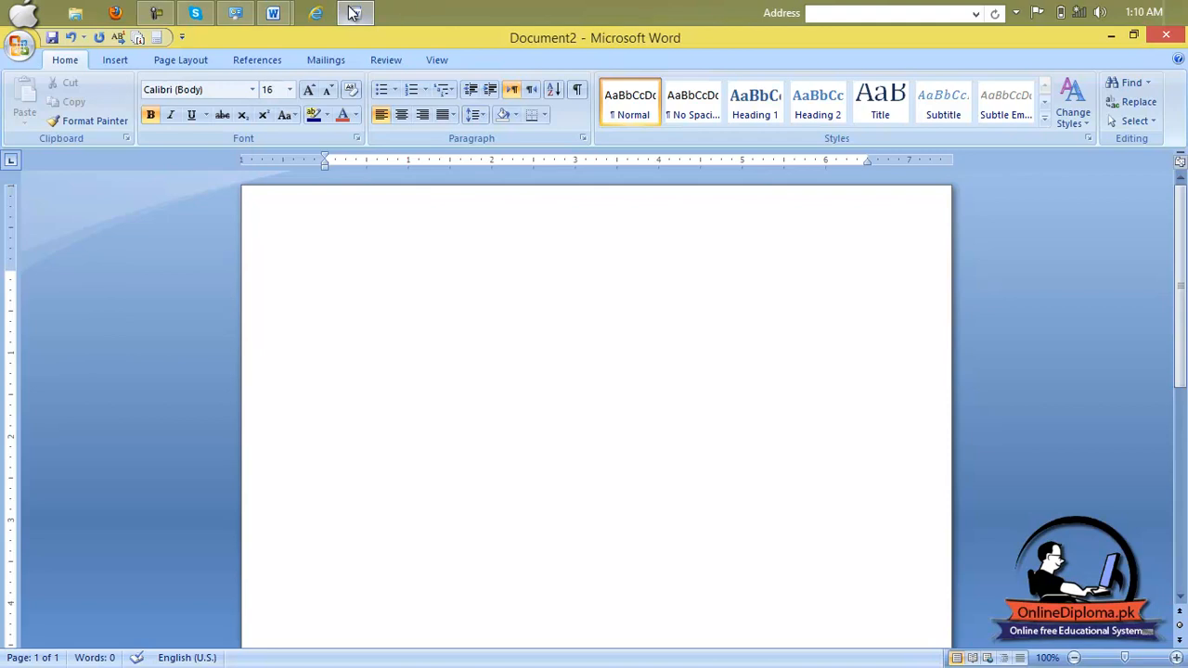
# Switch to Document3 and enter the line "Ms word is the application software"
pyautogui.moveTo(354, 12)
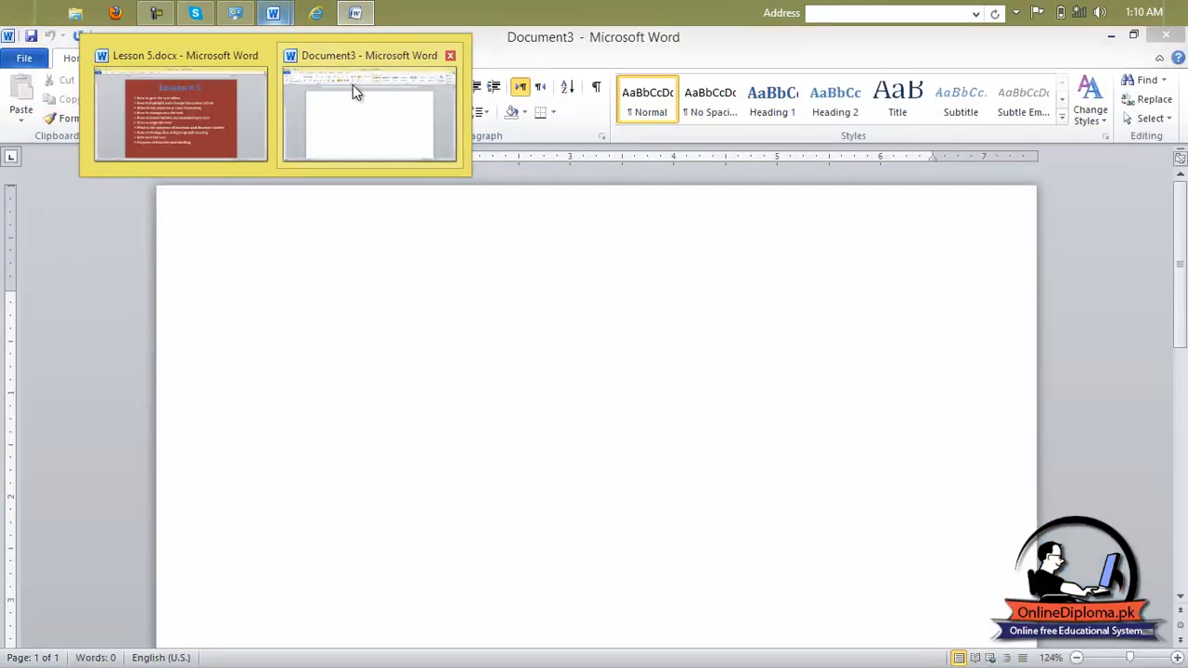
pyautogui.click(353, 90)
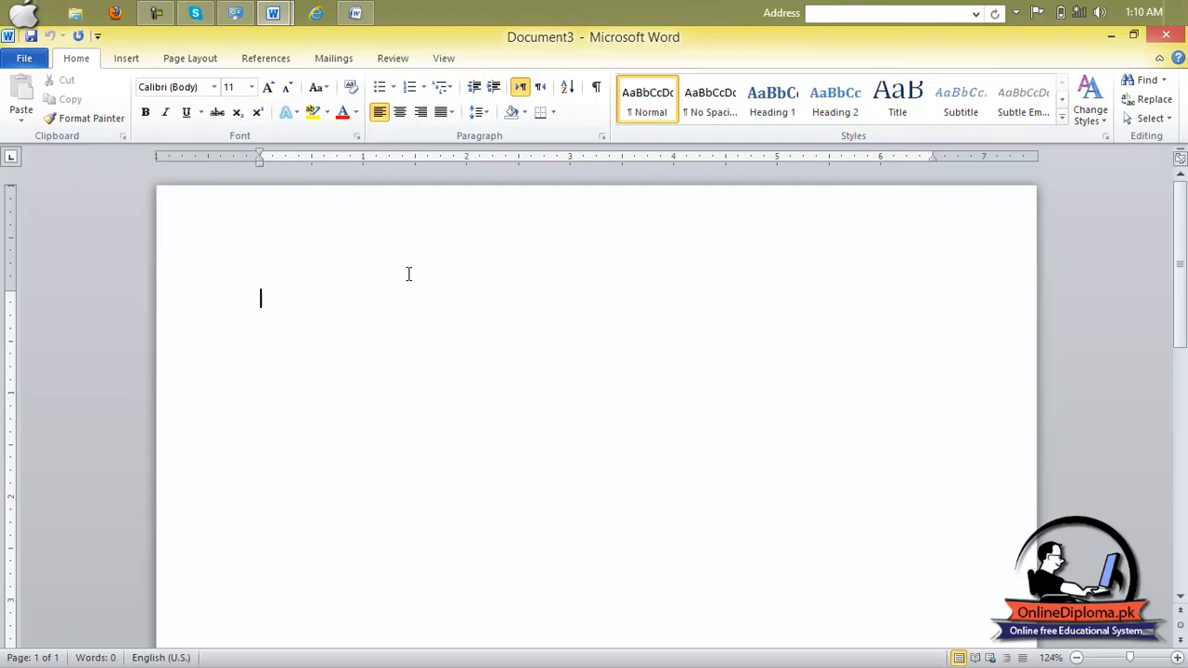
pyautogui.write('Ms word is the application software')
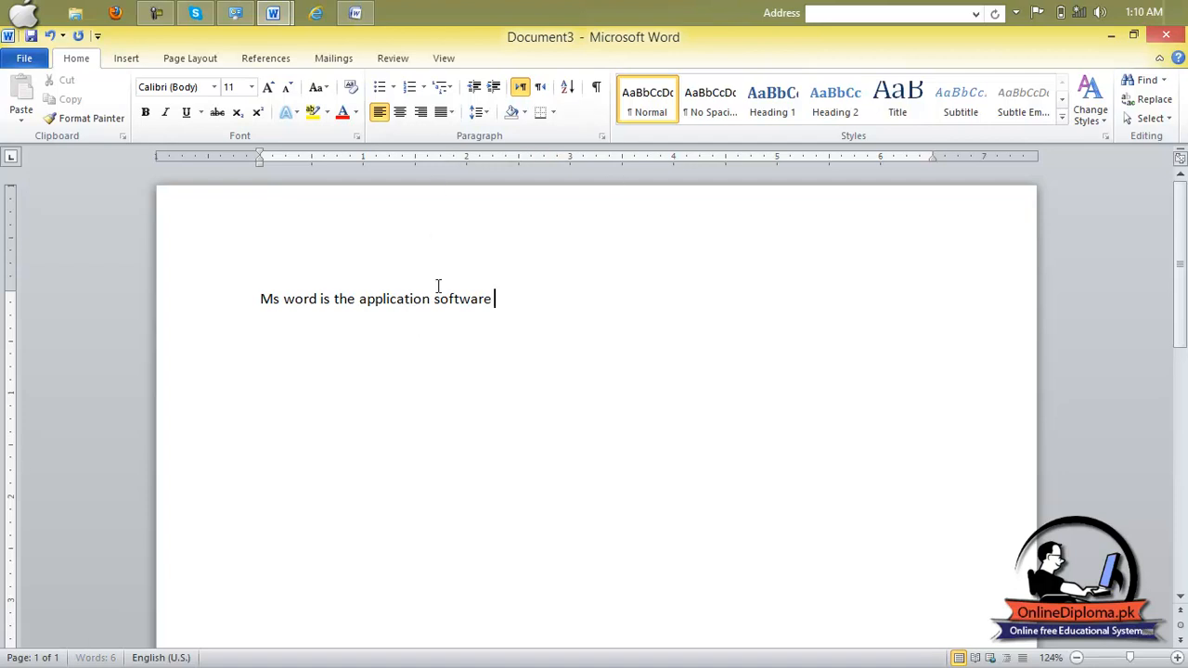
# Copy the sentence and paste it once after itself on the same line, ending with a new paragraph
pyautogui.moveTo(486, 303); pyautogui.dragTo(257, 299)
pyautogui.hotkey('ctrl', 'c')
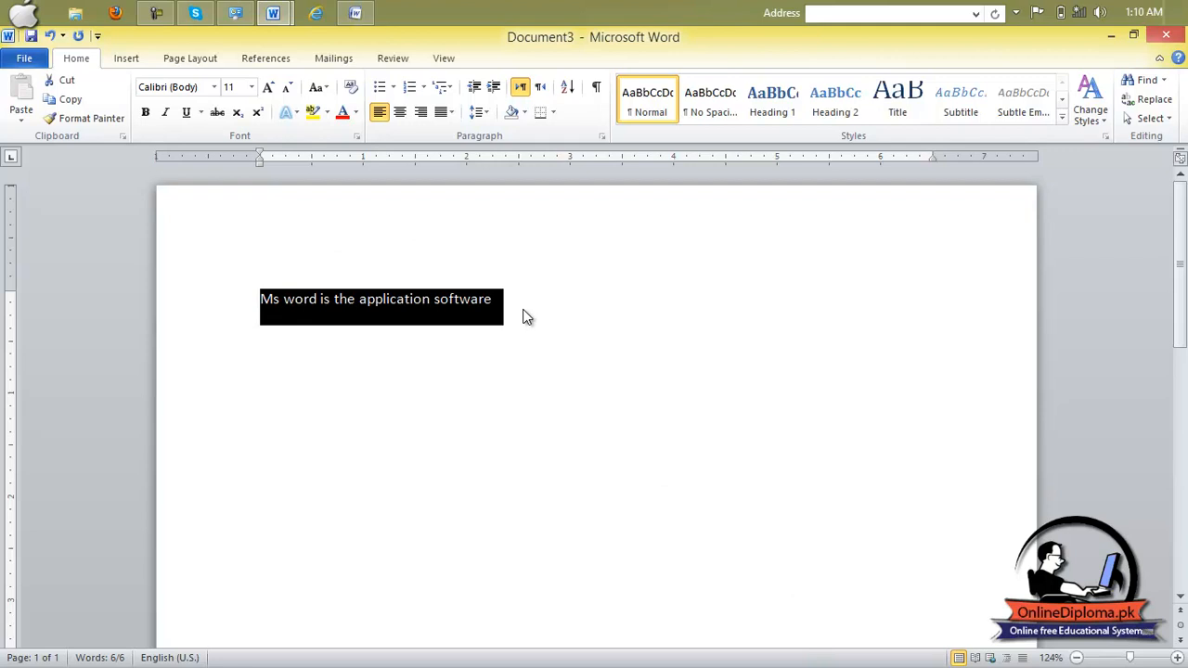
pyautogui.click(523, 317)
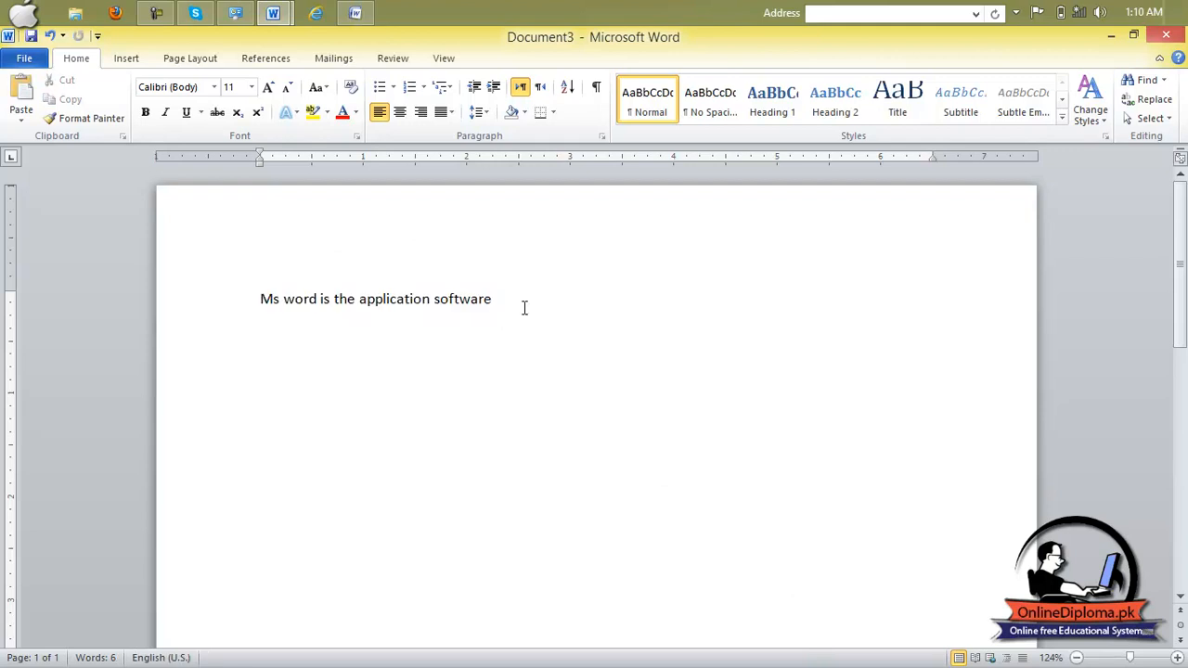
pyautogui.hotkey('ctrl', 'v')
pyautogui.press('Return')
# Copy the doubled sentence line and paste it nine times to fill ten lines
pyautogui.moveTo(727, 298); pyautogui.dragTo(268, 311)
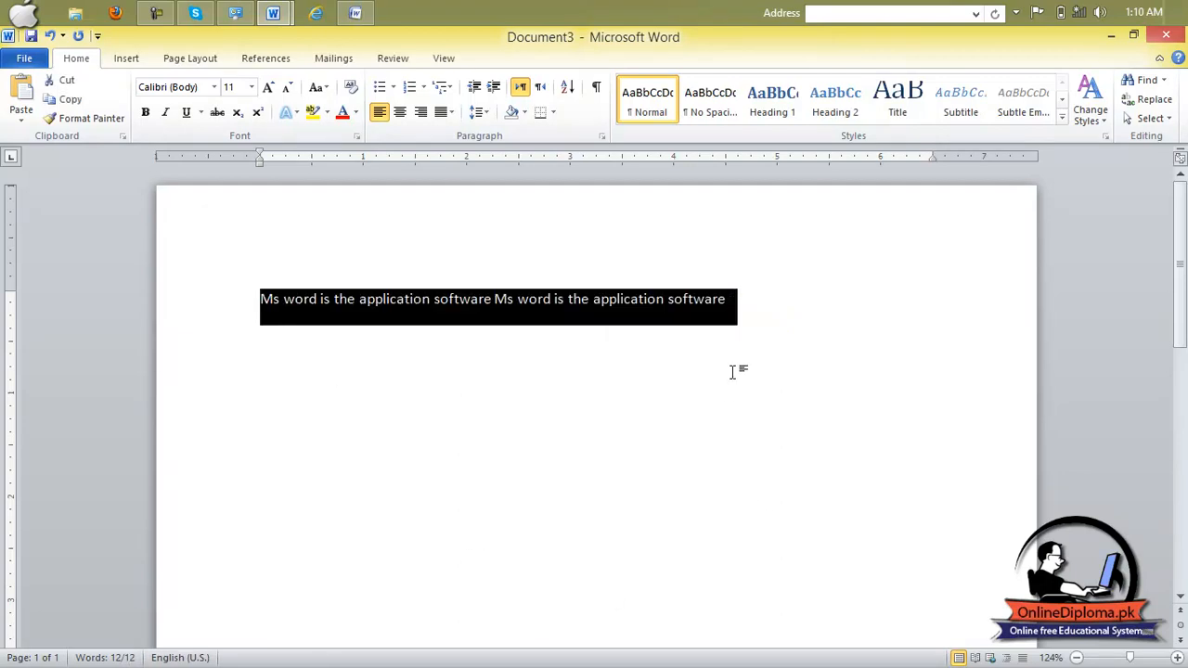
pyautogui.click(745, 303)
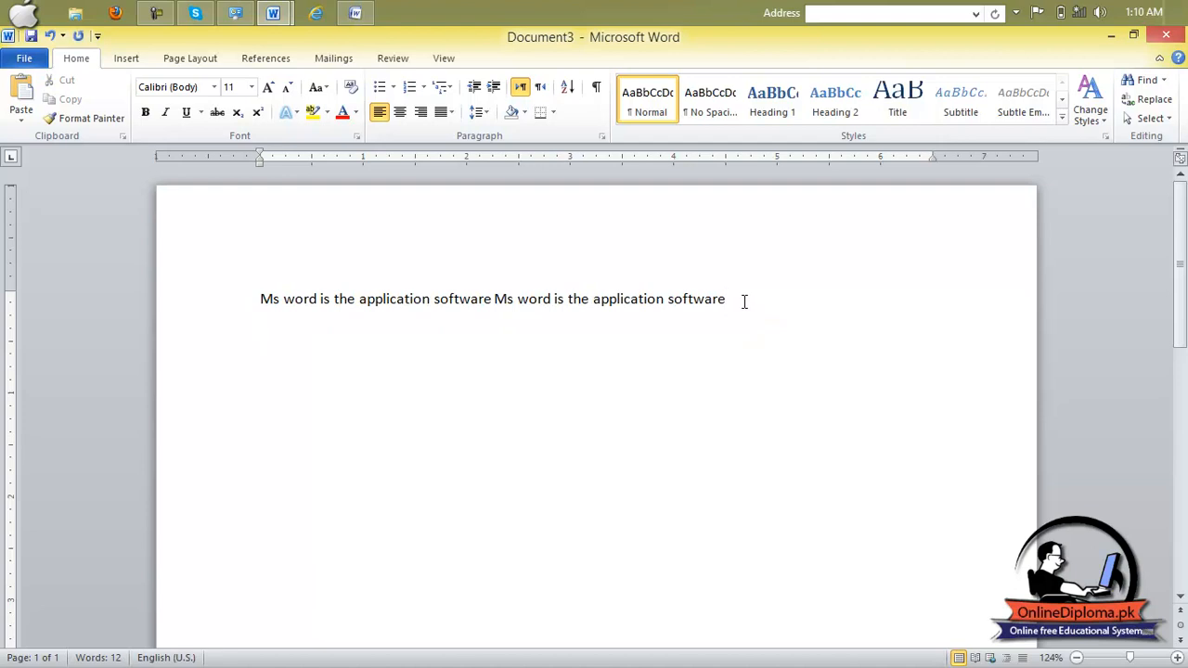
pyautogui.hotkey('ctrl', 'v')
pyautogui.hotkey('ctrl', 'v')
pyautogui.hotkey('ctrl', 'v')
pyautogui.hotkey('ctrl', 'v')
pyautogui.hotkey('ctrl', 'v')
pyautogui.hotkey('ctrl', 'v')
pyautogui.hotkey('ctrl', 'v')
pyautogui.hotkey('ctrl', 'v')
pyautogui.hotkey('ctrl', 'v')
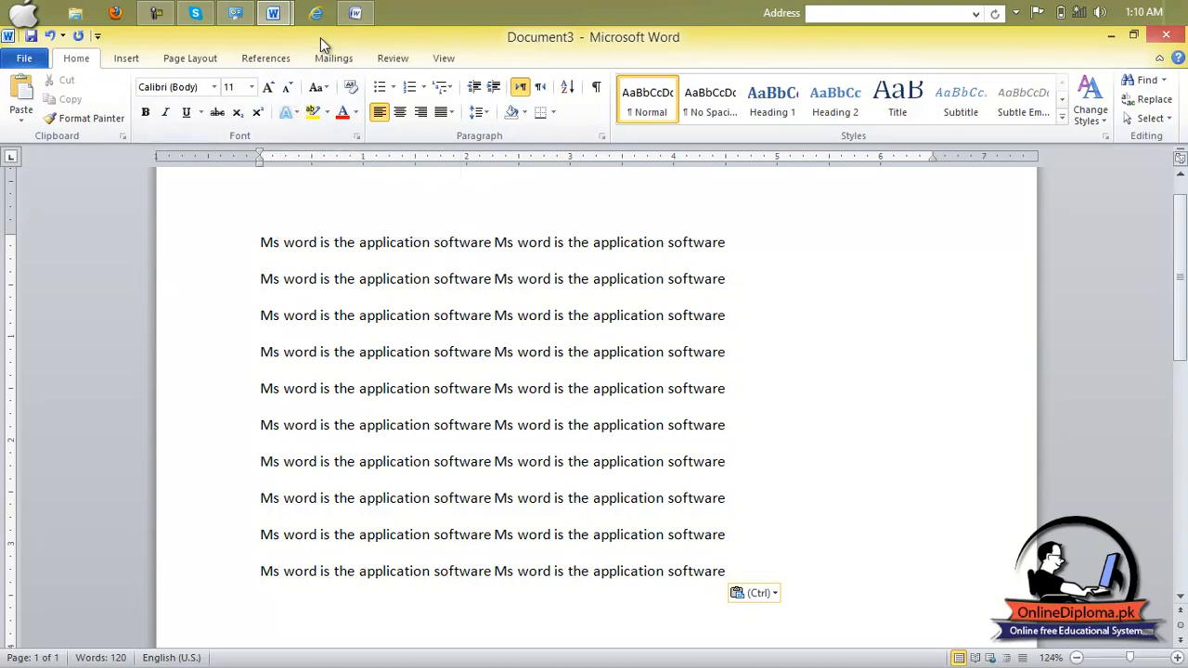
# Close the Lesson 5.docx document and return to Document3
pyautogui.moveTo(290, 13)
pyautogui.click(246, 146)
pyautogui.click(356, 13)
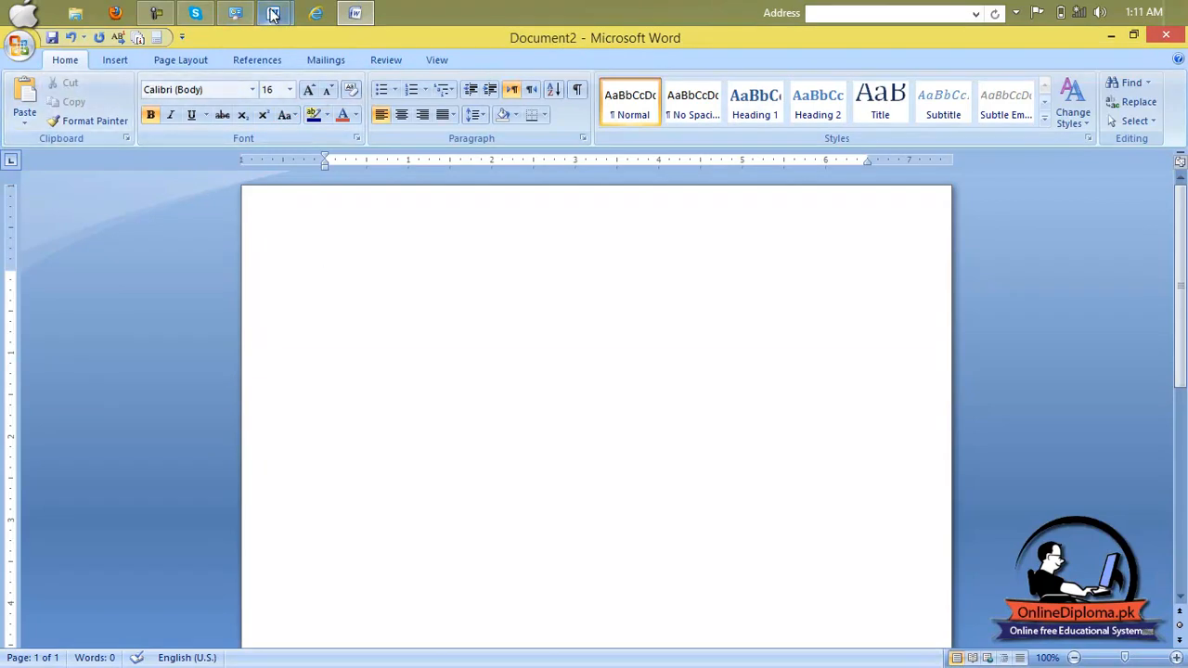
pyautogui.moveTo(272, 13)
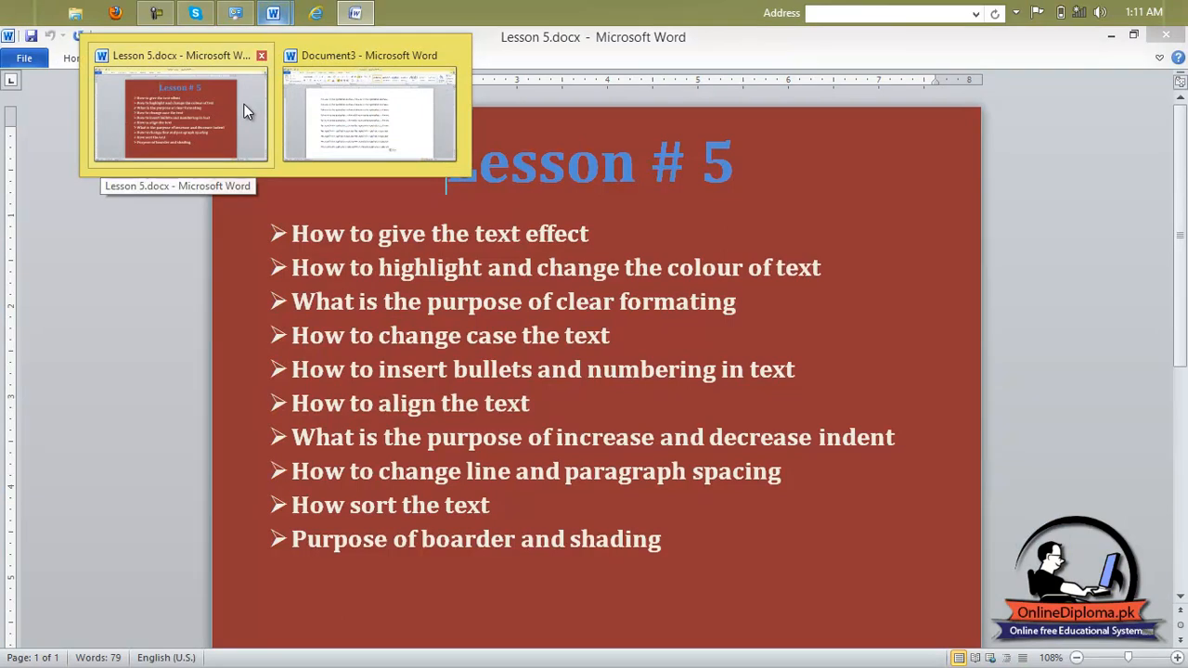
pyautogui.moveTo(351, 108)
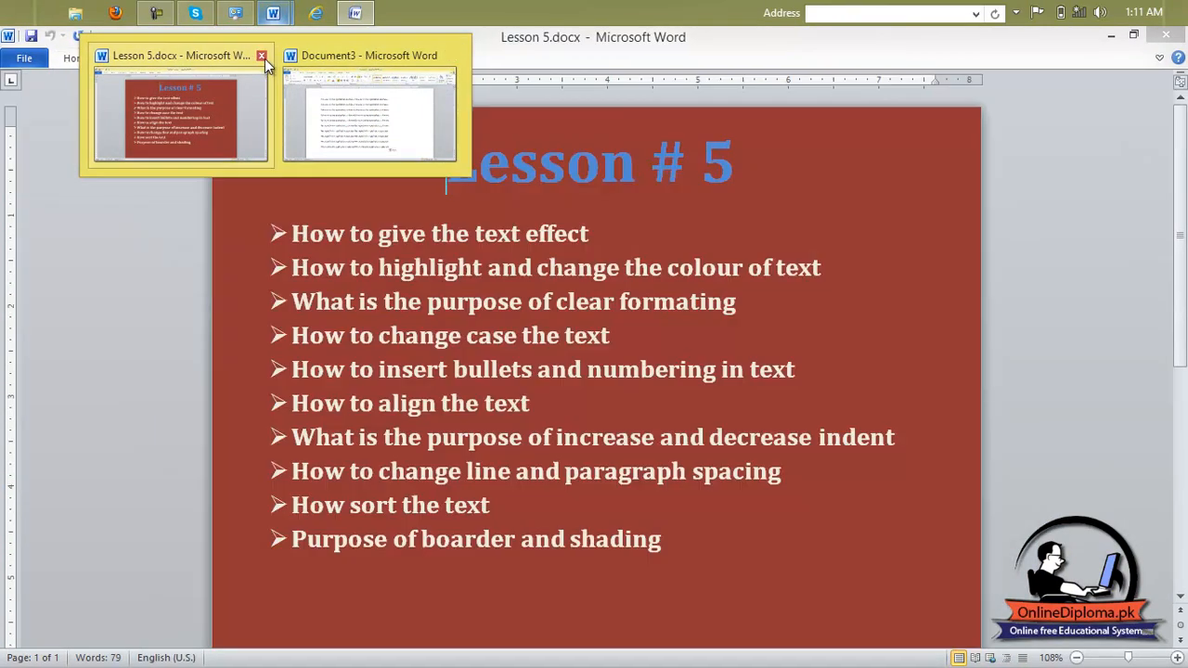
pyautogui.click(263, 57)
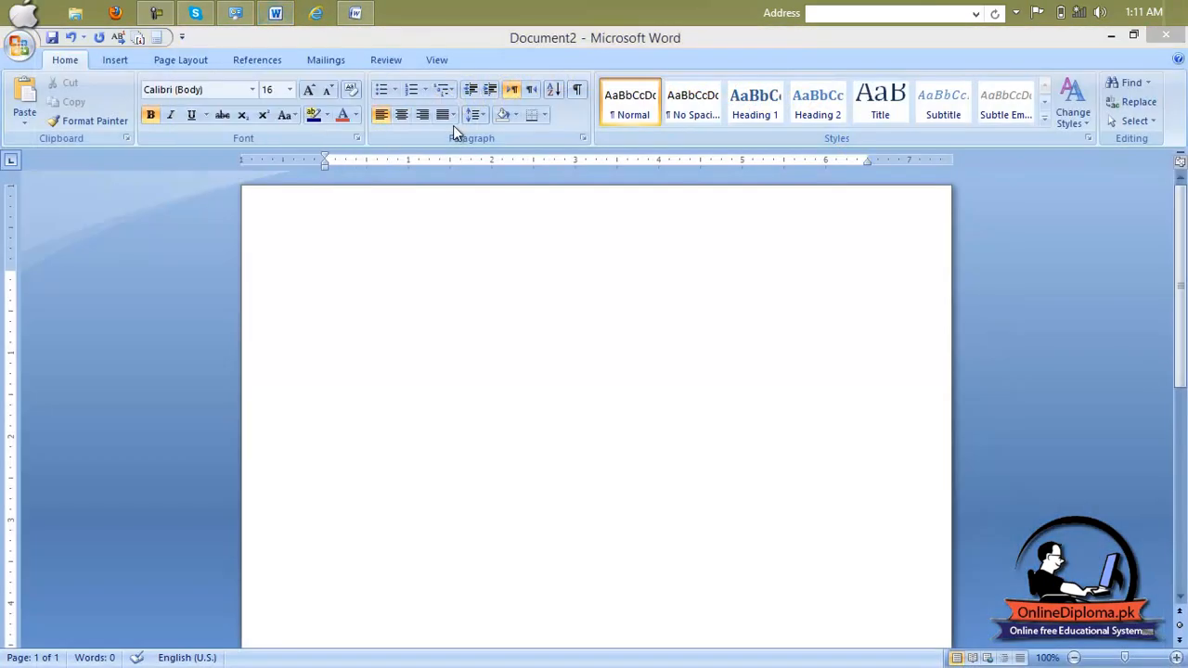
pyautogui.click(276, 13)
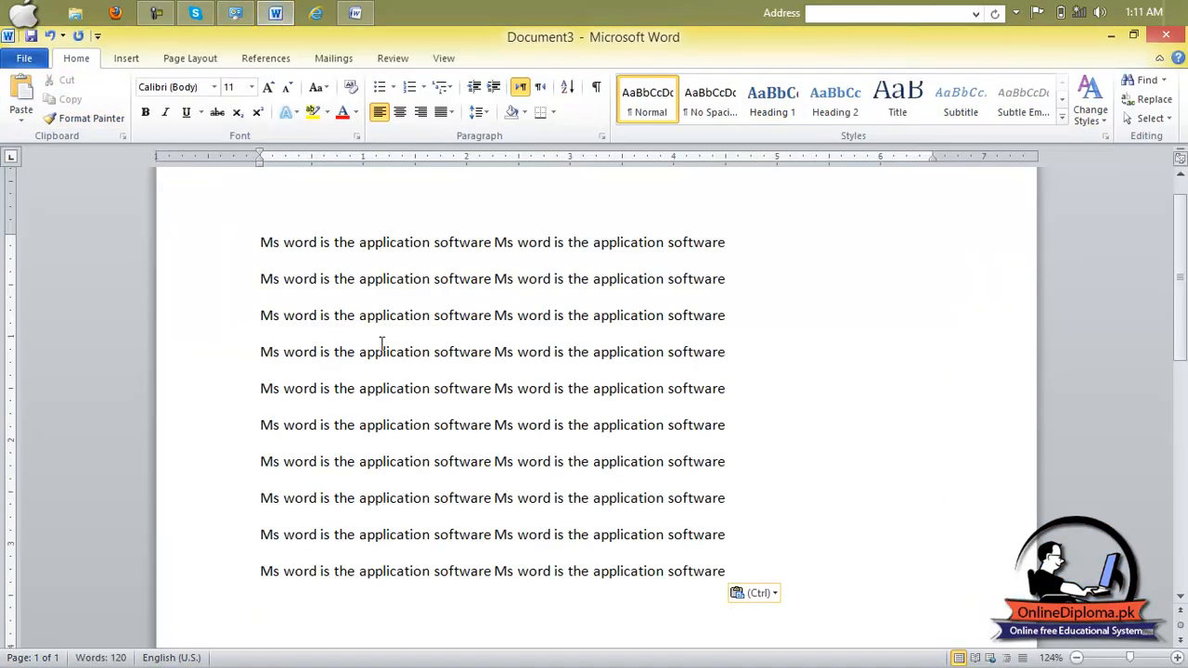
# Apply the red preset text effect from the third row of the effects gallery to the first line
pyautogui.scroll(1, 821, 394)
pyautogui.moveTo(732, 299); pyautogui.dragTo(257, 275)
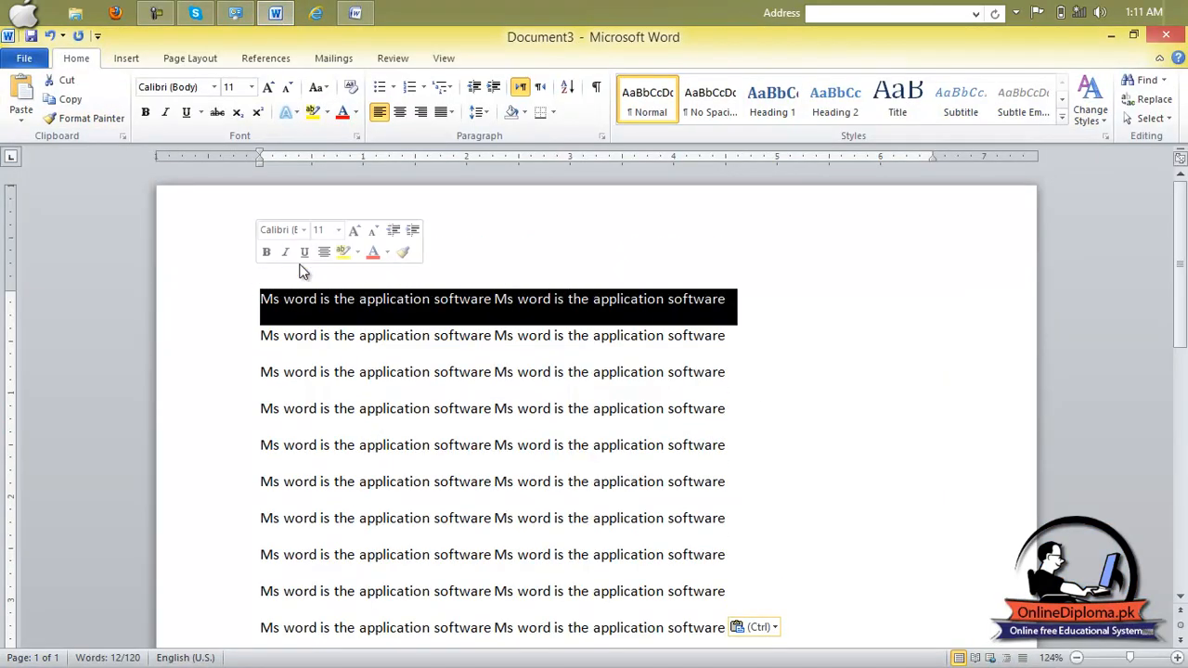
pyautogui.click(298, 119)
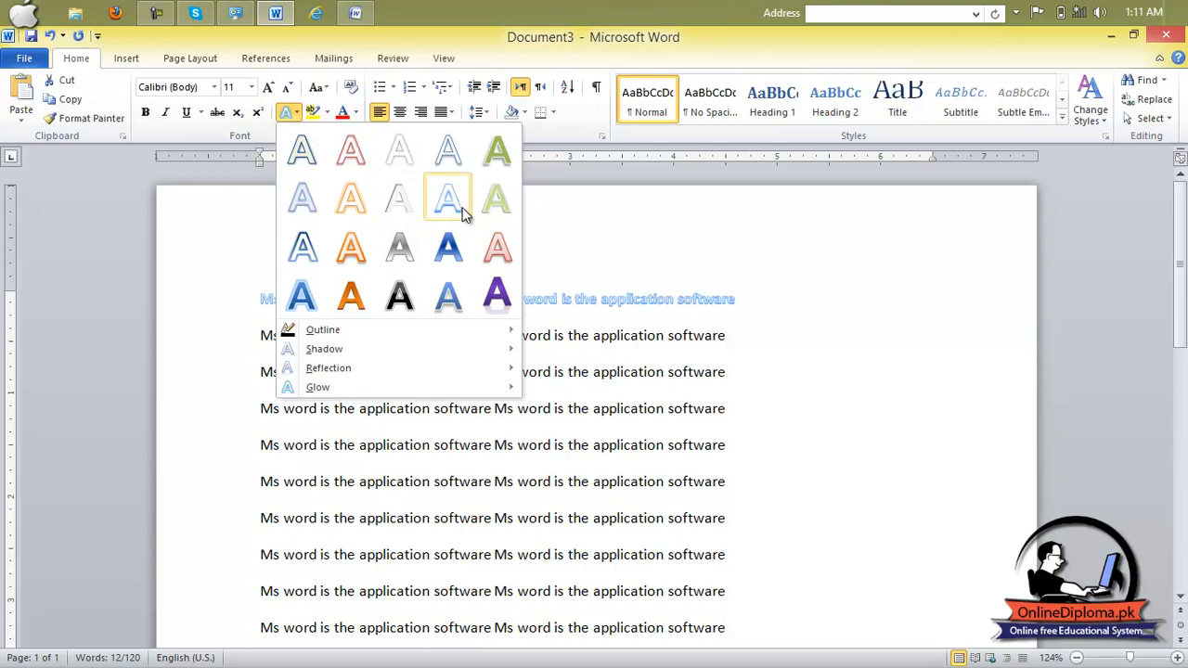
pyautogui.click(497, 256)
pyautogui.click(754, 308)
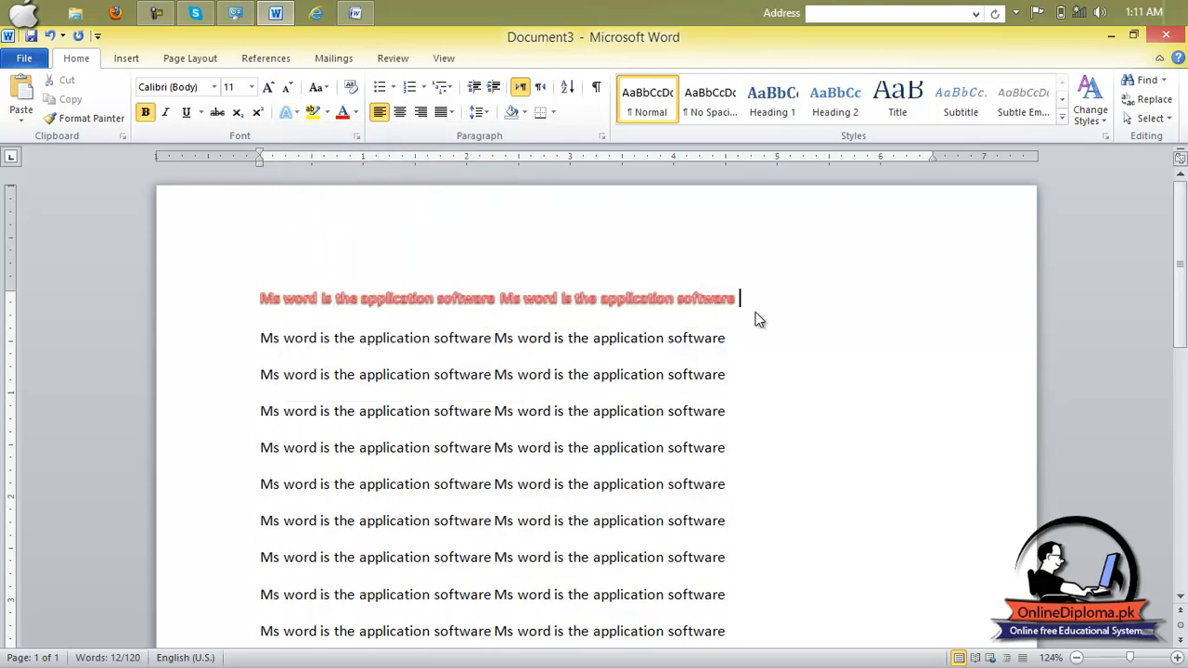
# Add the second Perspective shadow to the red first line
pyautogui.moveTo(754, 308); pyautogui.dragTo(269, 270)
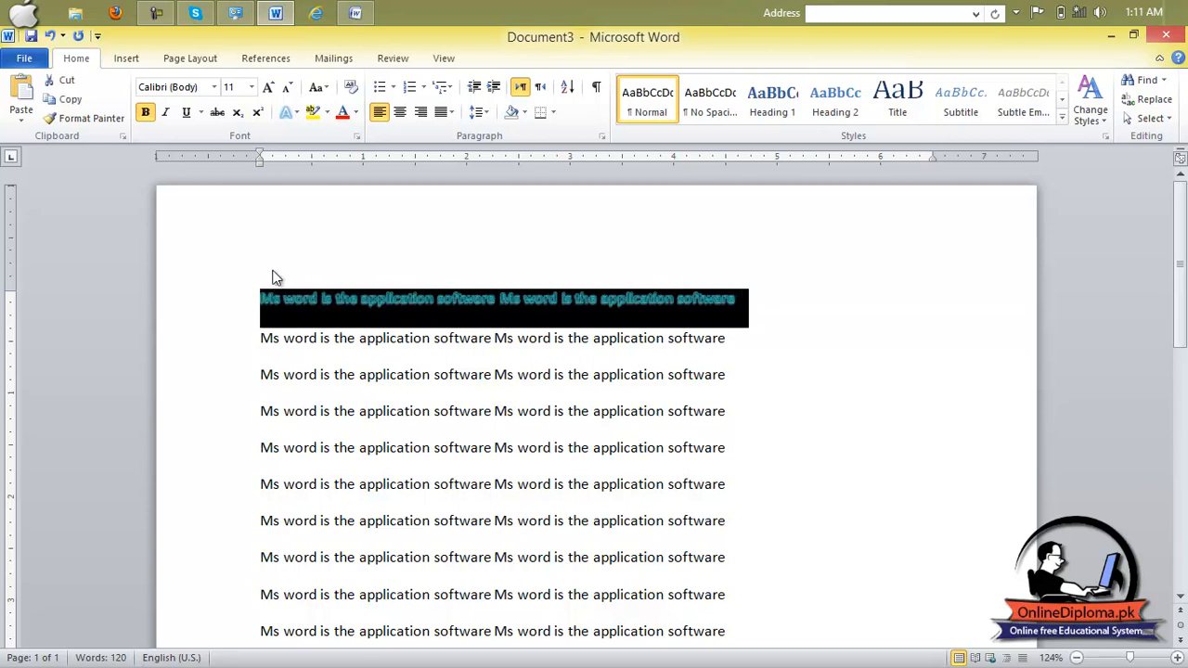
pyautogui.click(287, 109)
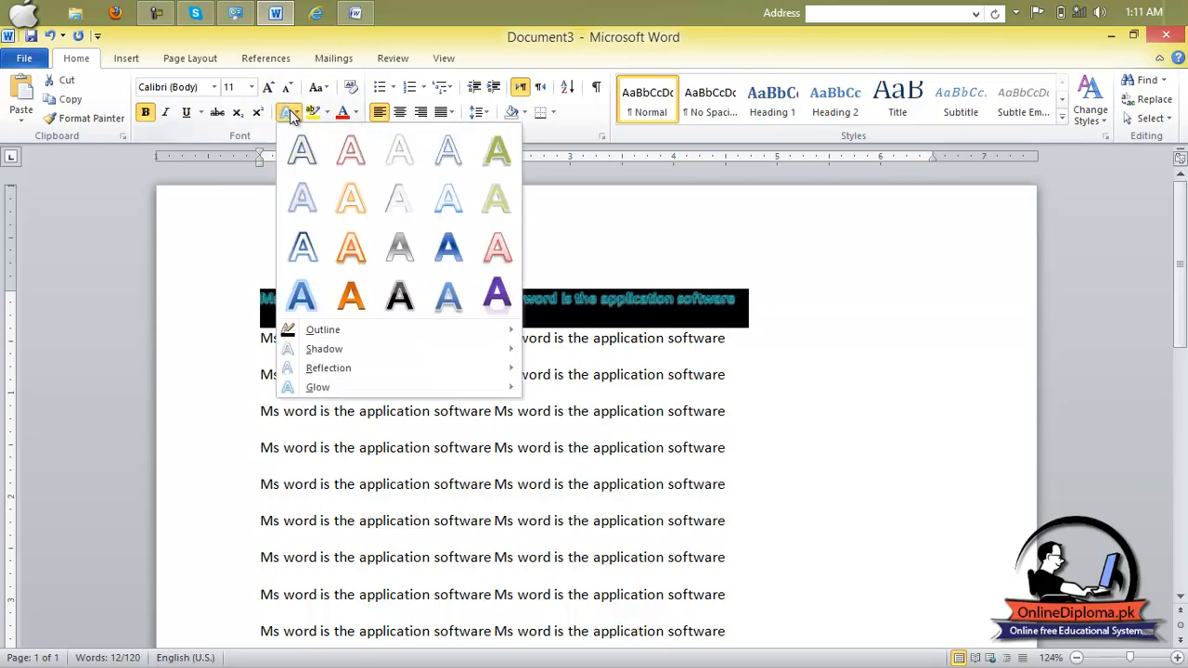
pyautogui.moveTo(380, 332)
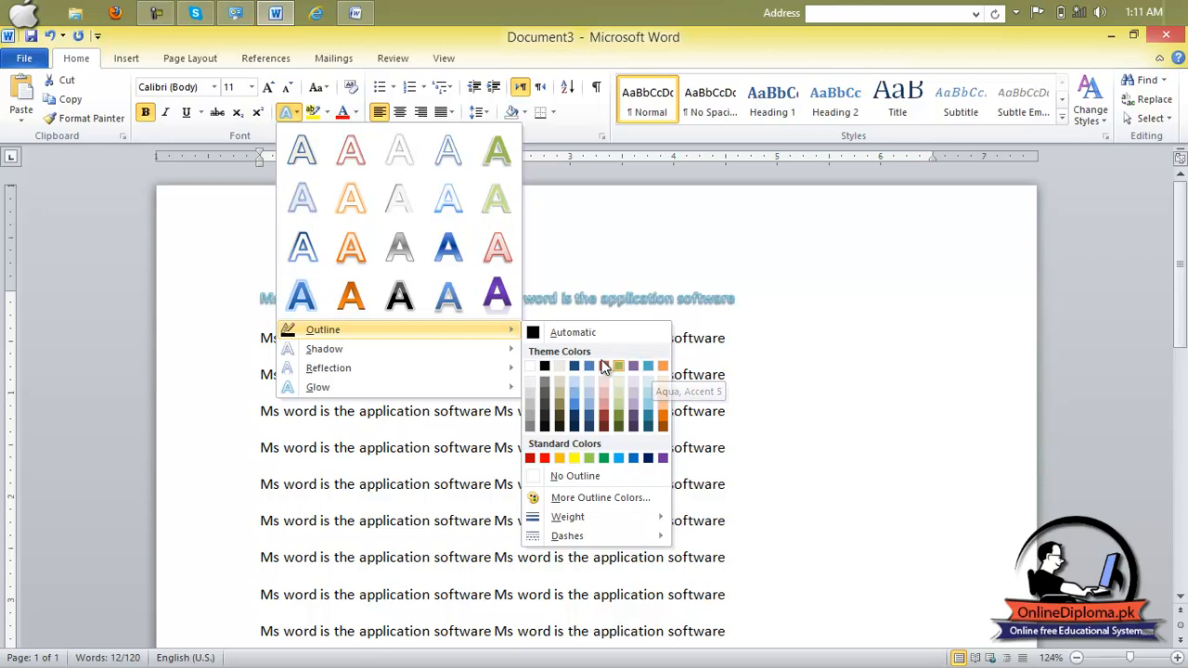
pyautogui.moveTo(508, 353)
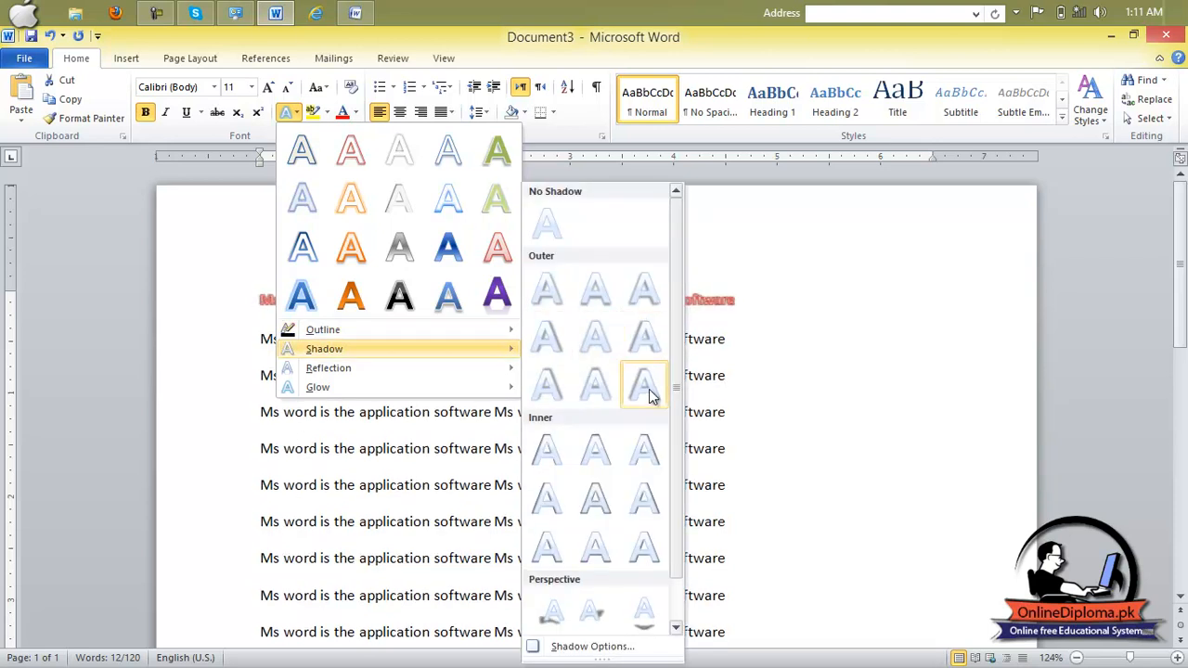
pyautogui.click(594, 619)
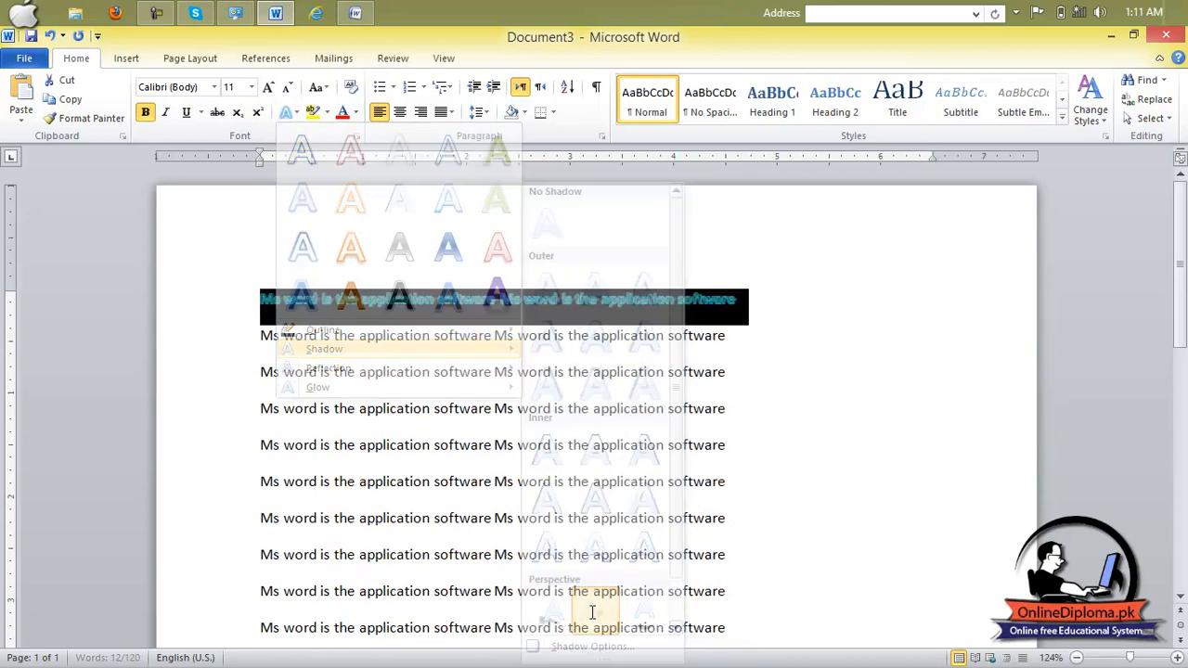
# Enlarge the red first paragraph's font size to 22 and deselect the text
pyautogui.click(269, 86)
pyautogui.click(268, 87)
pyautogui.click(268, 87)
pyautogui.click(268, 86)
pyautogui.click(269, 86)
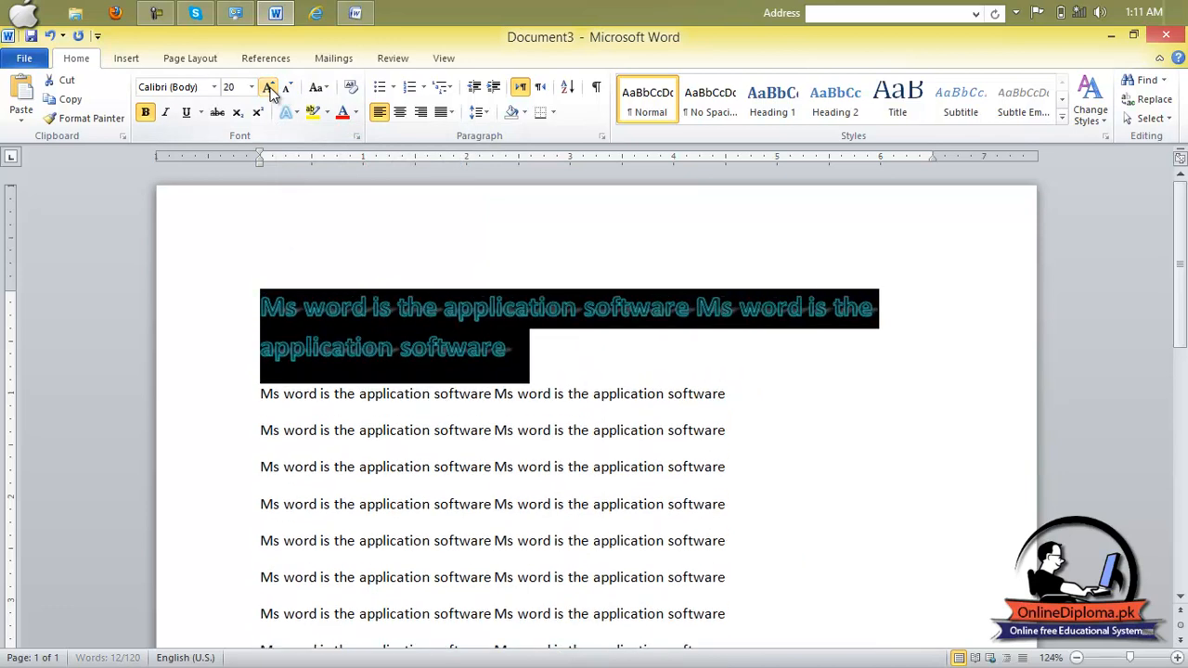
pyautogui.click(268, 86)
pyautogui.click(632, 348)
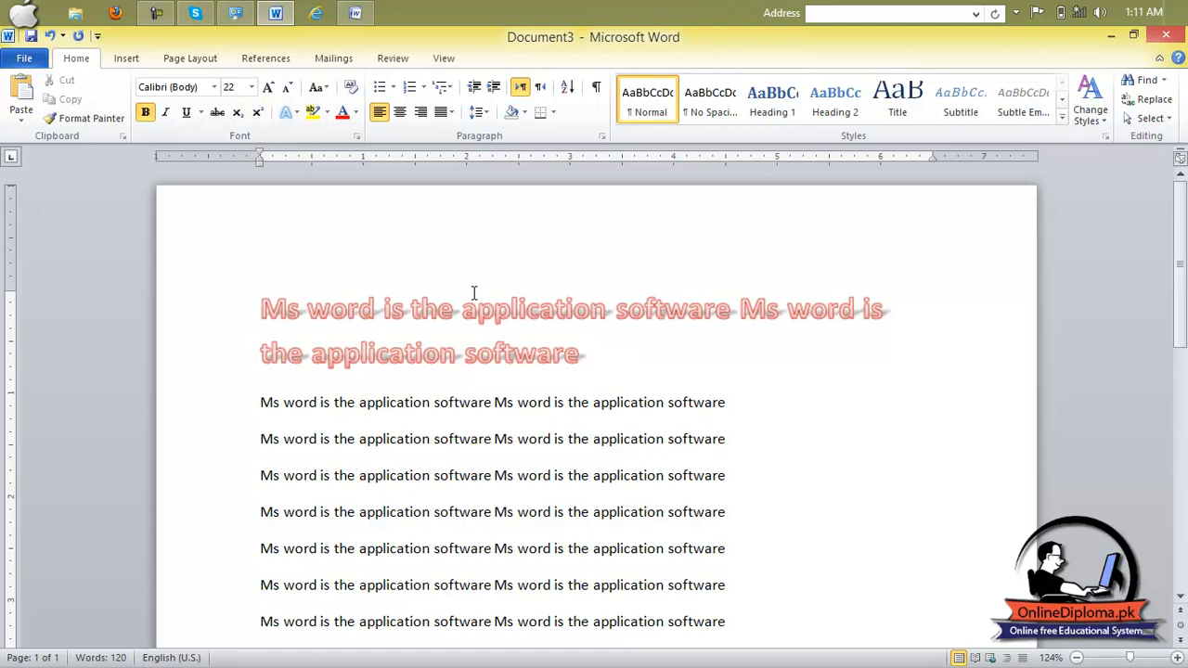
# Try to apply a reflection variation with no text selected in the red first paragraph
pyautogui.click(297, 112)
pyautogui.click(297, 112)
pyautogui.click(297, 113)
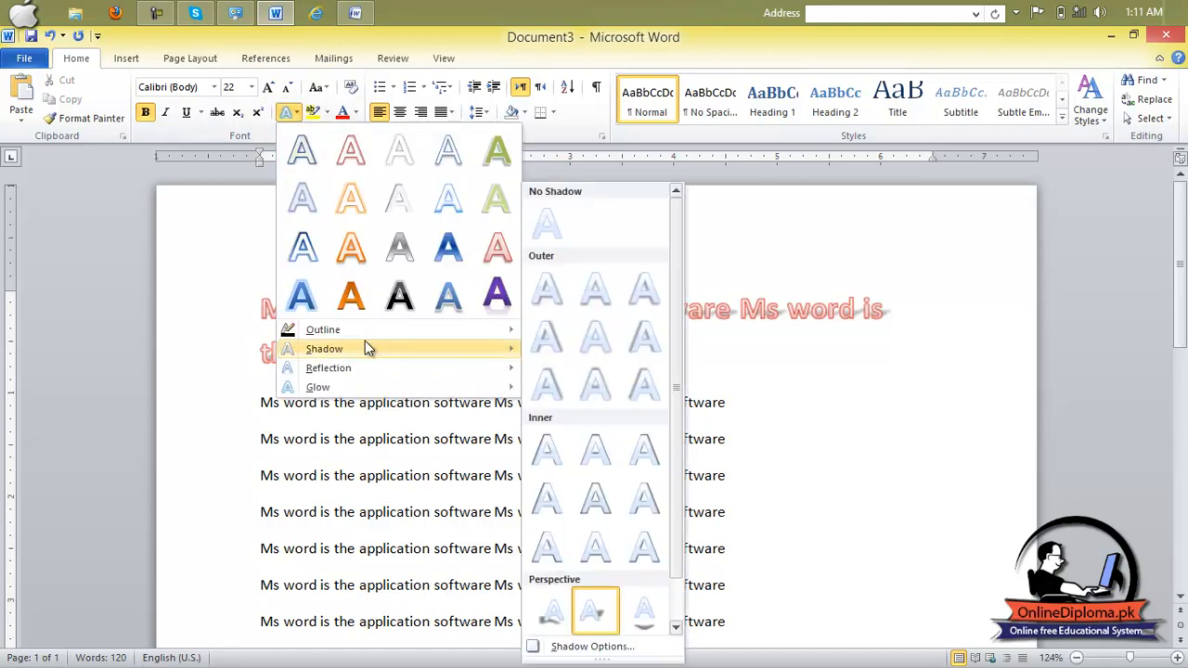
pyautogui.moveTo(403, 369)
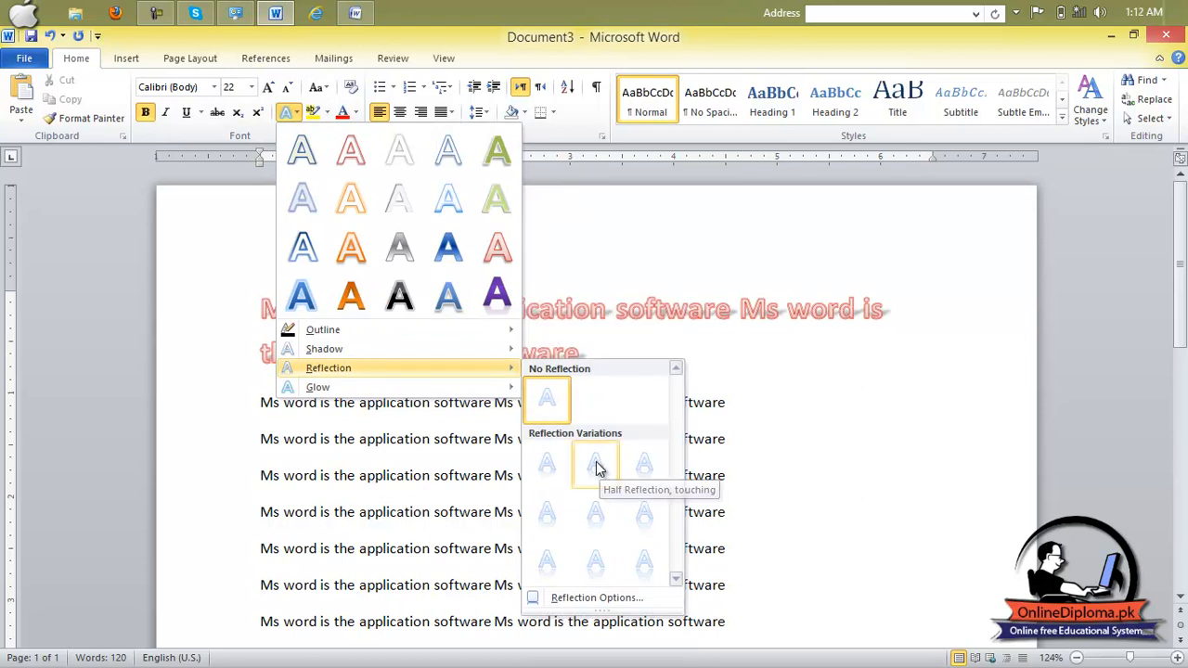
pyautogui.click(588, 526)
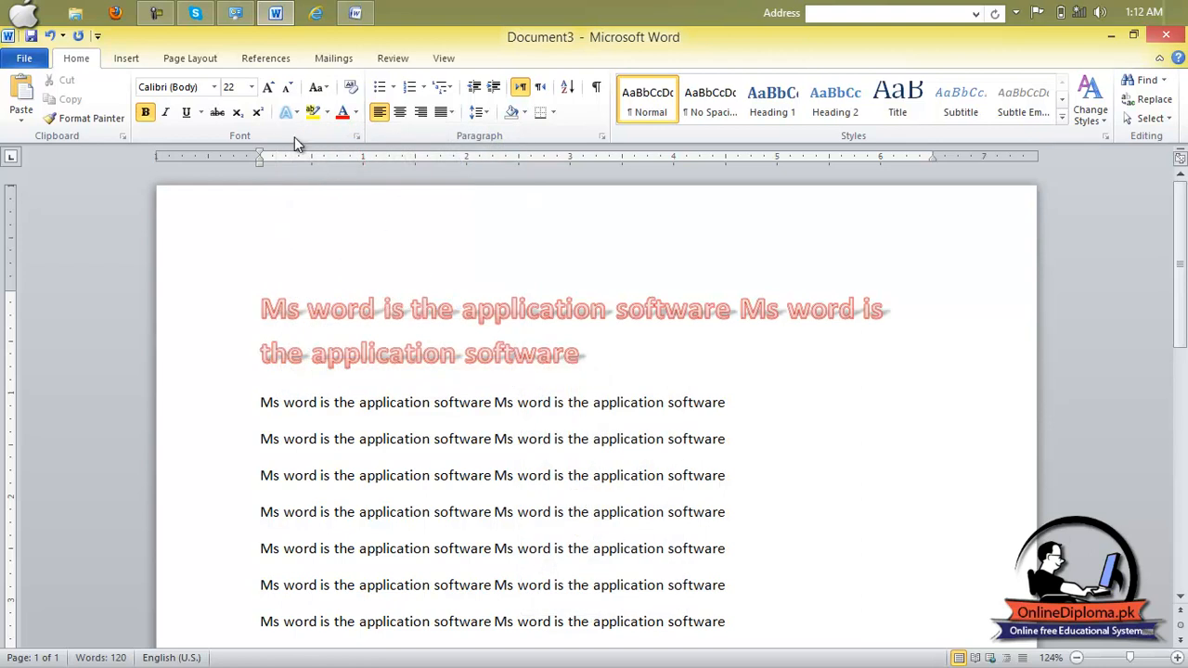
# Try to apply a glow variation with no text selected in the red first paragraph
pyautogui.click(290, 111)
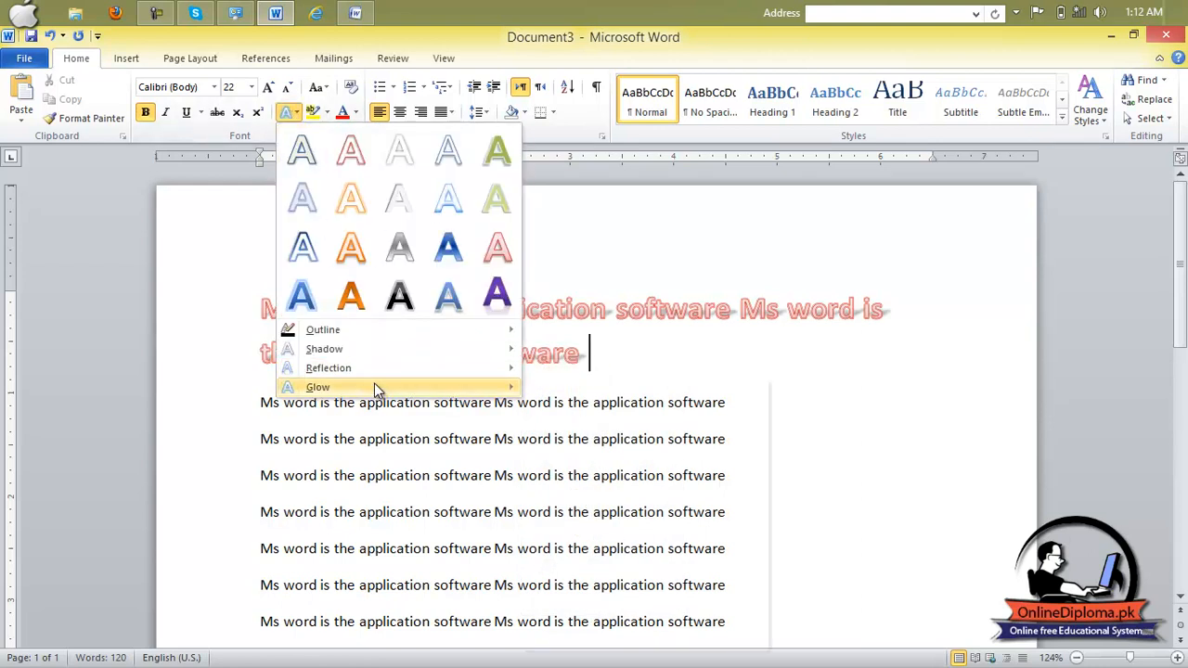
pyautogui.moveTo(485, 394)
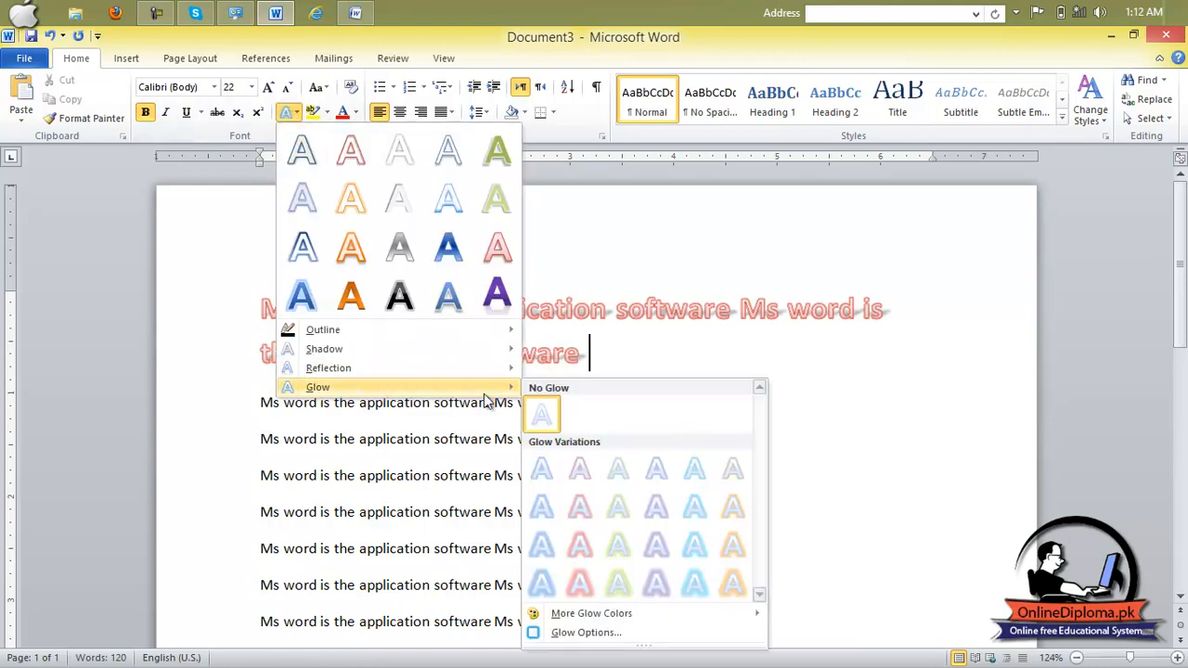
pyautogui.click(599, 490)
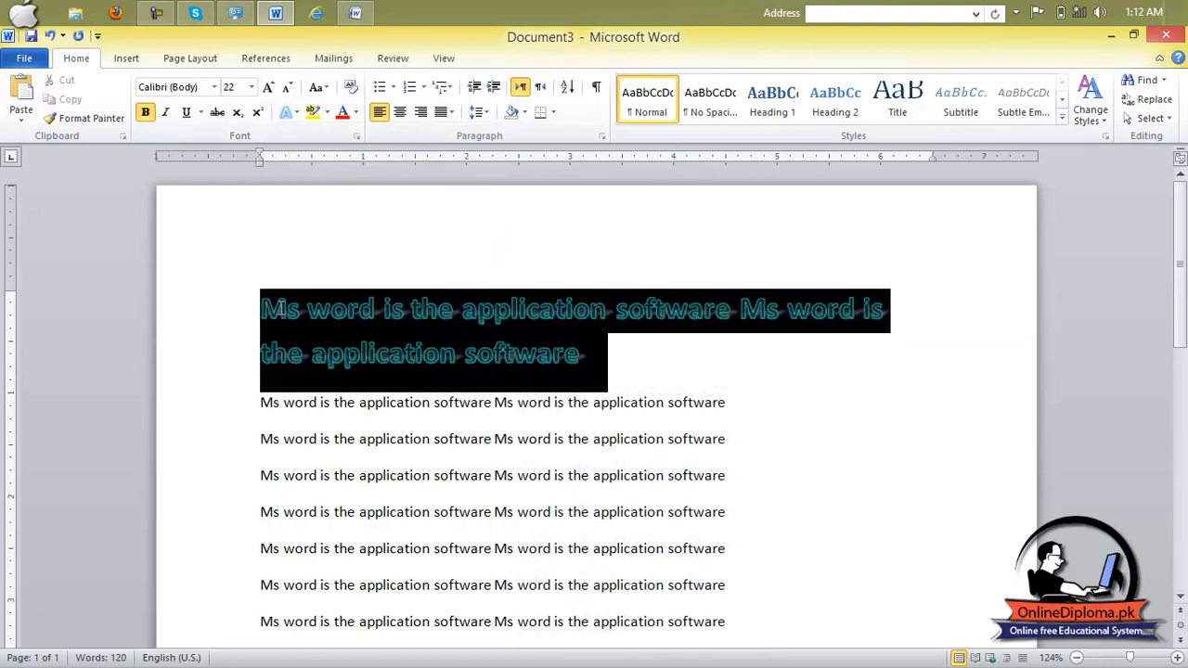
# Apply the last reflection variation in the third row to the selected red paragraph and deselect the text
pyautogui.click(290, 111)
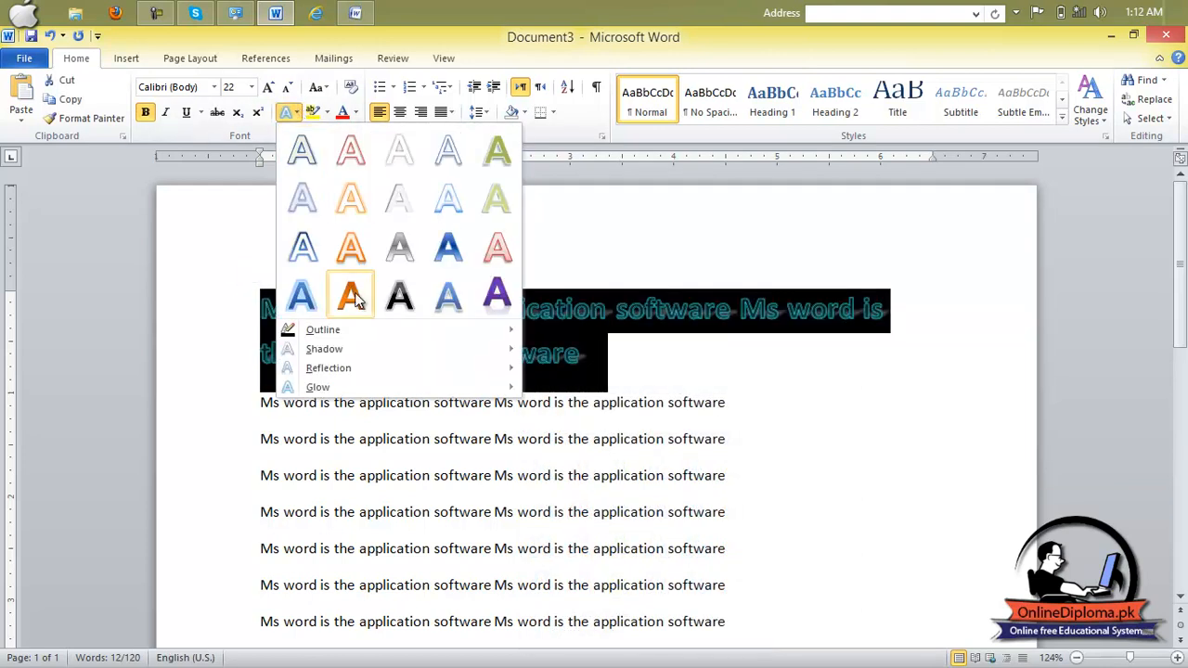
pyautogui.moveTo(368, 368)
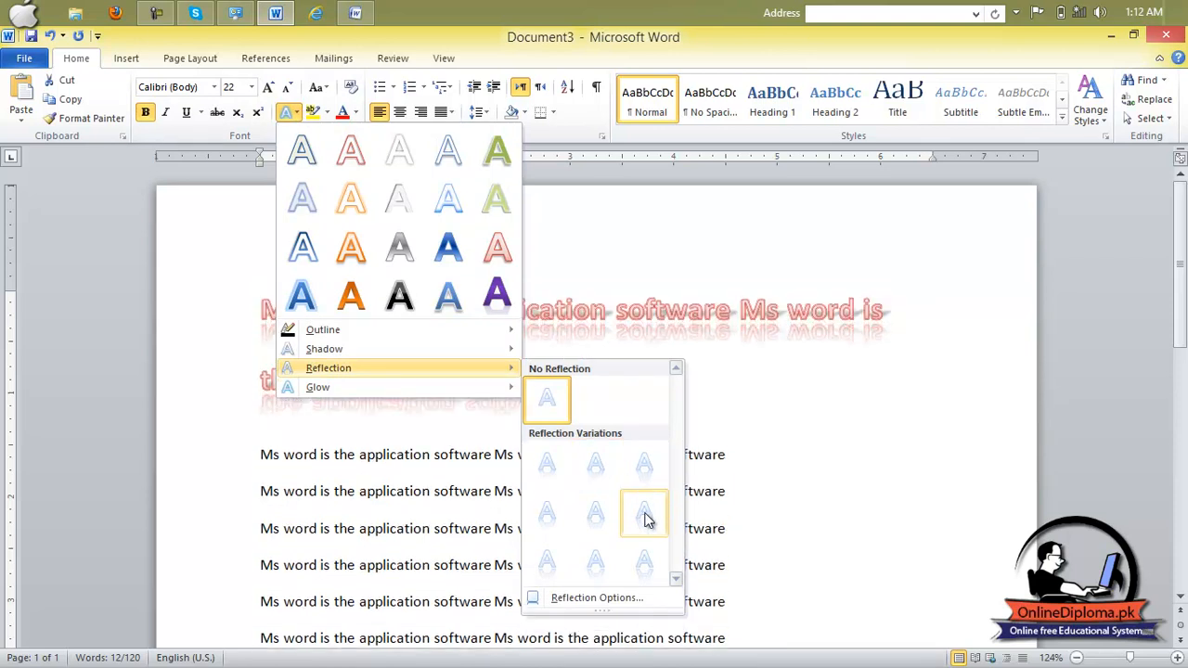
pyautogui.click(656, 561)
pyautogui.click(639, 374)
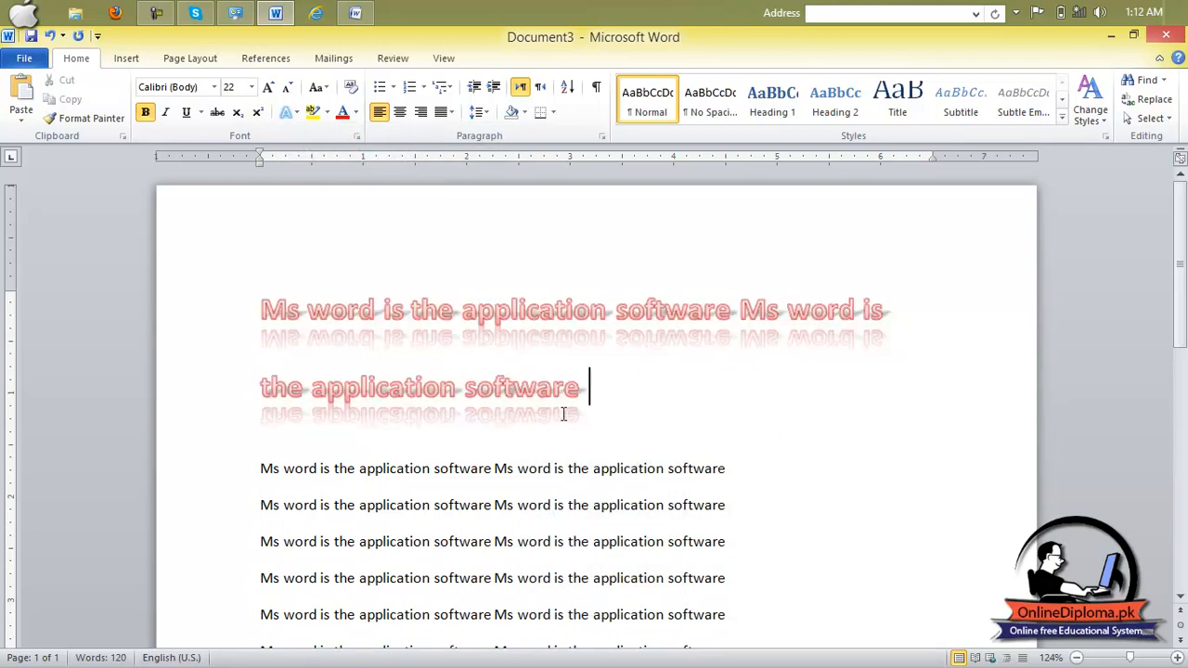
# Apply the purple glow variation in the third row to the red first paragraph and deselect the text
pyautogui.moveTo(610, 411); pyautogui.dragTo(259, 245)
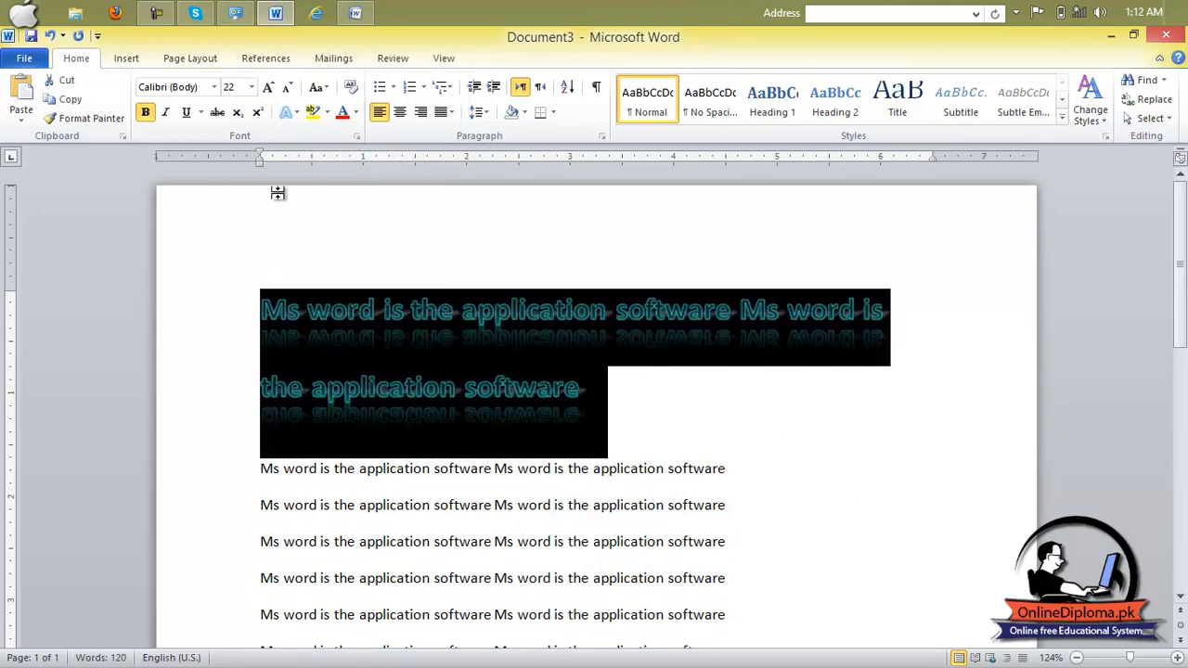
pyautogui.click(297, 116)
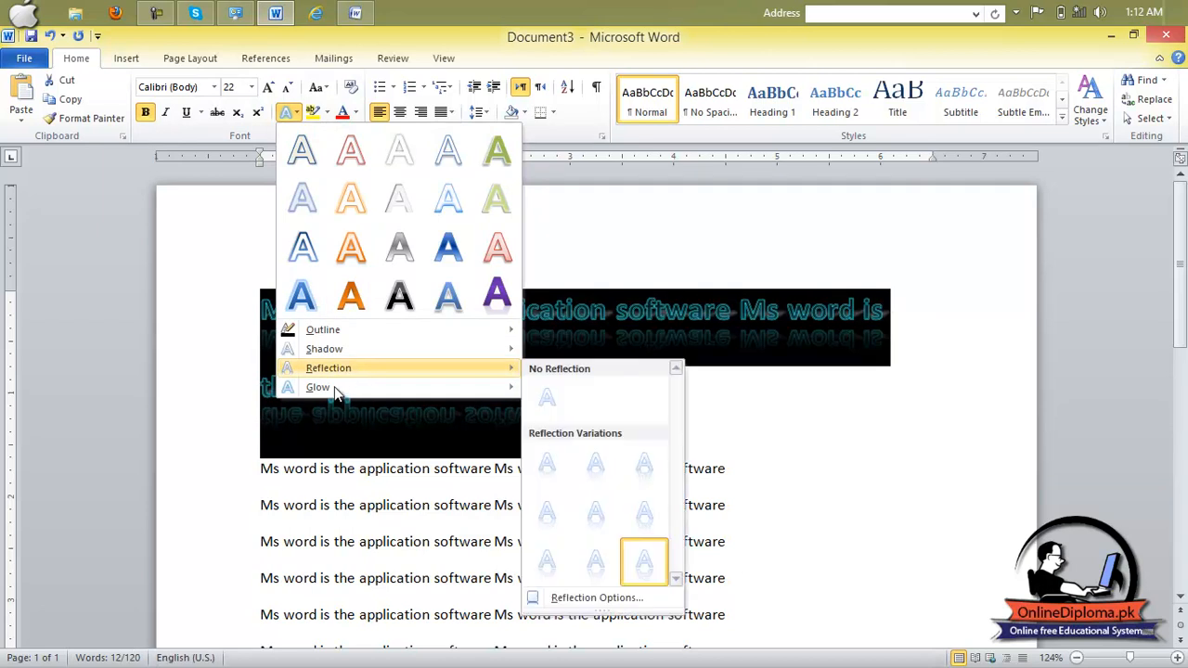
pyautogui.moveTo(320, 395)
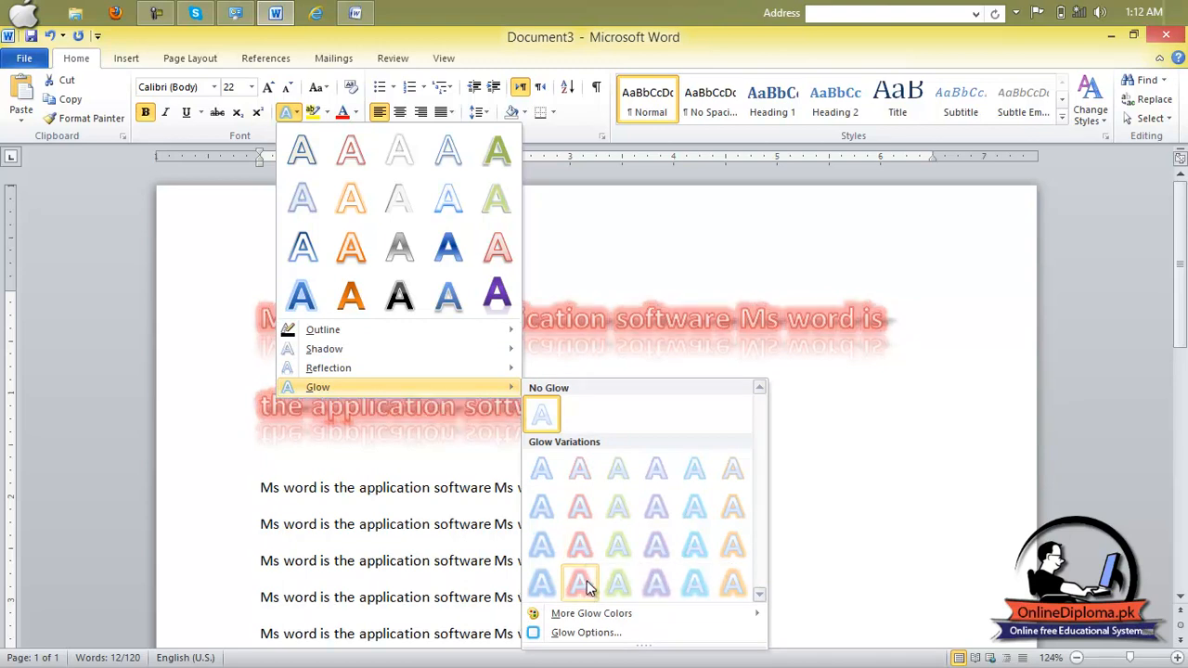
pyautogui.click(657, 550)
pyautogui.click(676, 403)
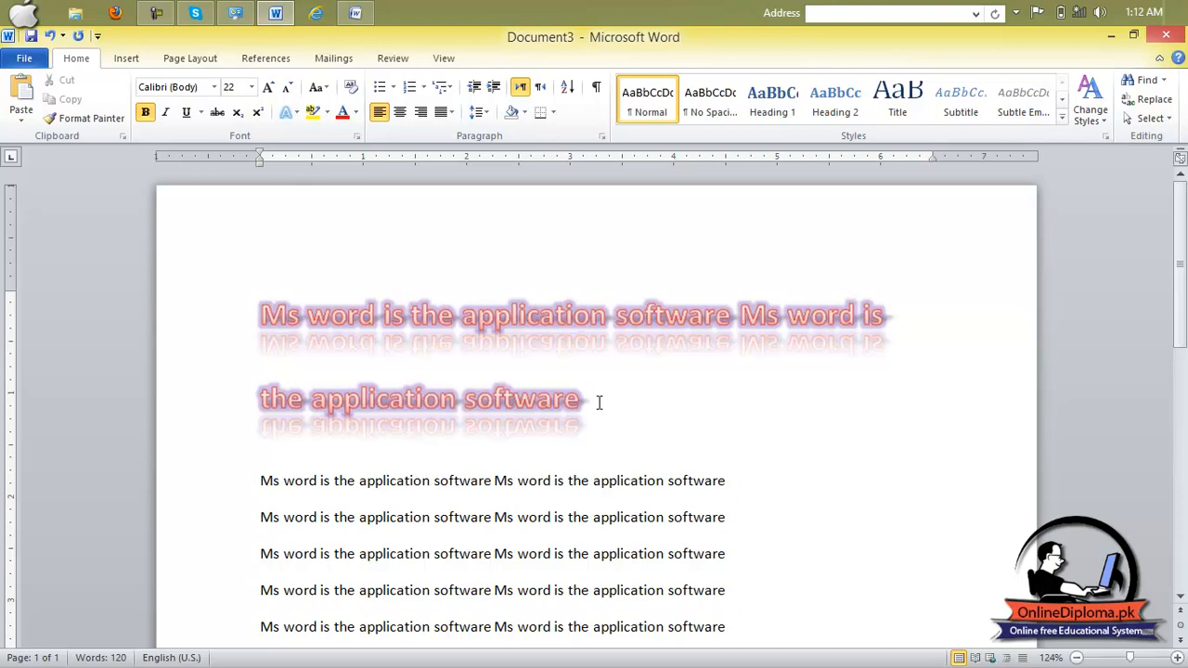
# Highlight the whole first paragraph in yellow
pyautogui.moveTo(589, 399); pyautogui.dragTo(277, 299)
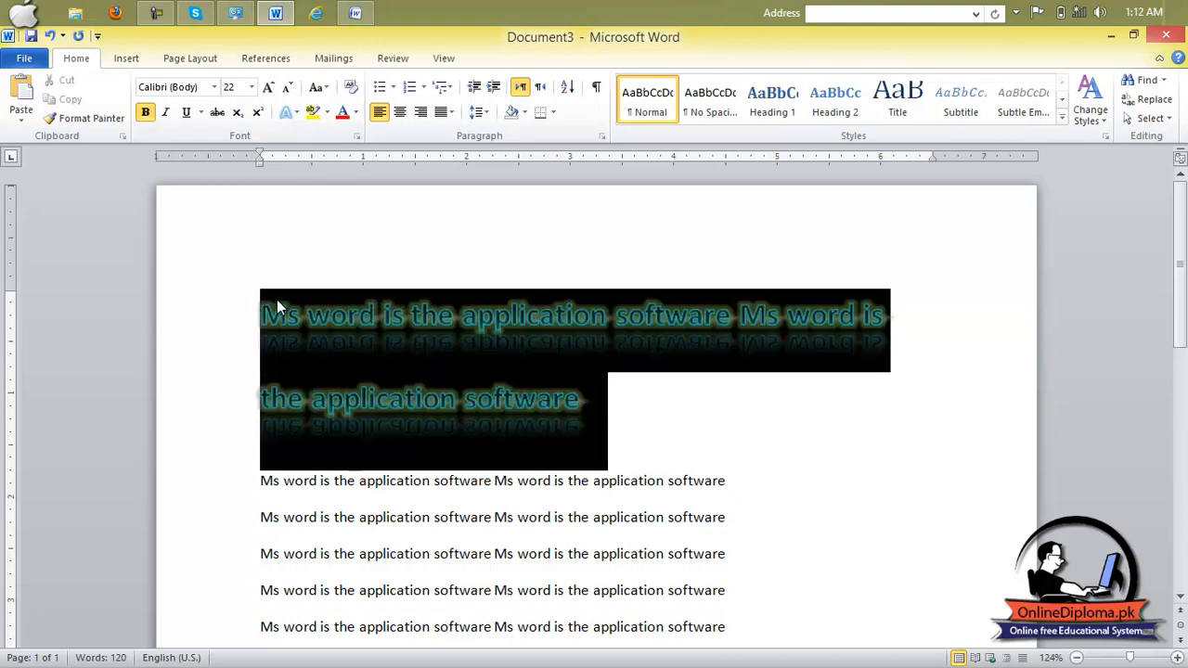
pyautogui.click(328, 112)
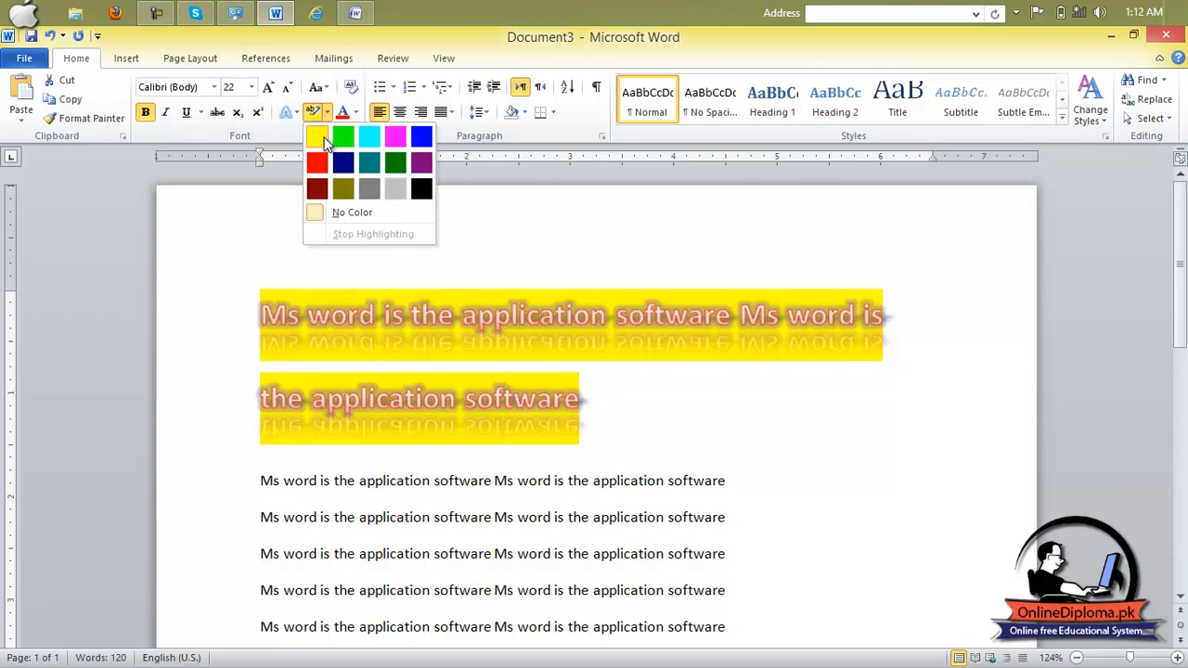
pyautogui.click(324, 137)
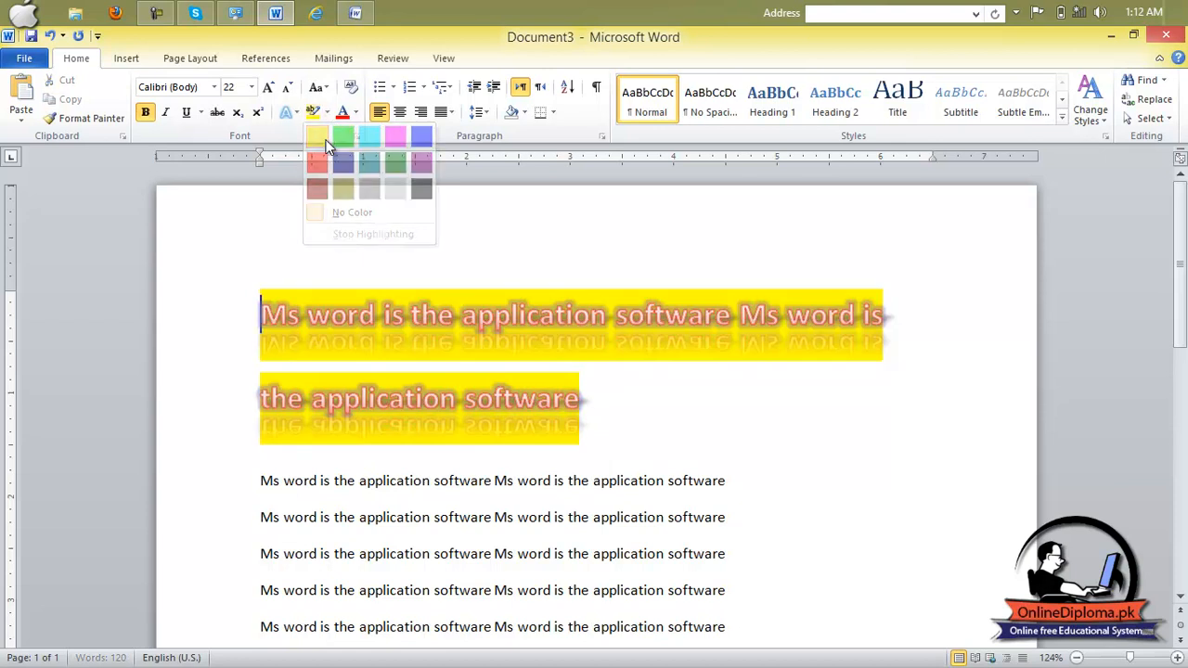
# Try to apply the red theme font colour with no text selected in the highlighted first paragraph
pyautogui.click(356, 112)
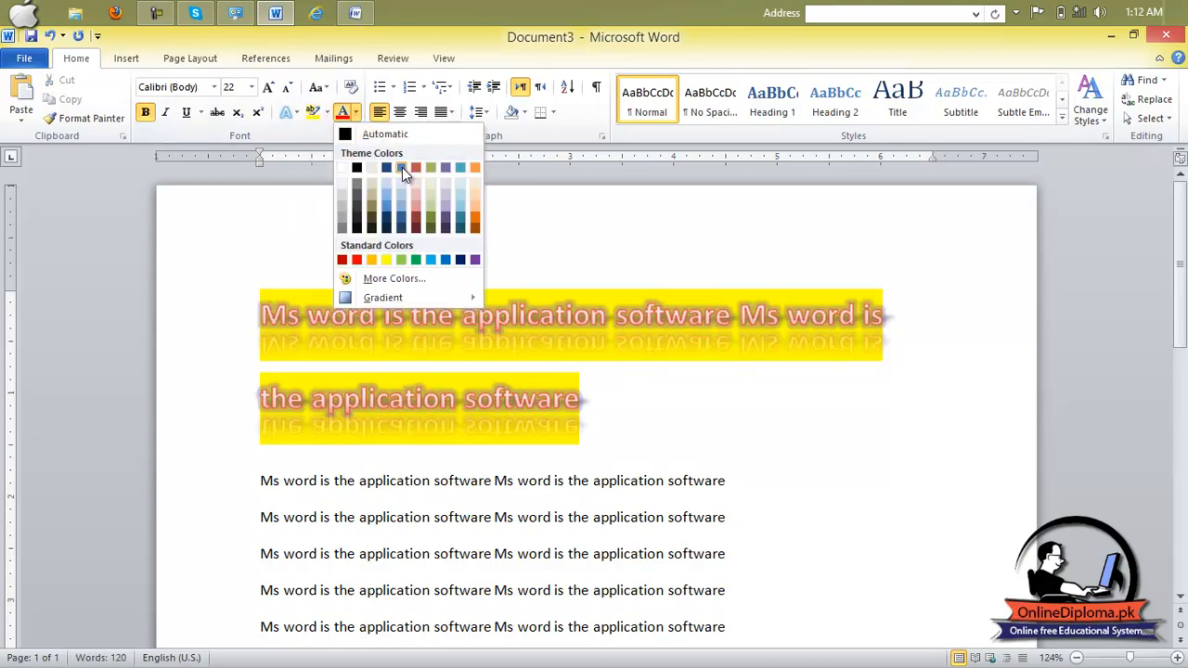
pyautogui.click(421, 167)
pyautogui.click(592, 409)
# Set the highlighted first paragraph's font colour to the red theme colour and deselect the text
pyautogui.moveTo(591, 408); pyautogui.dragTo(260, 315)
pyautogui.click(357, 112)
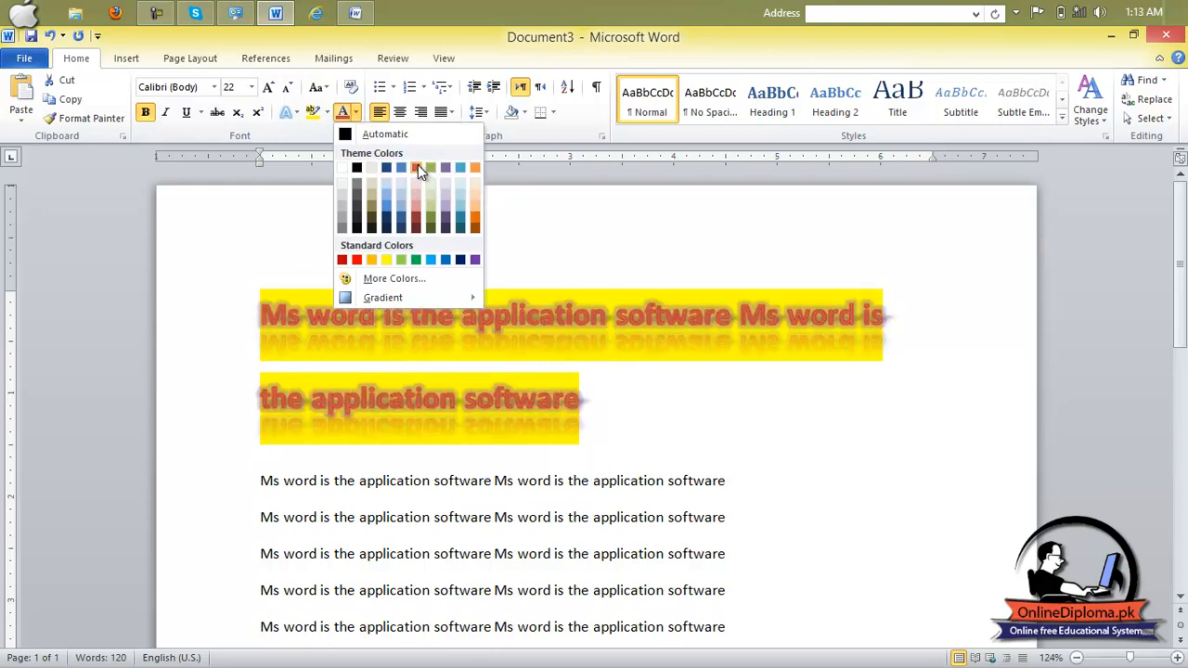
pyautogui.click(417, 167)
pyautogui.click(627, 420)
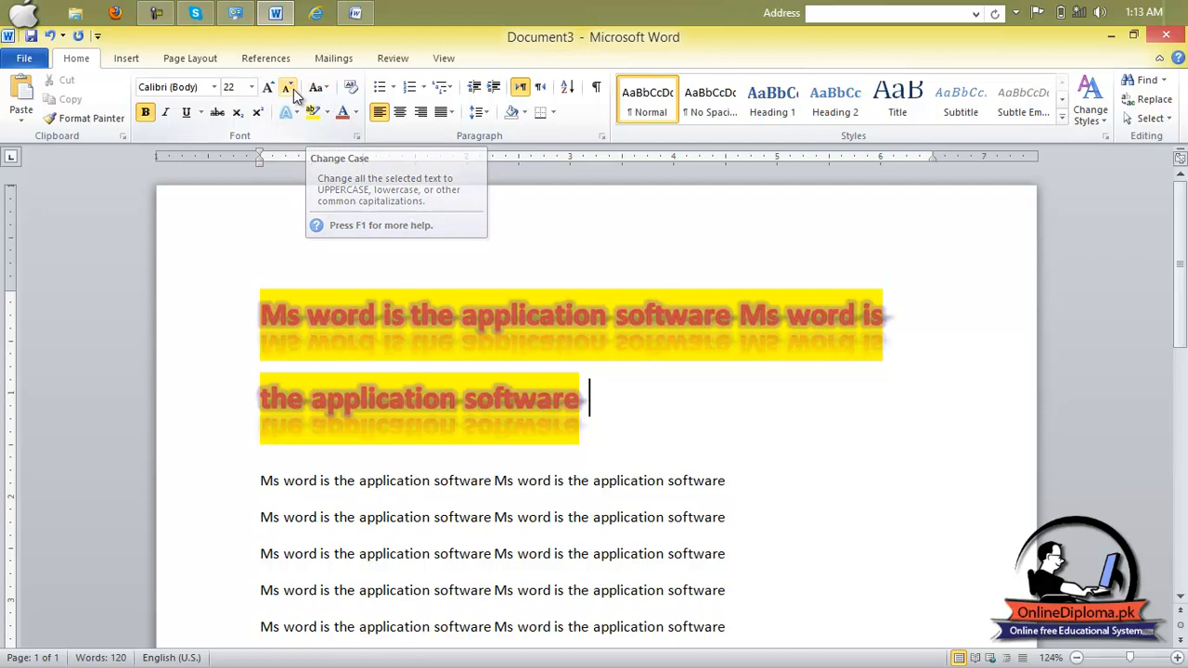
# Select the three lines directly below the highlighted paragraph and apply Sentence case to them
pyautogui.scroll(-2, 513, 327)
pyautogui.moveTo(729, 456); pyautogui.dragTo(263, 381)
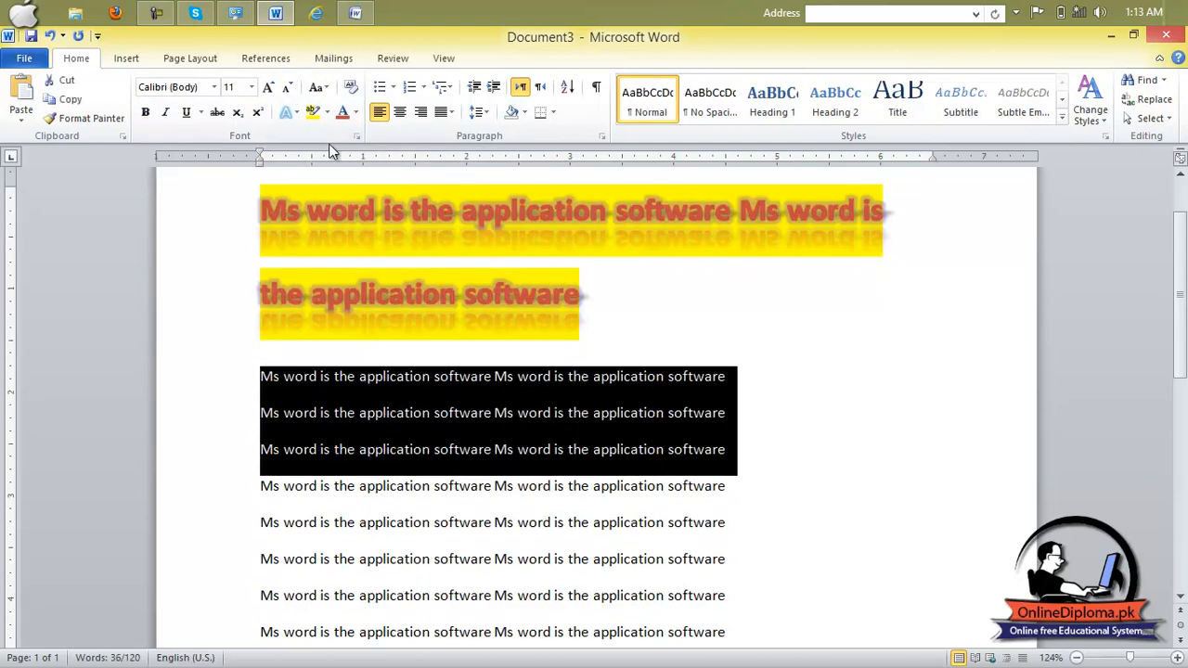
pyautogui.click(317, 86)
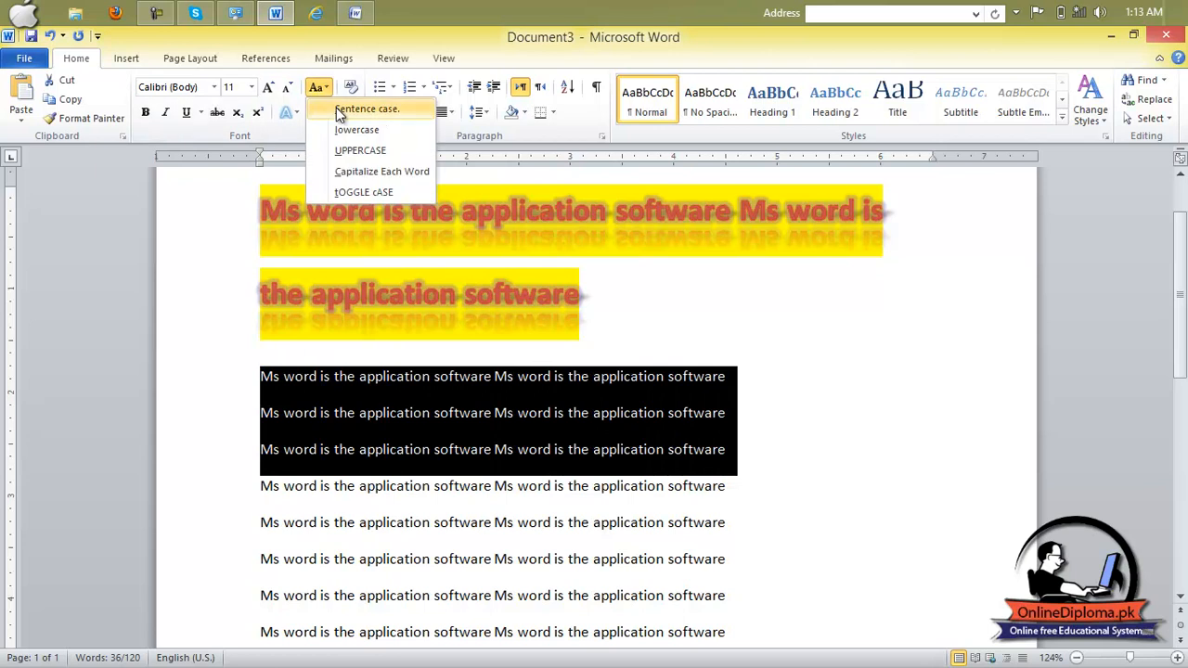
pyautogui.click(336, 109)
# Change the three selected lines to lowercase and after that to UPPERCASE
pyautogui.click(321, 90)
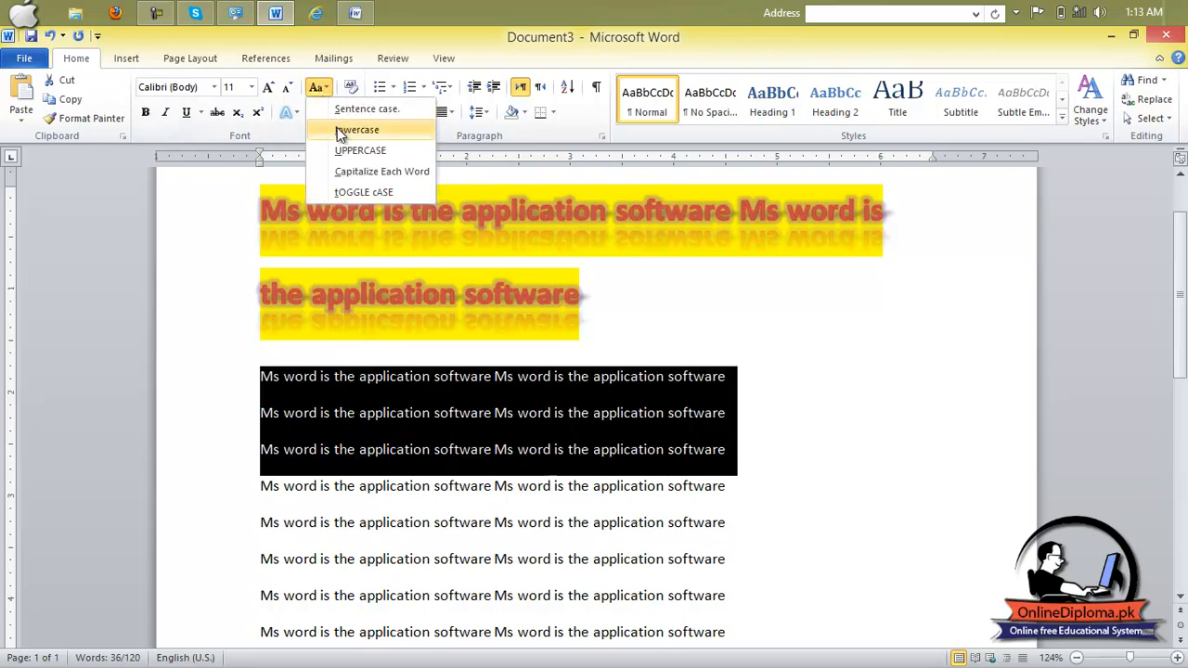
pyautogui.click(337, 129)
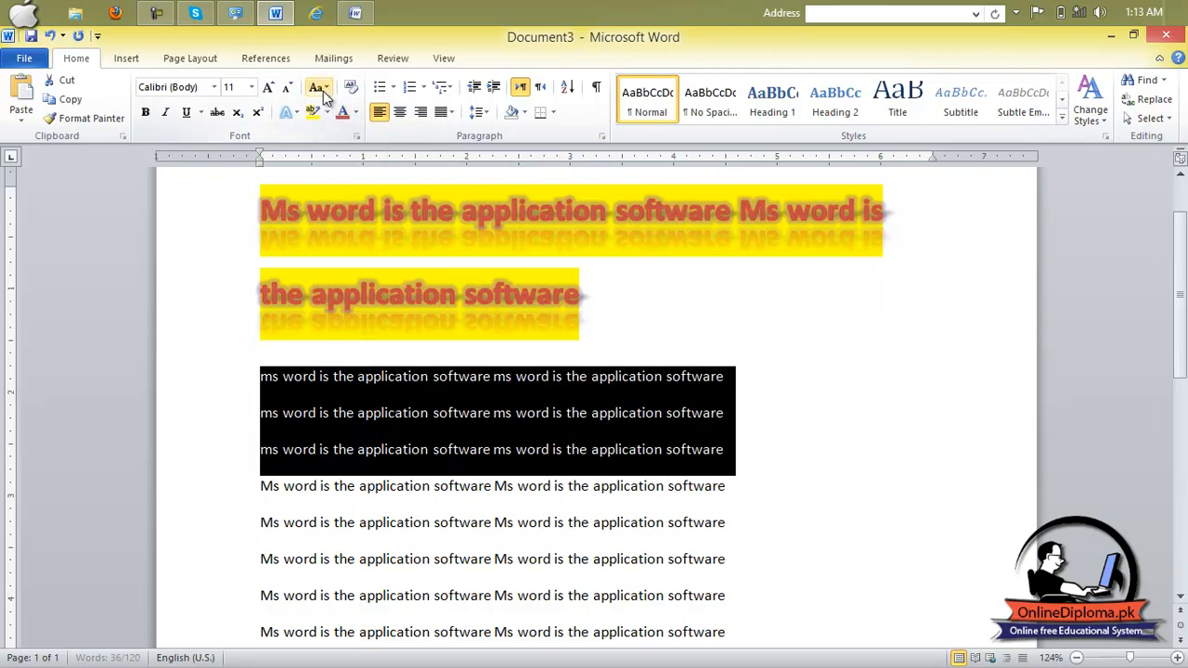
pyautogui.click(318, 87)
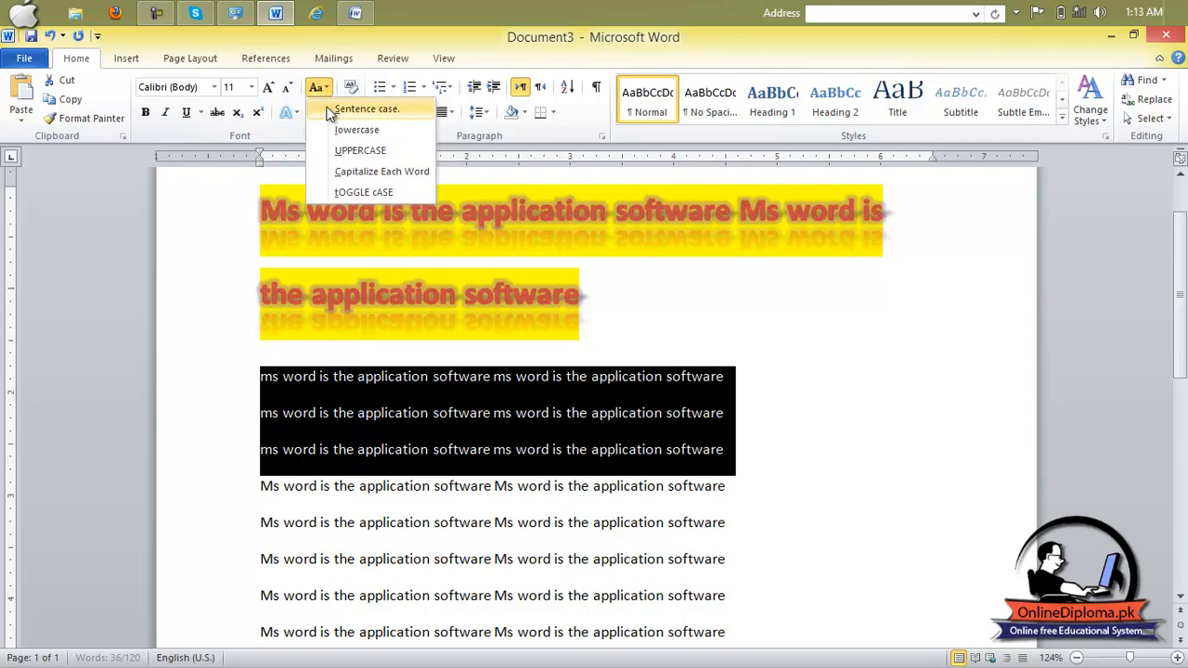
pyautogui.click(357, 150)
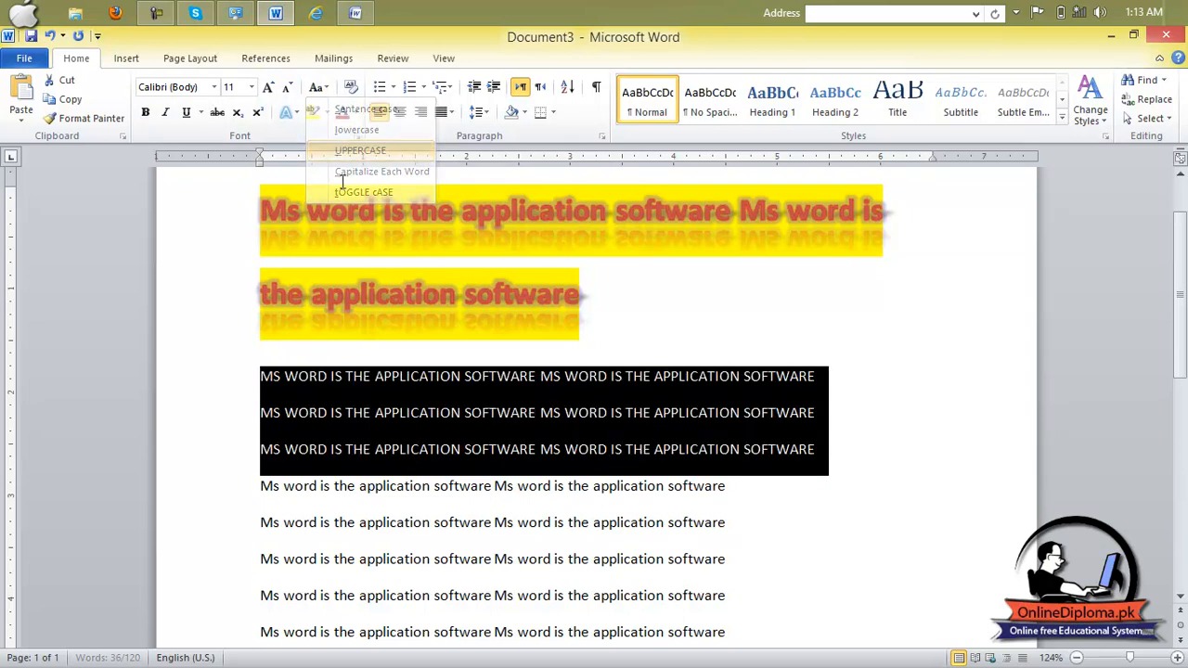
# Change the three selected lines to Capitalize Each Word and after that to tOGGLE cASE
pyautogui.click(325, 89)
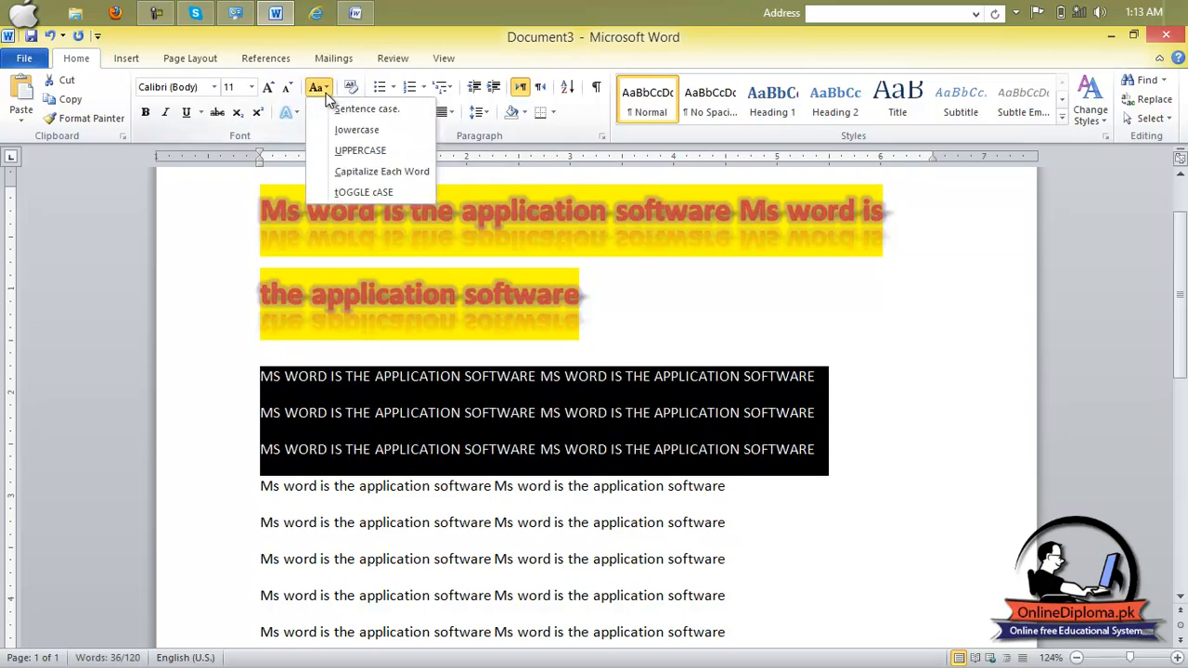
pyautogui.click(358, 176)
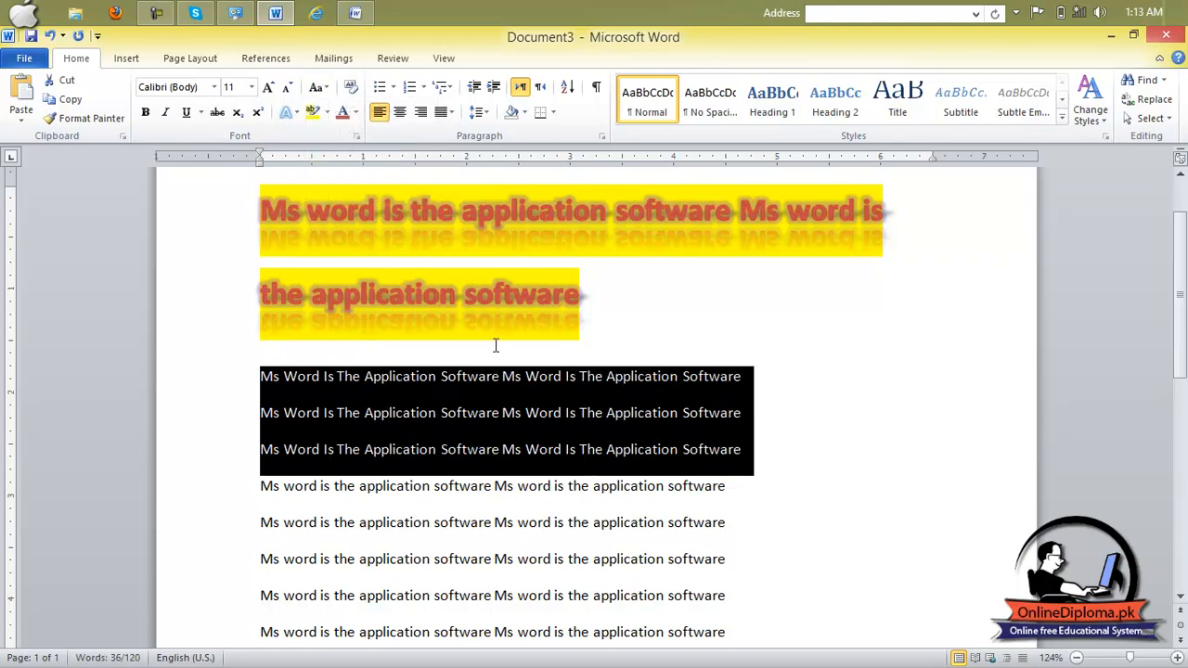
pyautogui.click(316, 91)
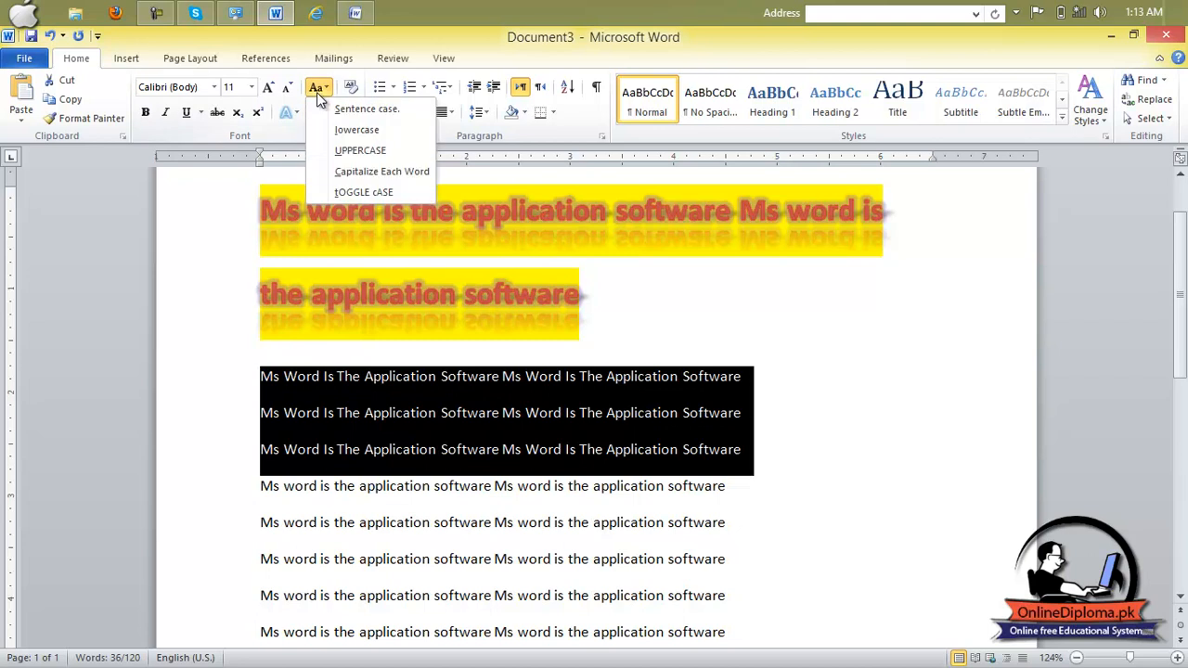
pyautogui.click(339, 189)
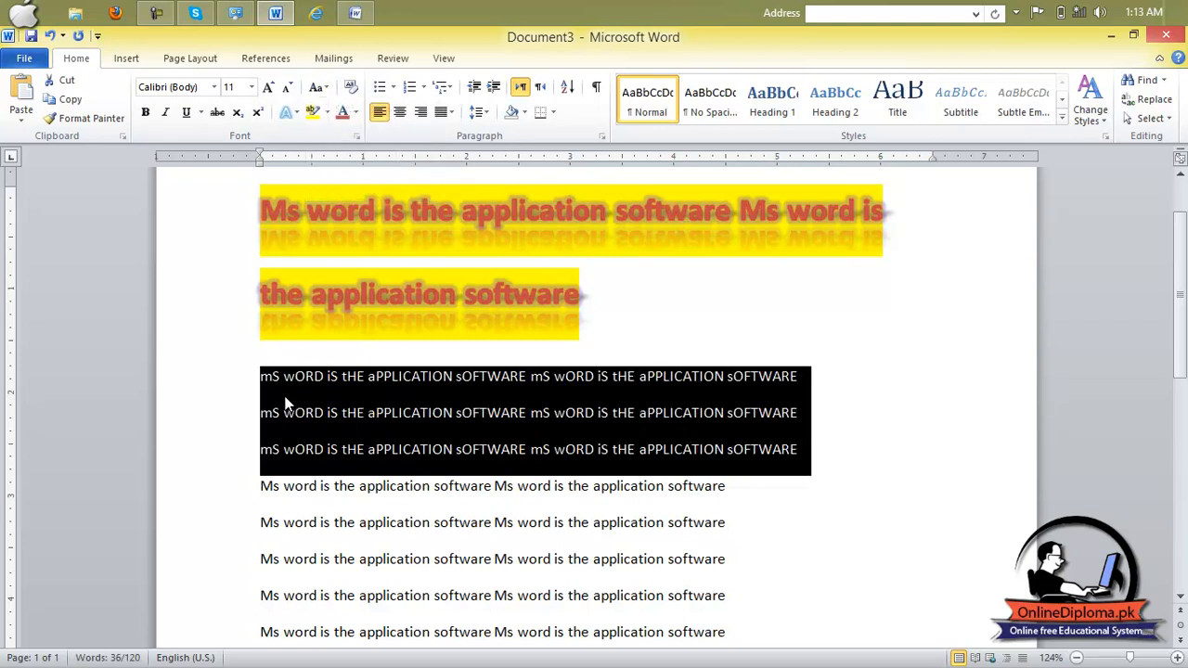
# Change the three selected lines back to Sentence case
pyautogui.click(316, 88)
pyautogui.click(330, 110)
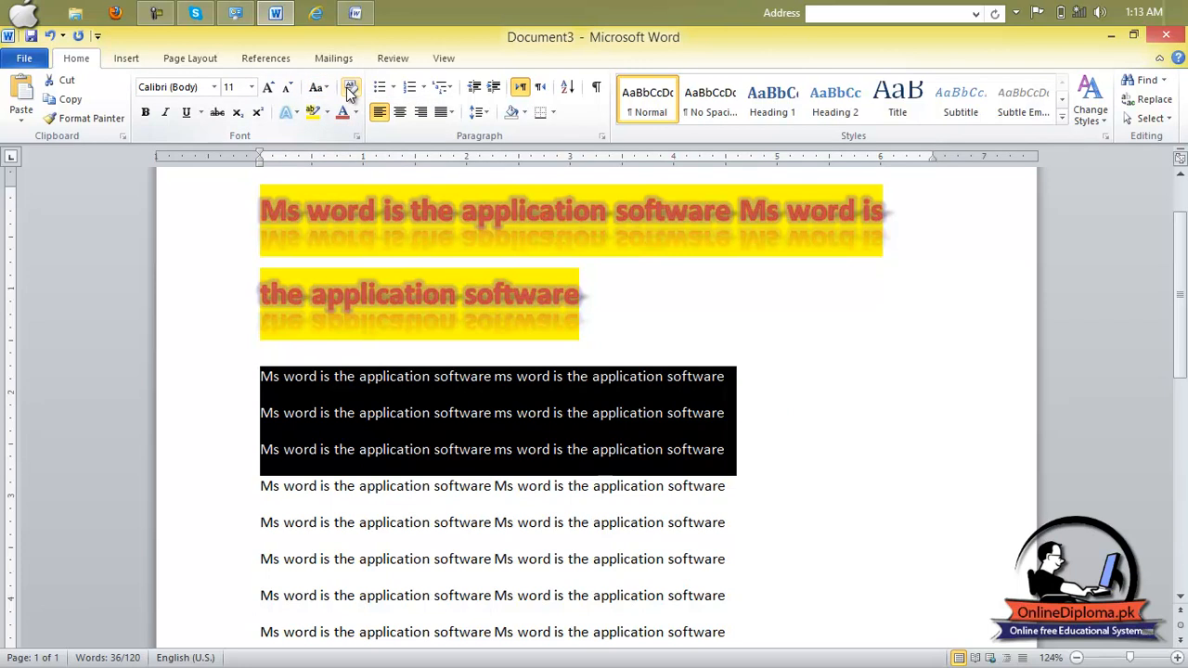
pyautogui.moveTo(351, 14)
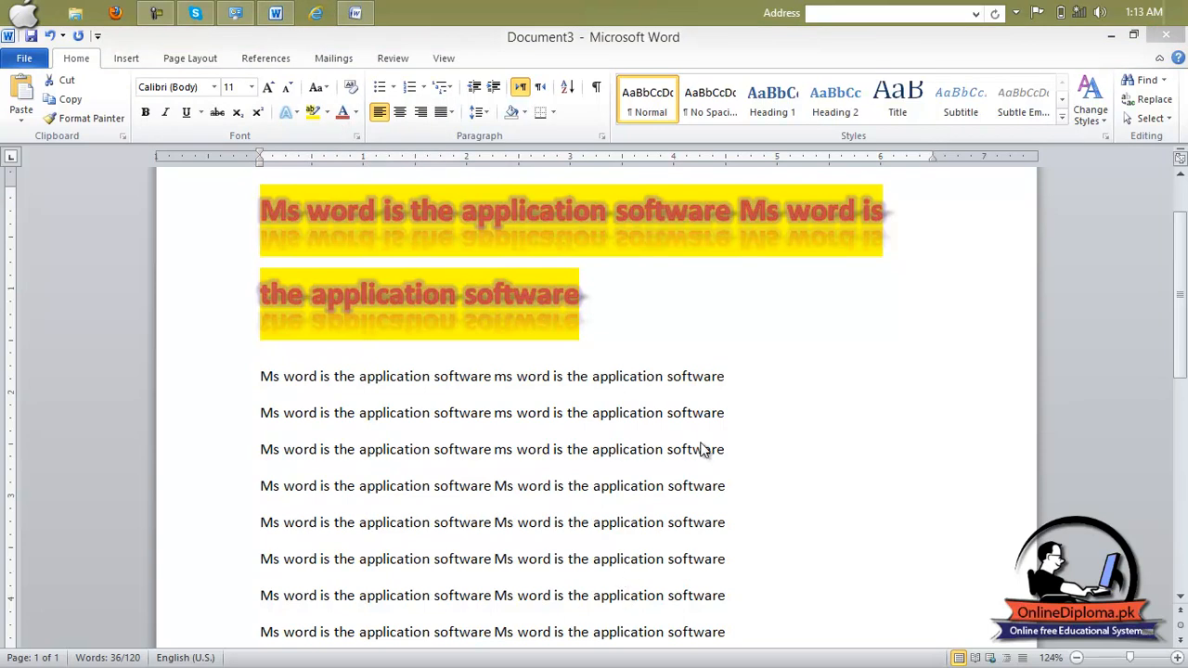
# Give the second to fifth lines below the title-like highlighted paragraph the dark blue theme font colour and enlarge them to size 18
pyautogui.moveTo(730, 522); pyautogui.dragTo(236, 424)
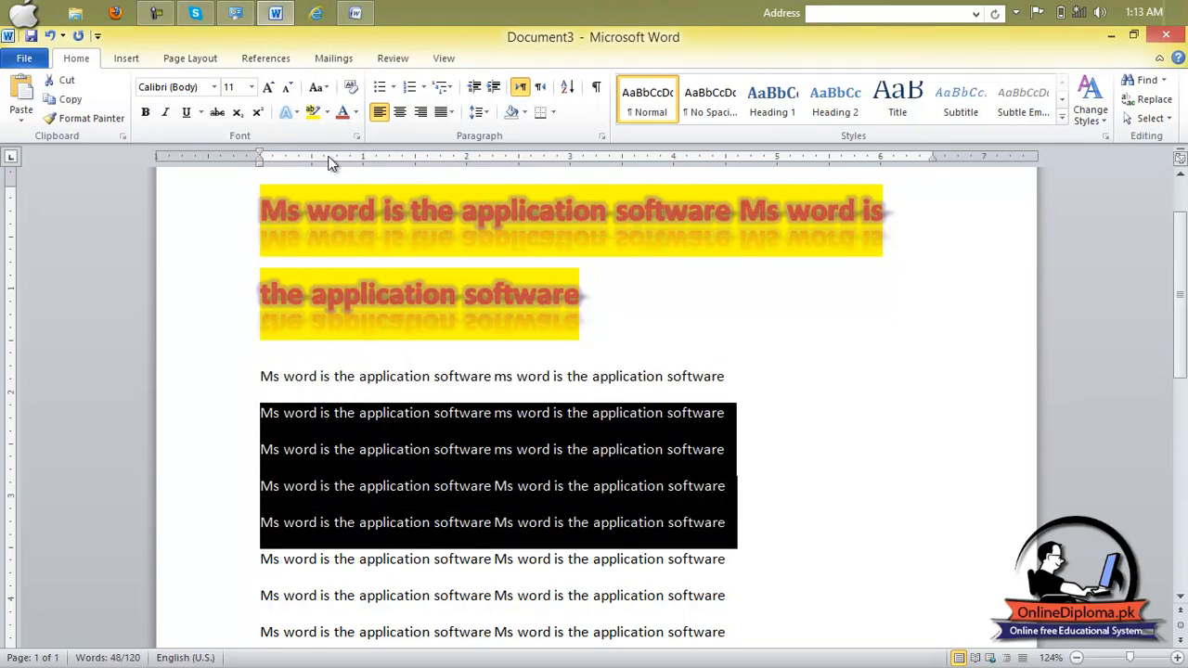
pyautogui.click(356, 112)
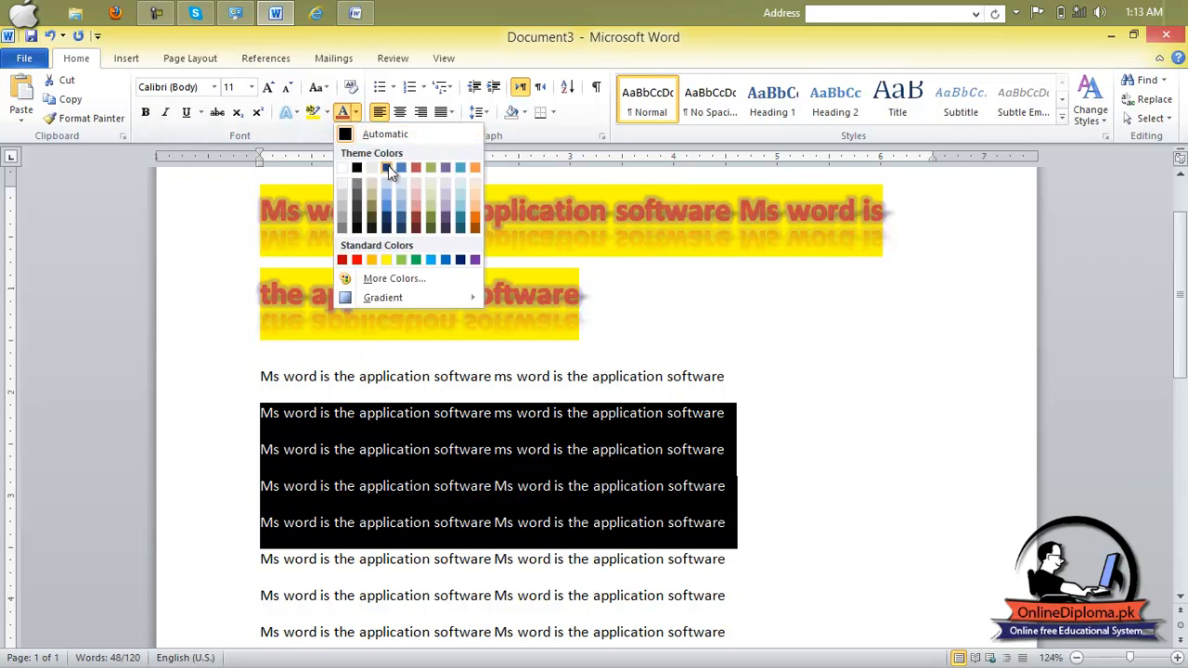
pyautogui.click(388, 166)
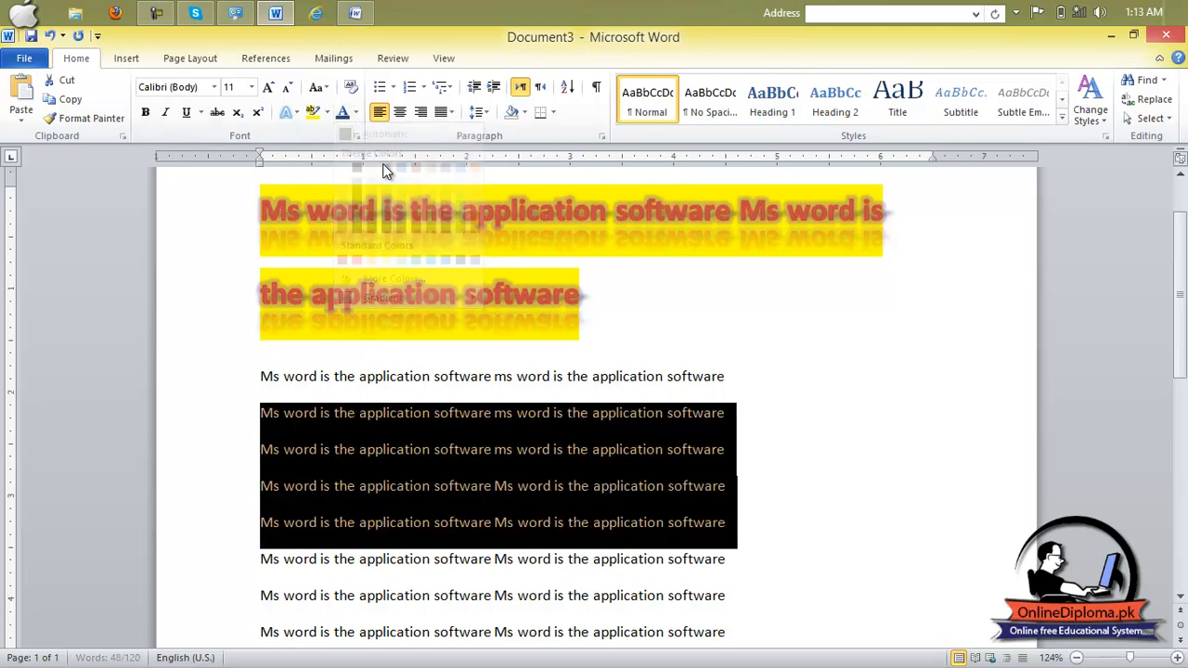
pyautogui.click(268, 87)
pyautogui.click(267, 87)
pyautogui.click(267, 88)
pyautogui.click(267, 87)
# Underline the four selected dark blue lines and make them bold and italic
pyautogui.click(185, 115)
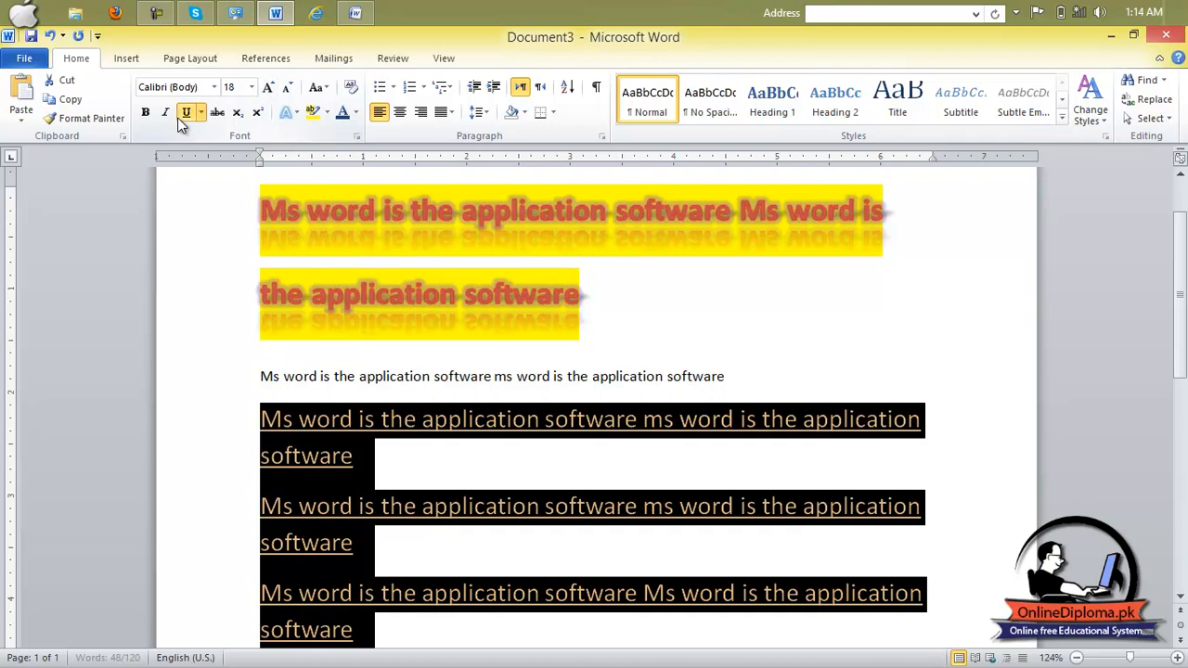
pyautogui.click(165, 118)
pyautogui.scroll(-7, 441, 324)
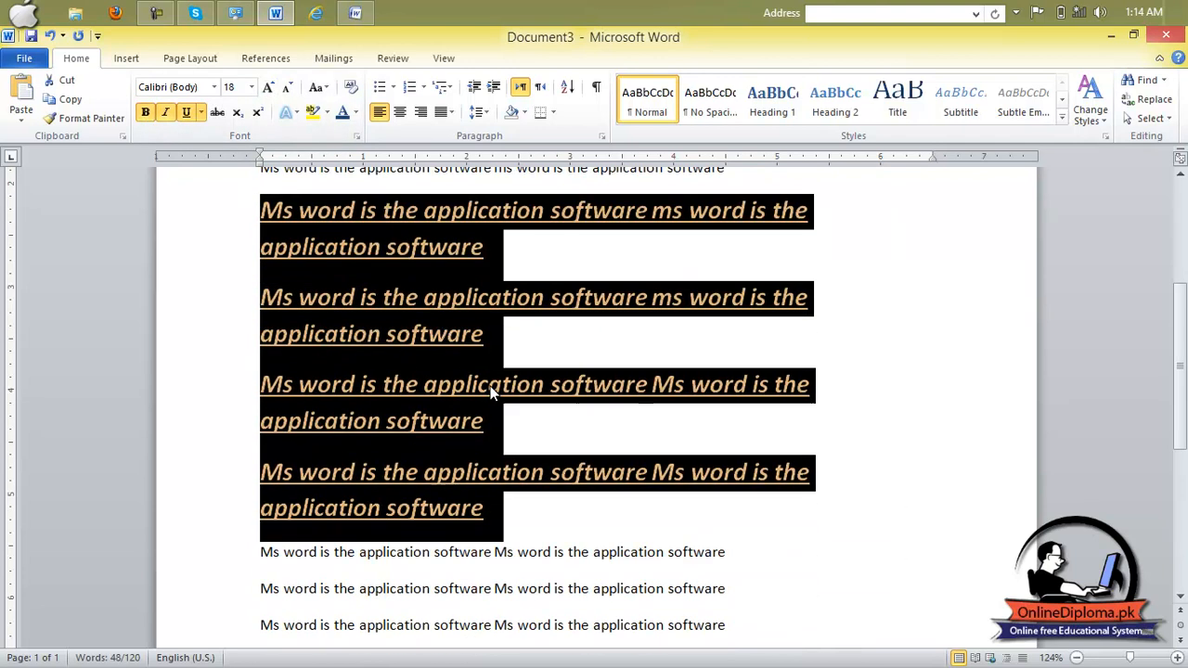
# Set the font colour of the two plain lines directly below the dark blue text to the orange theme colour
pyautogui.scroll(-2, 492, 388)
pyautogui.moveTo(728, 283); pyautogui.dragTo(261, 240)
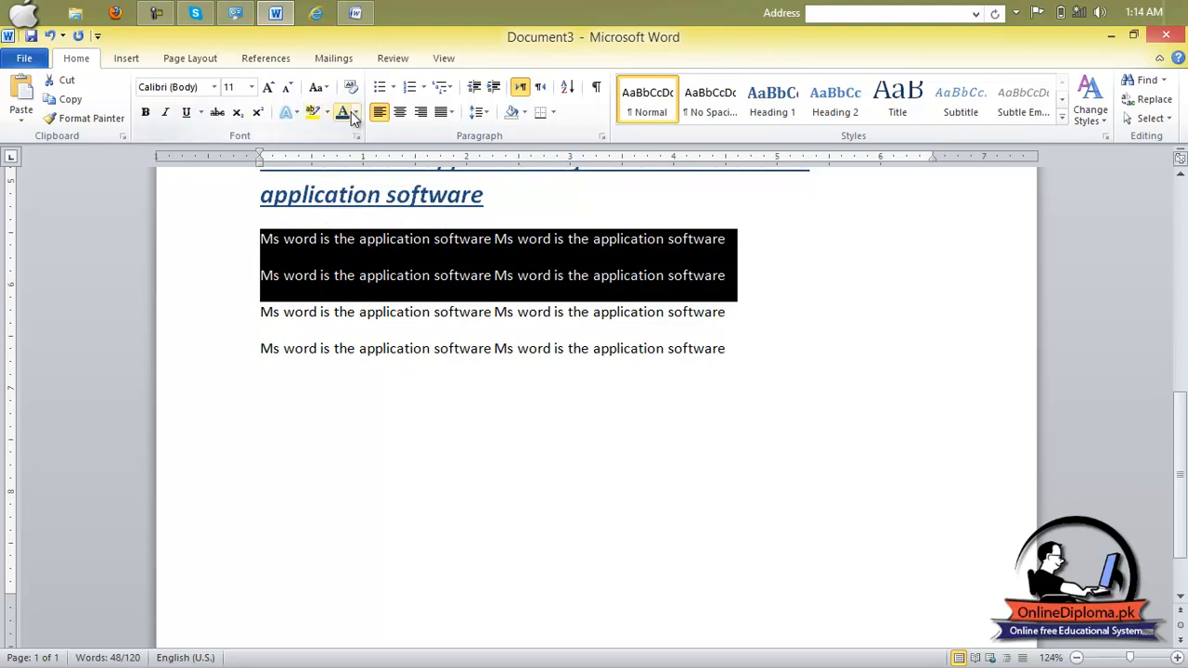
pyautogui.click(355, 112)
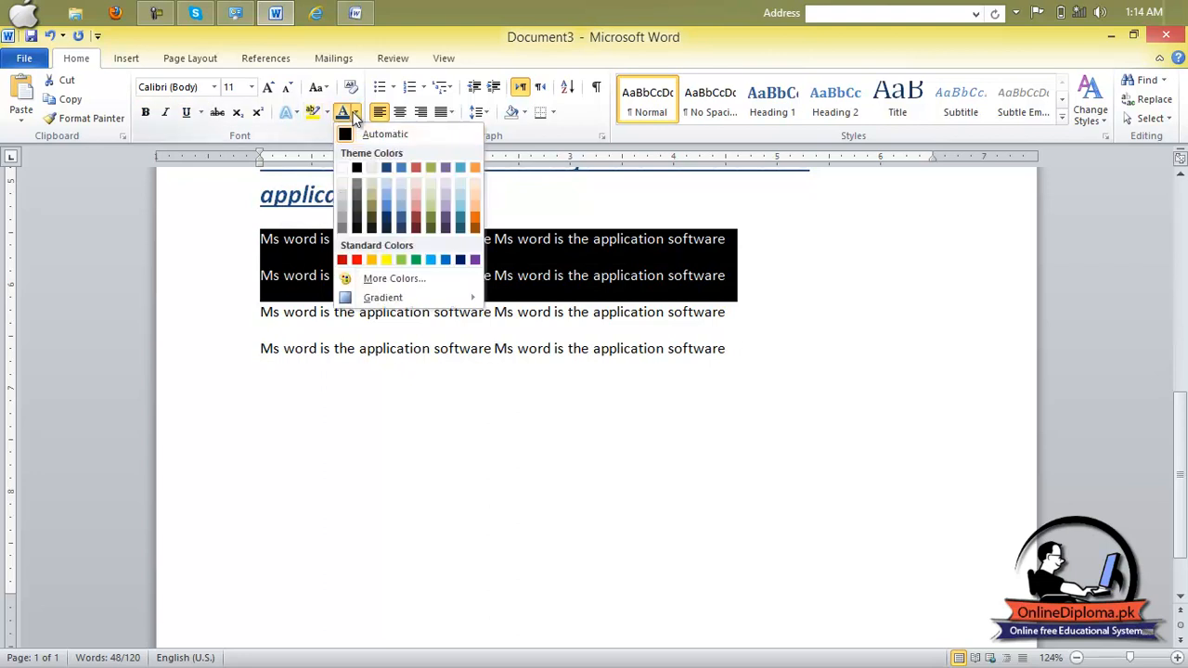
pyautogui.click(476, 168)
# Enlarge the two selected orange lines to font size 14 and make them italic
pyautogui.click(267, 86)
pyautogui.click(268, 87)
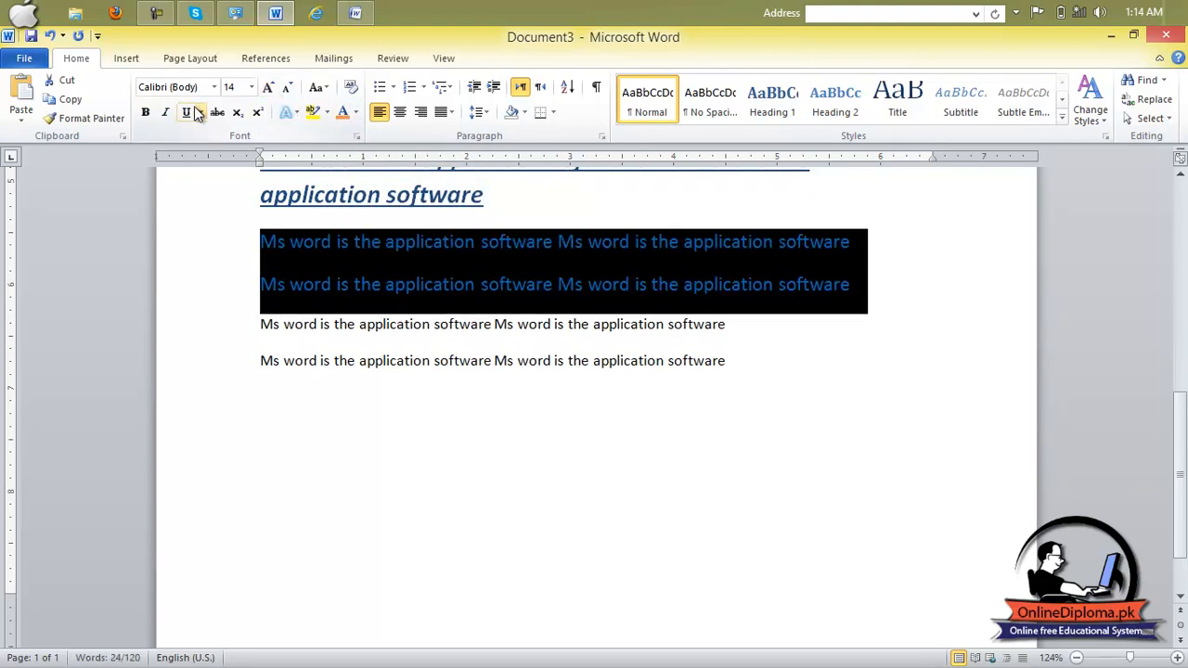
pyautogui.click(165, 113)
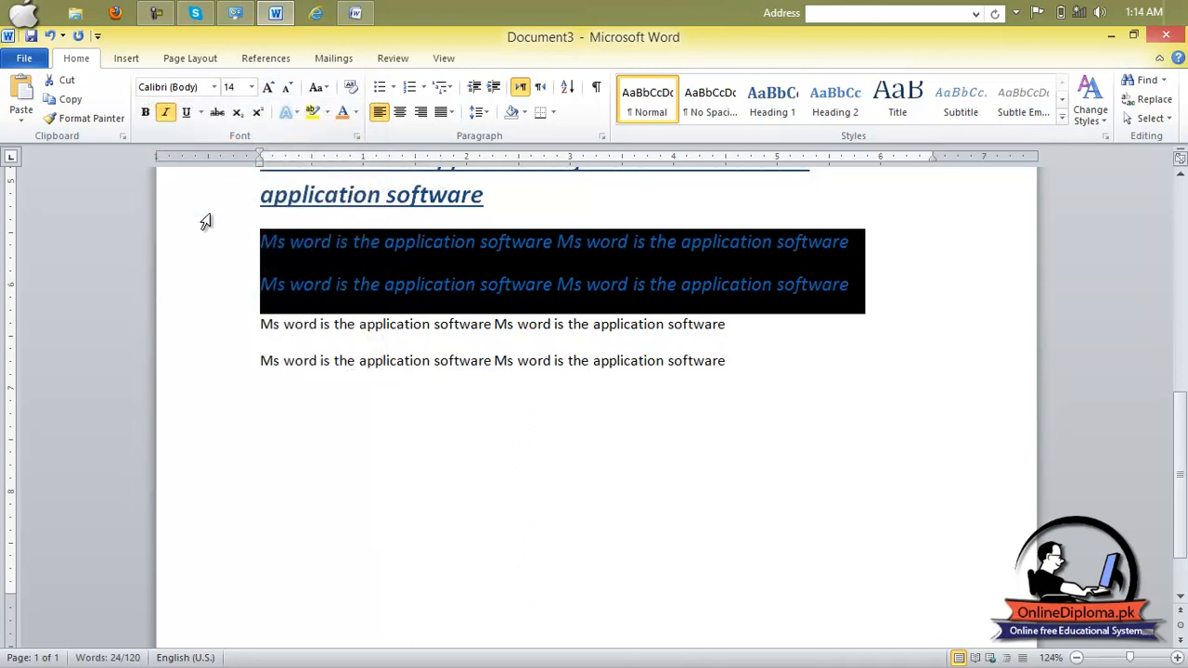
pyautogui.click(213, 87)
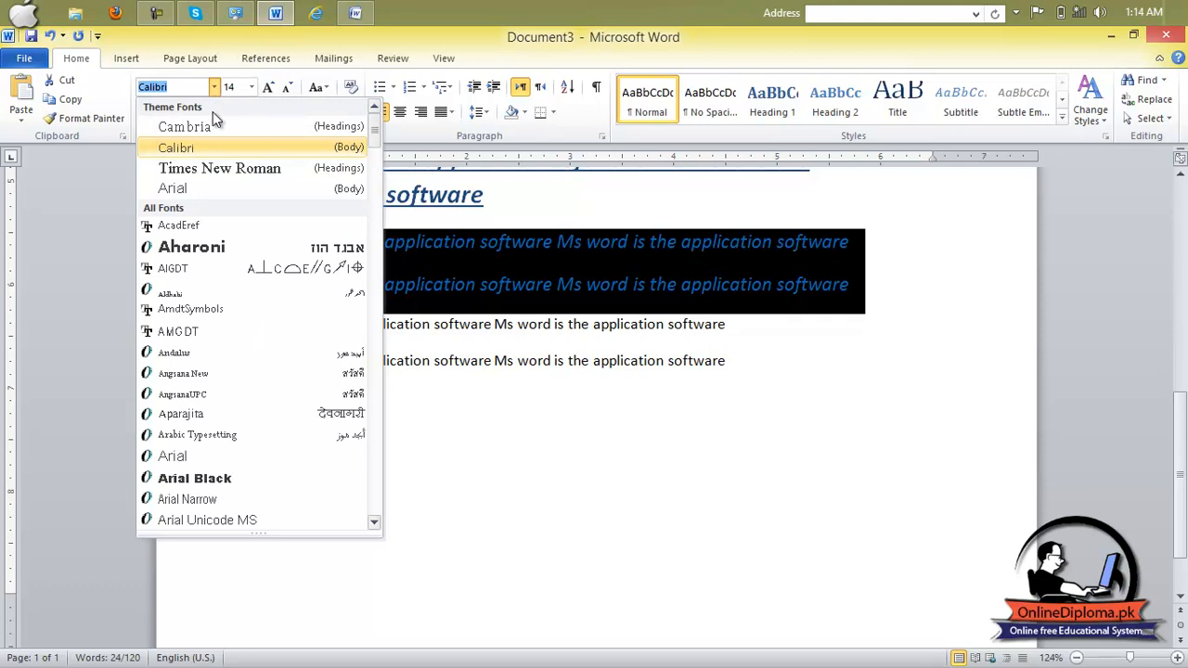
pyautogui.press('Escape')
pyautogui.click(635, 362)
# Review the formatting applied to the paragraphs throughout the document
pyautogui.scroll(10, 661, 371)
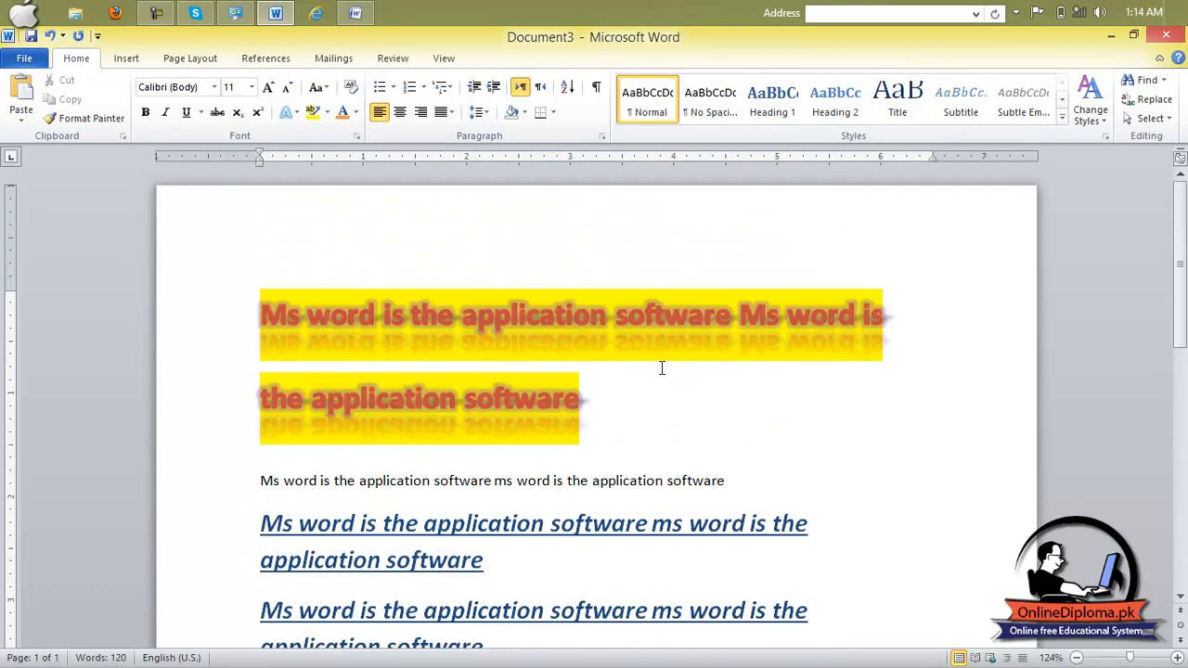
pyautogui.scroll(-5, 641, 364)
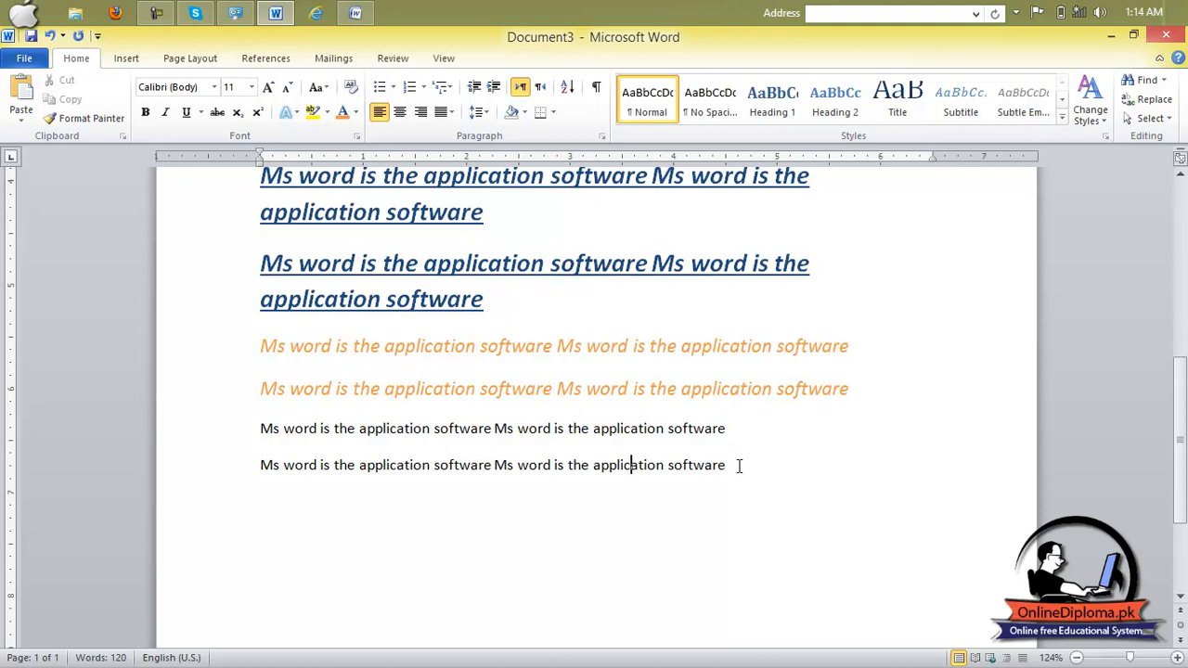
pyautogui.moveTo(736, 465); pyautogui.dragTo(163, 134)
pyautogui.click(585, 399)
pyautogui.scroll(-3, 590, 520)
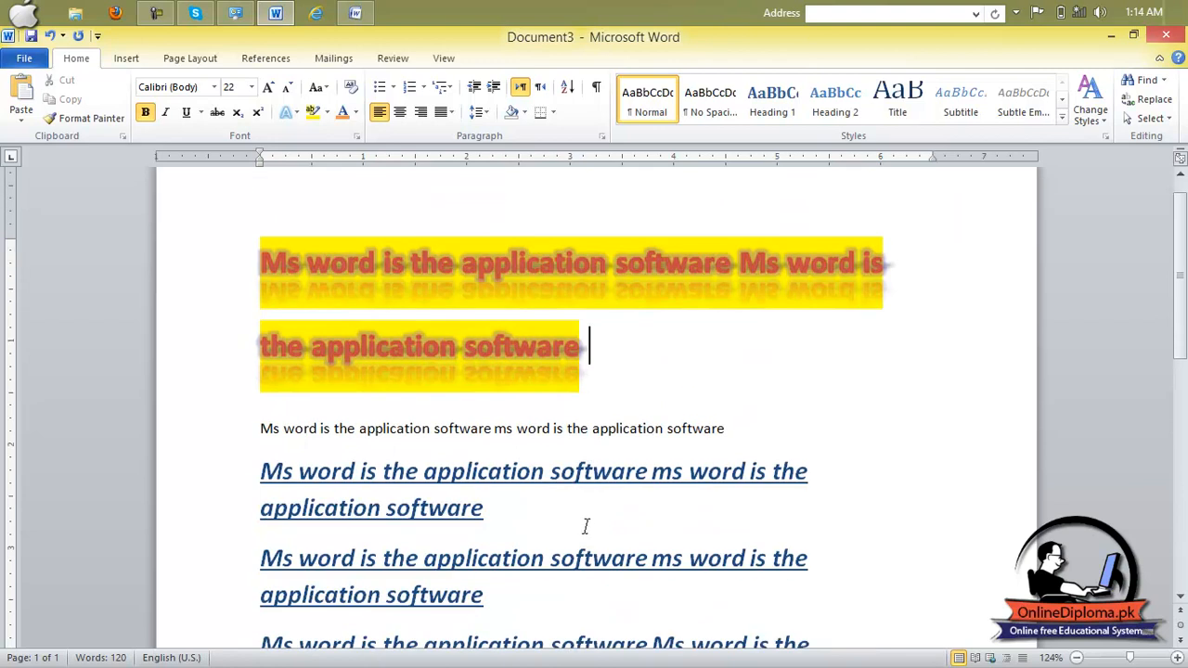
pyautogui.scroll(-8, 577, 539)
pyautogui.moveTo(497, 465); pyautogui.dragTo(239, 424)
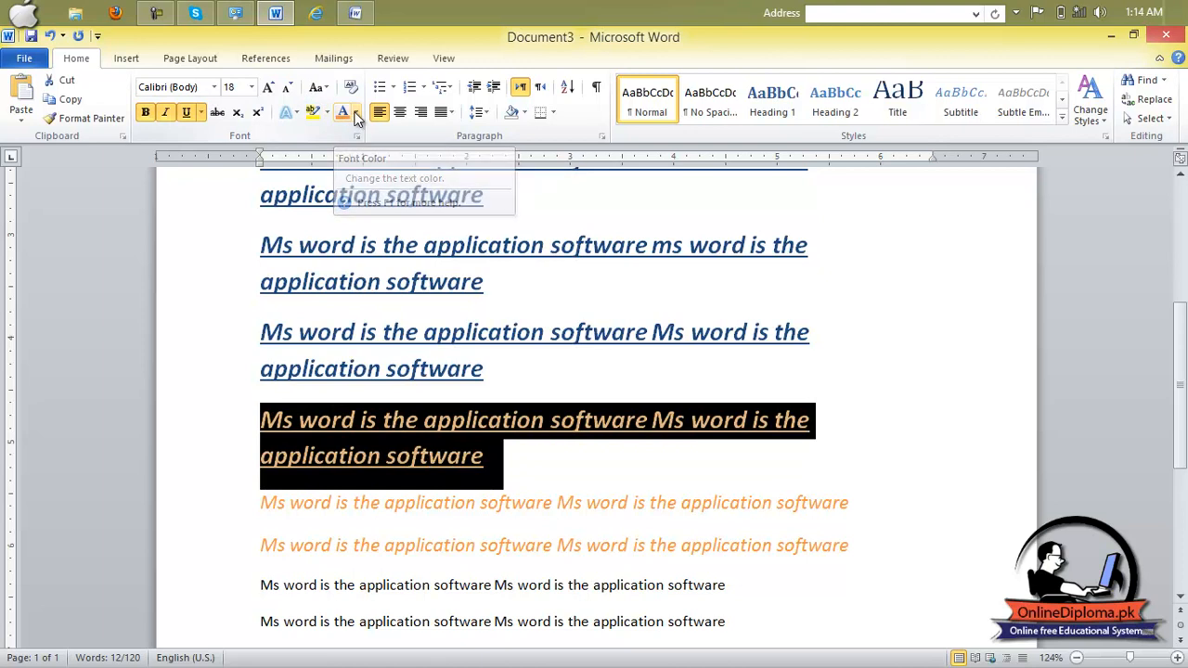
pyautogui.click(355, 112)
pyautogui.moveTo(396, 306)
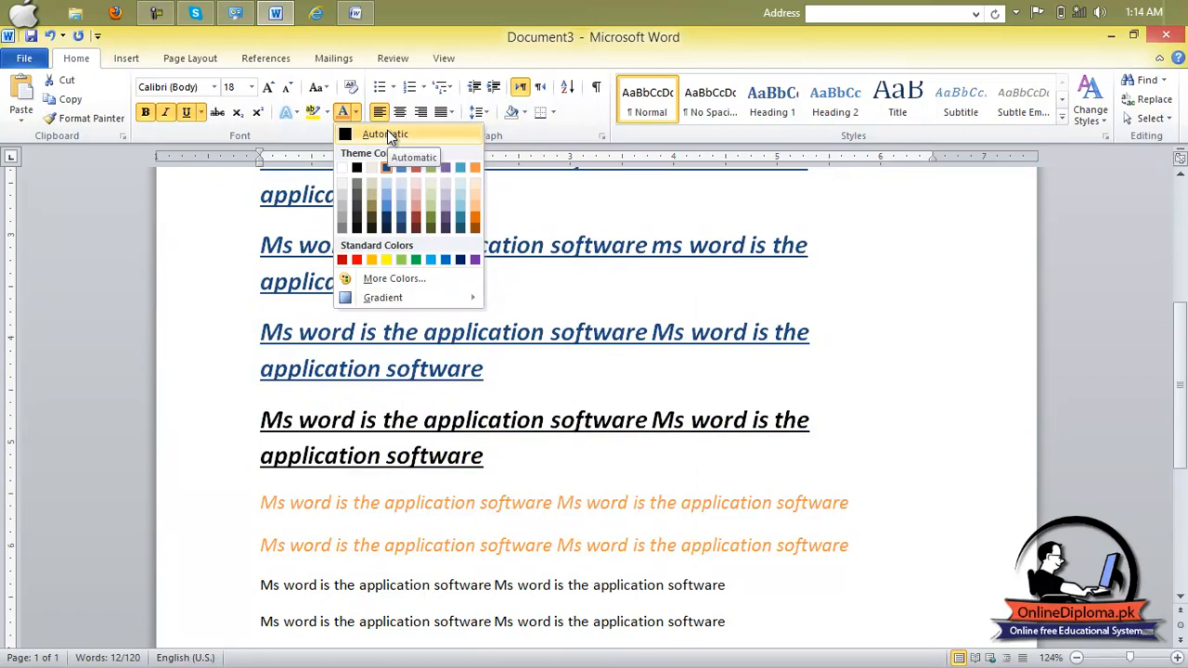
pyautogui.click(635, 401)
# Remove the yellow highlight from the large red paragraph at the start of the document
pyautogui.scroll(5, 586, 369)
pyautogui.moveTo(596, 339); pyautogui.dragTo(256, 275)
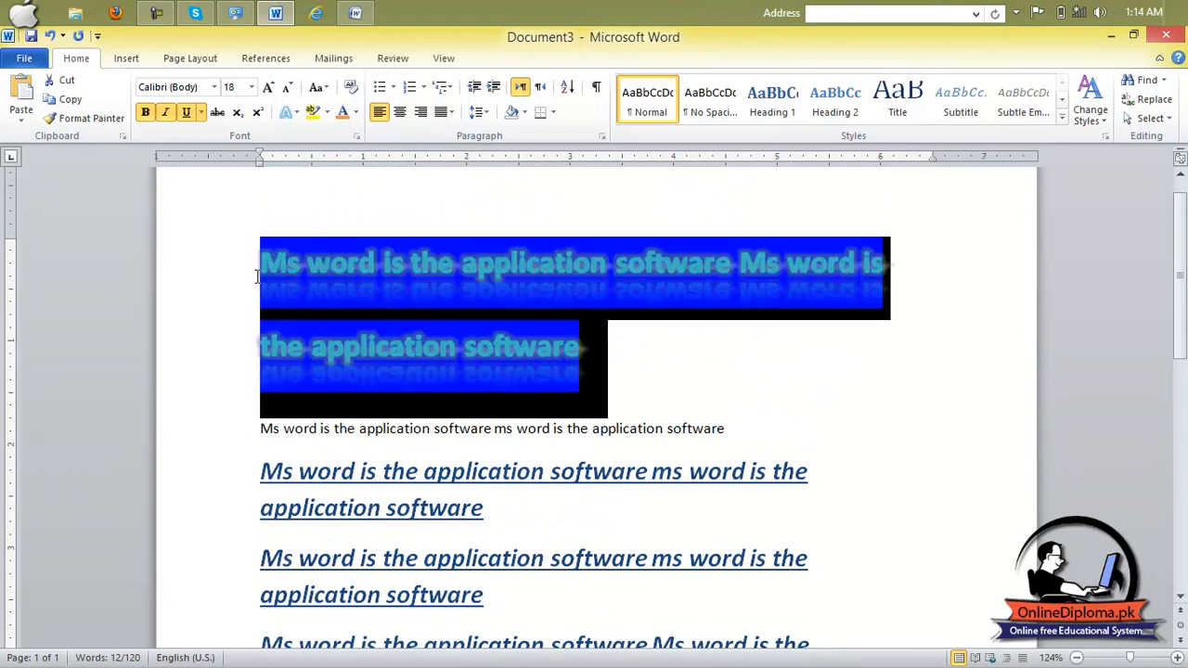
pyautogui.click(328, 112)
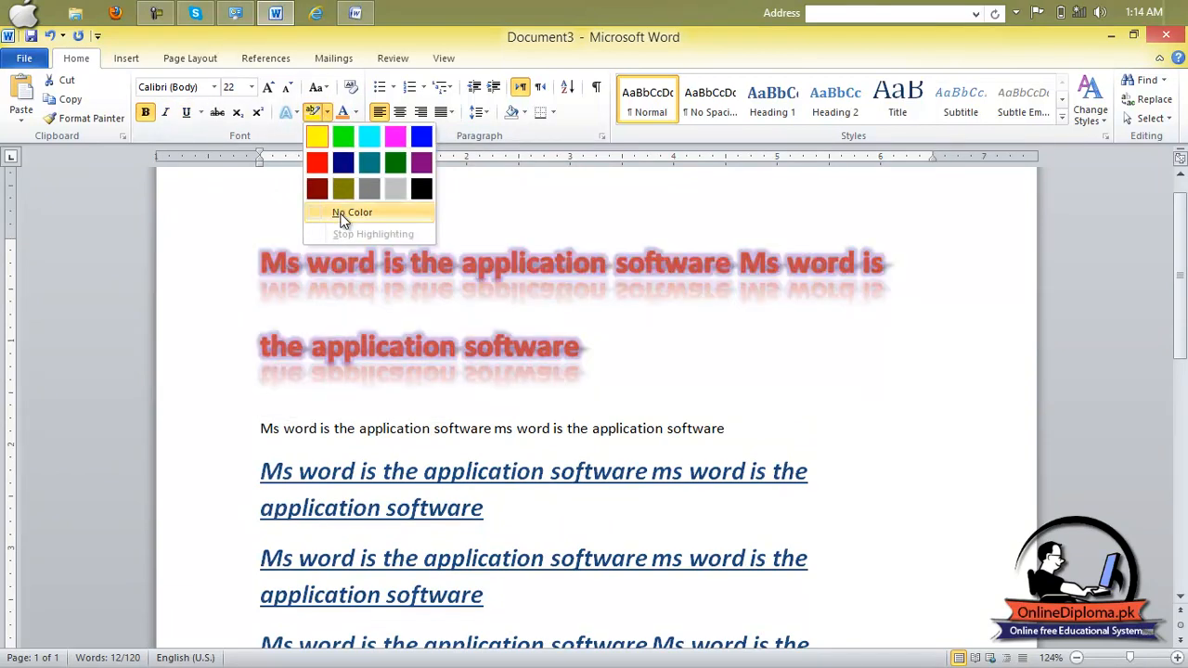
pyautogui.click(341, 217)
pyautogui.click(661, 361)
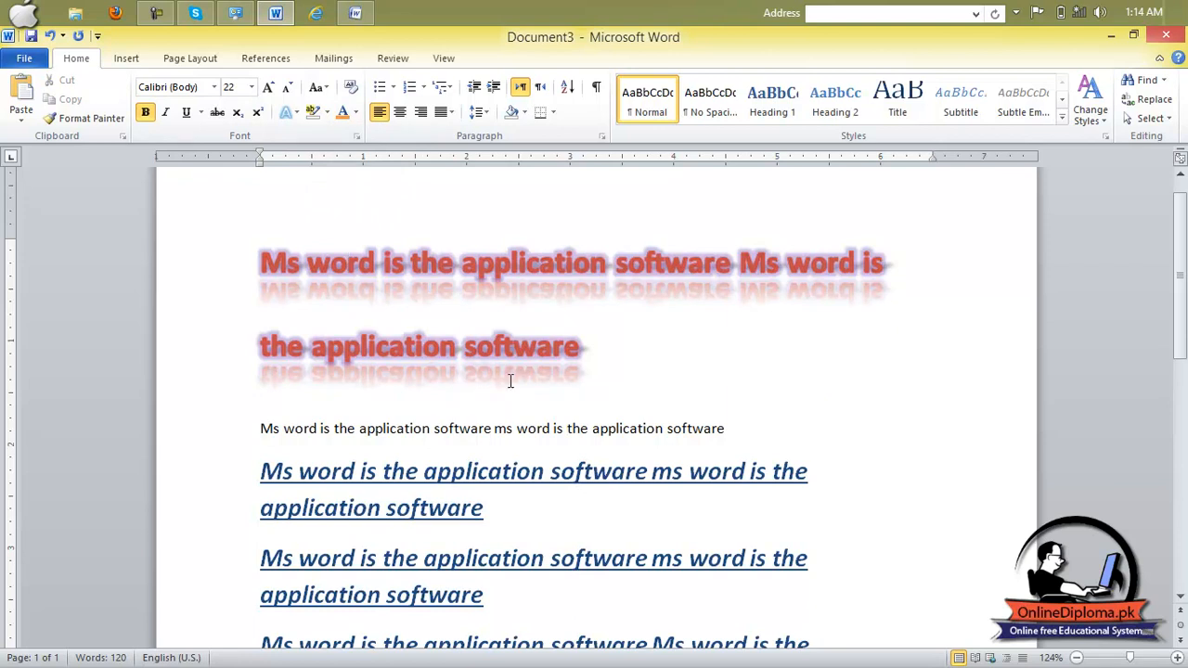
# Clear all formatting from the whole document's text and look over the plain lines
pyautogui.scroll(-8, 510, 379)
pyautogui.moveTo(704, 380); pyautogui.dragTo(253, 297)
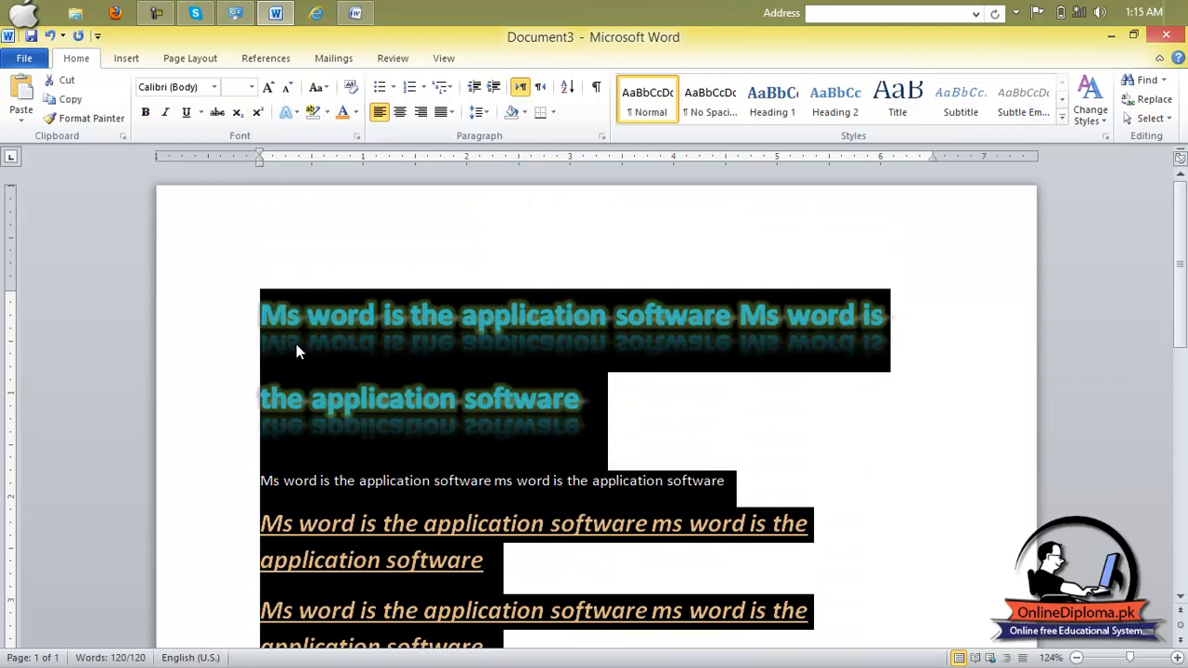
pyautogui.click(352, 87)
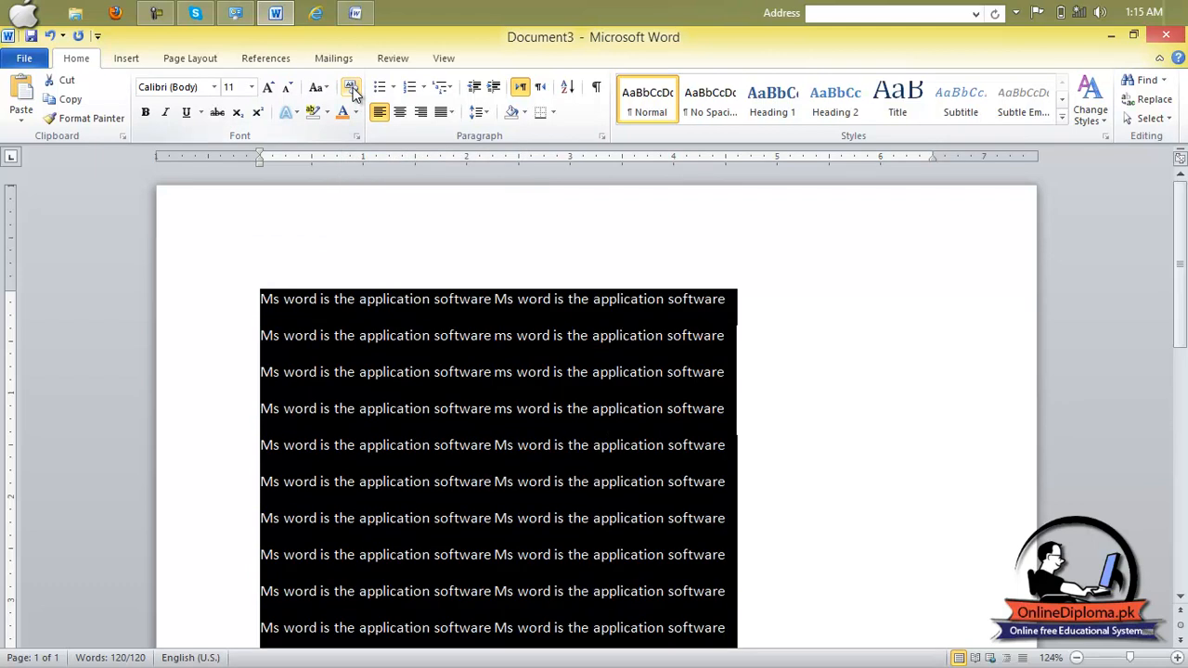
pyautogui.scroll(-5, 557, 279)
pyautogui.click(568, 345)
pyautogui.scroll(4, 560, 301)
pyautogui.scroll(-4, 559, 288)
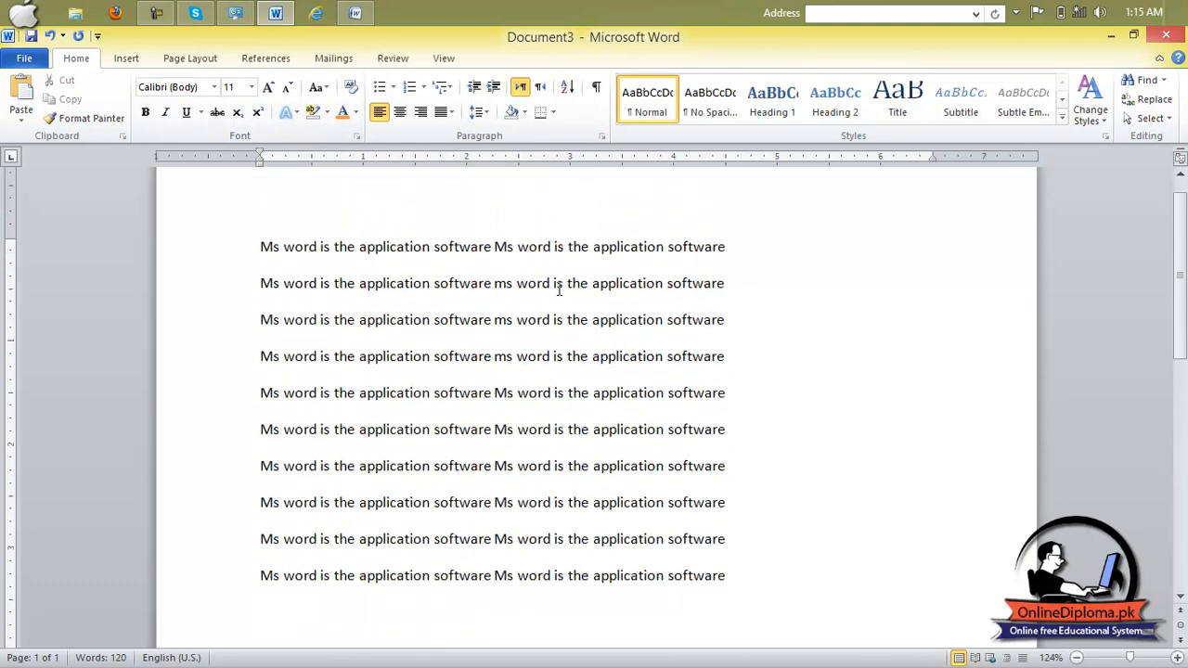
pyautogui.scroll(3, 558, 287)
# Apply the four-diamond bullet to all ten lines, then set their bullets back to None
pyautogui.moveTo(772, 568); pyautogui.dragTo(202, 258)
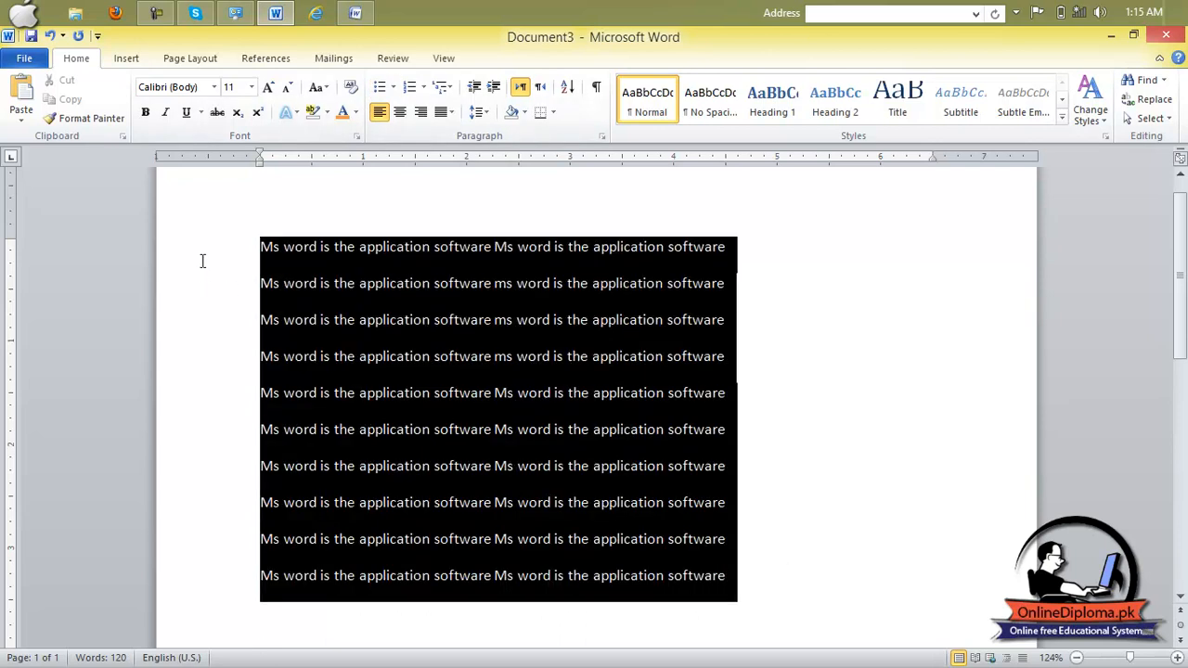
pyautogui.click(394, 91)
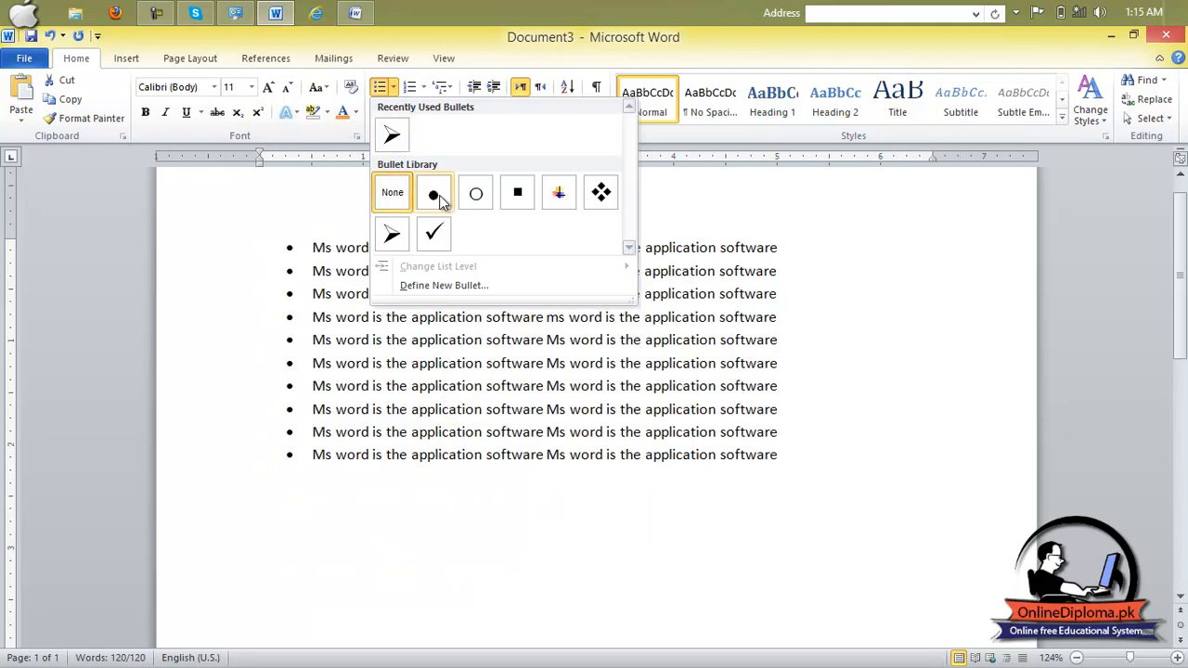
pyautogui.click(602, 195)
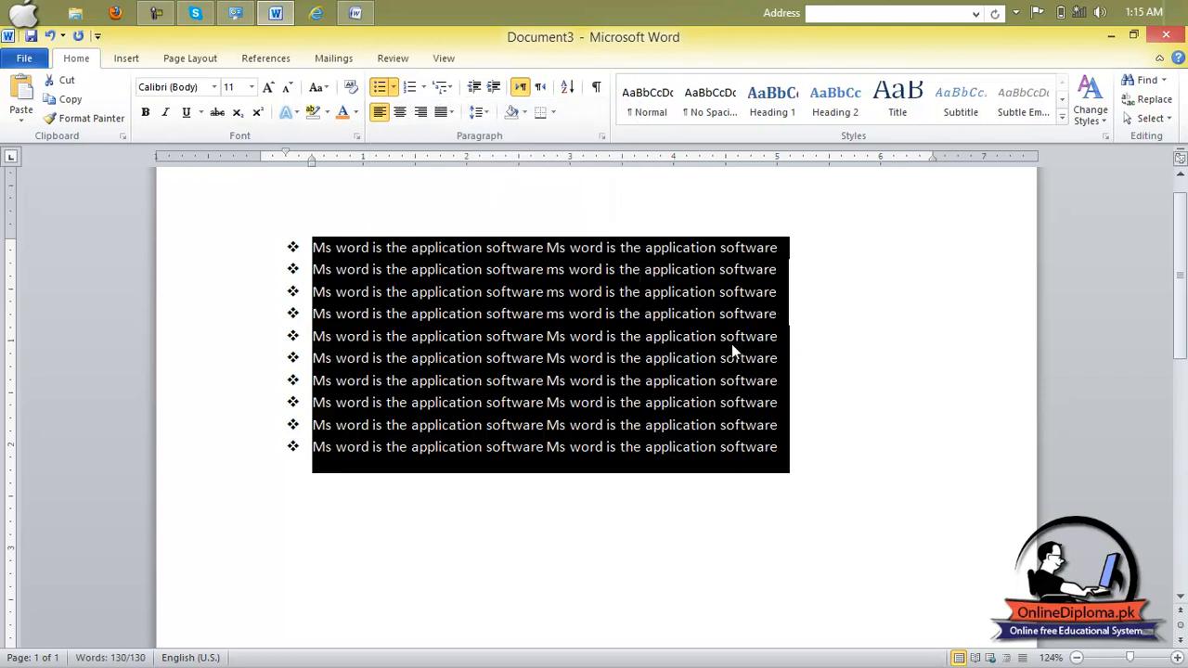
pyautogui.click(392, 87)
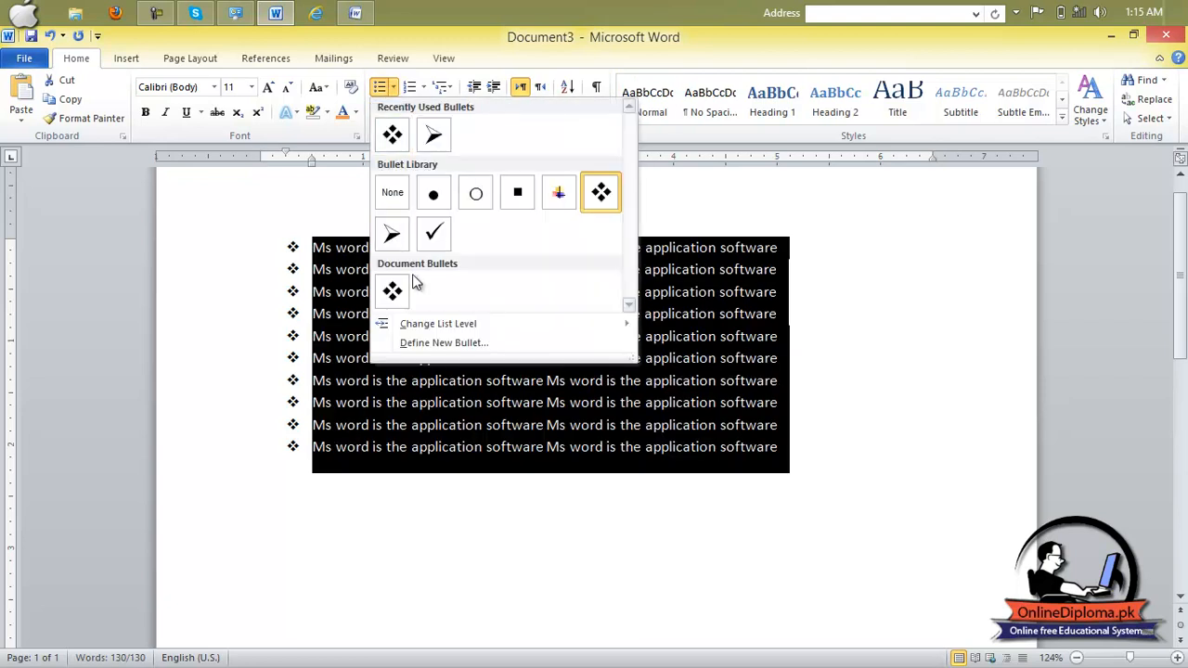
pyautogui.click(393, 194)
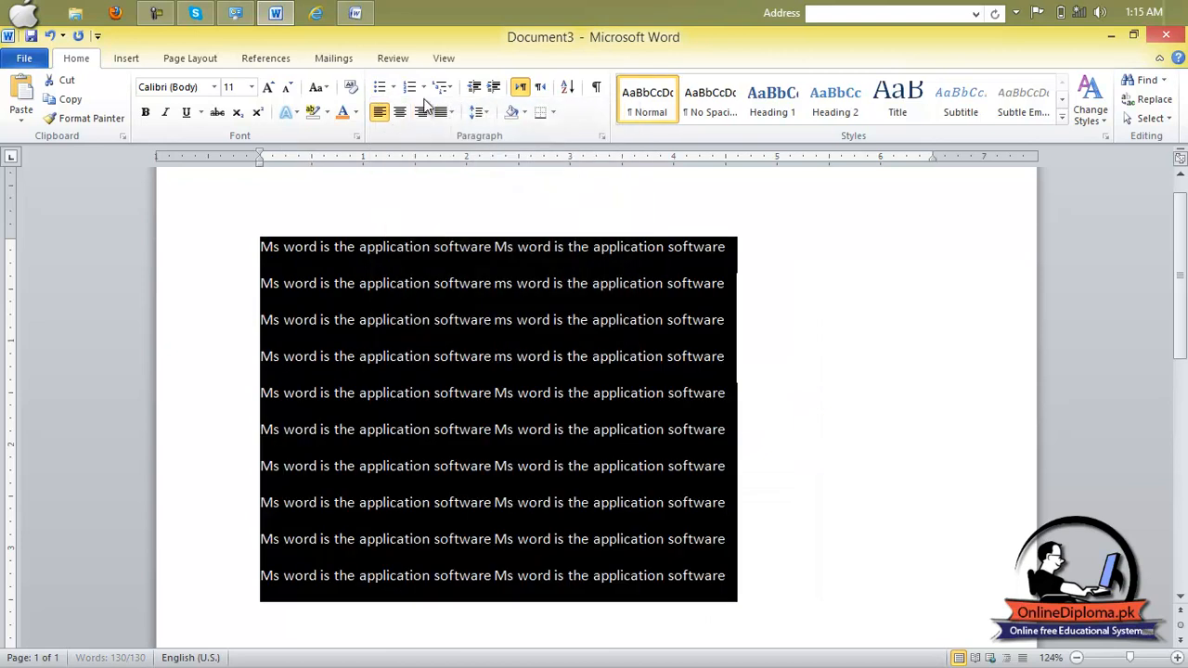
# Number the selected lines with the 1) 2) 3) format, then set the numbering back to None
pyautogui.click(424, 88)
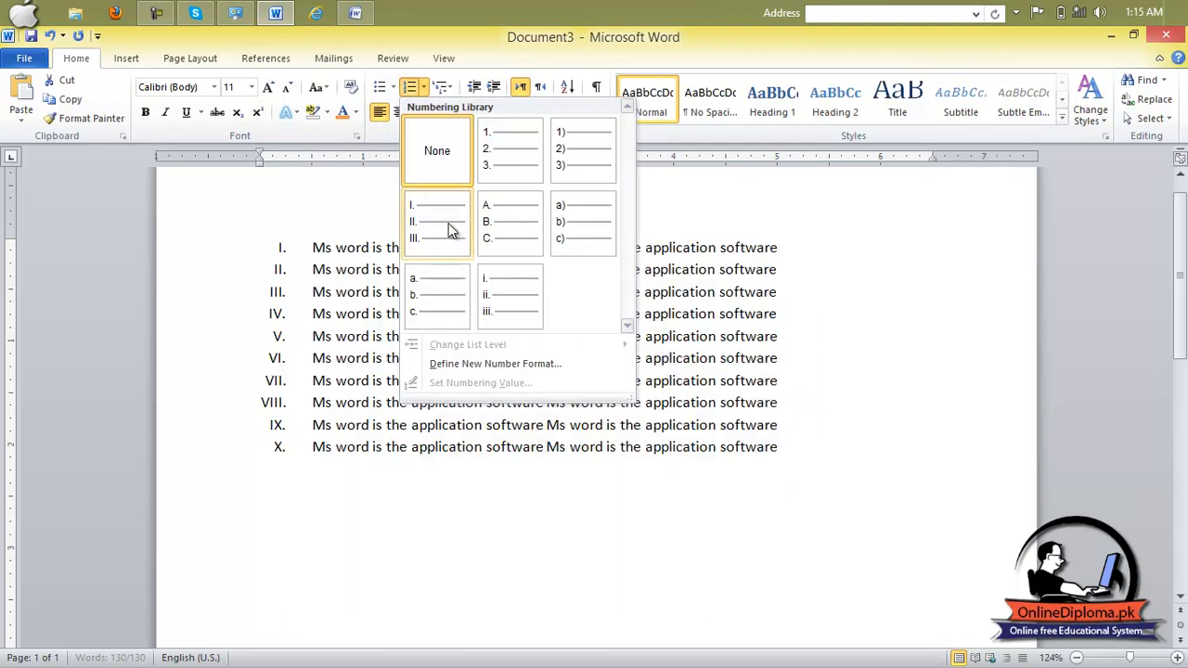
pyautogui.click(563, 160)
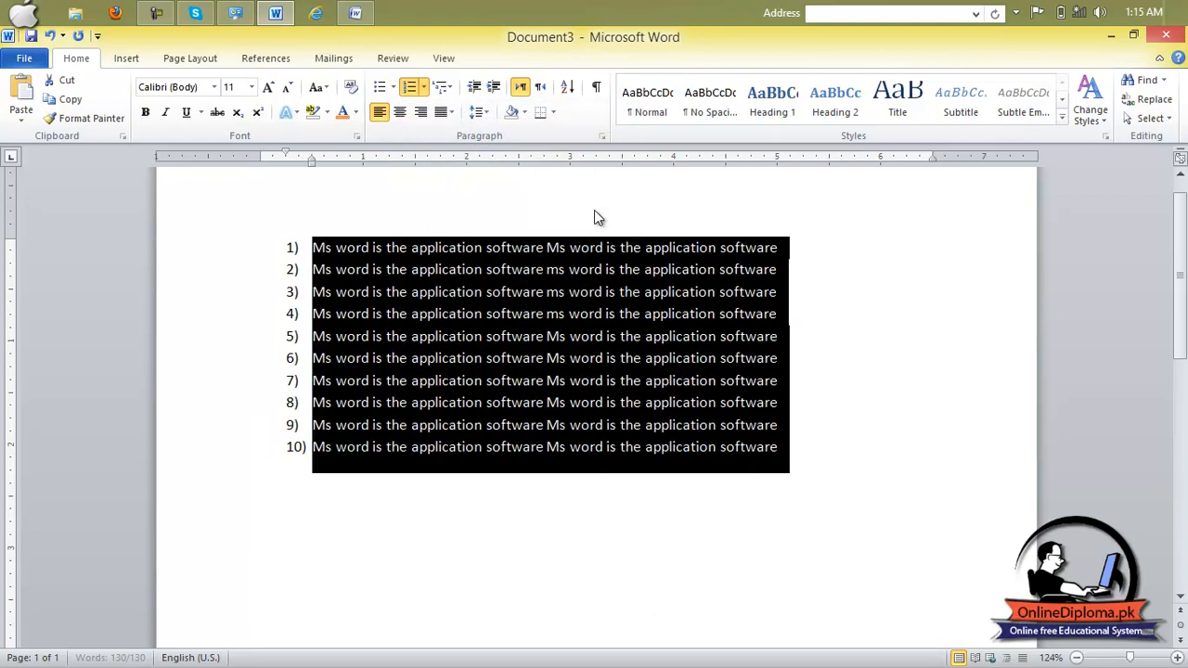
pyautogui.click(424, 89)
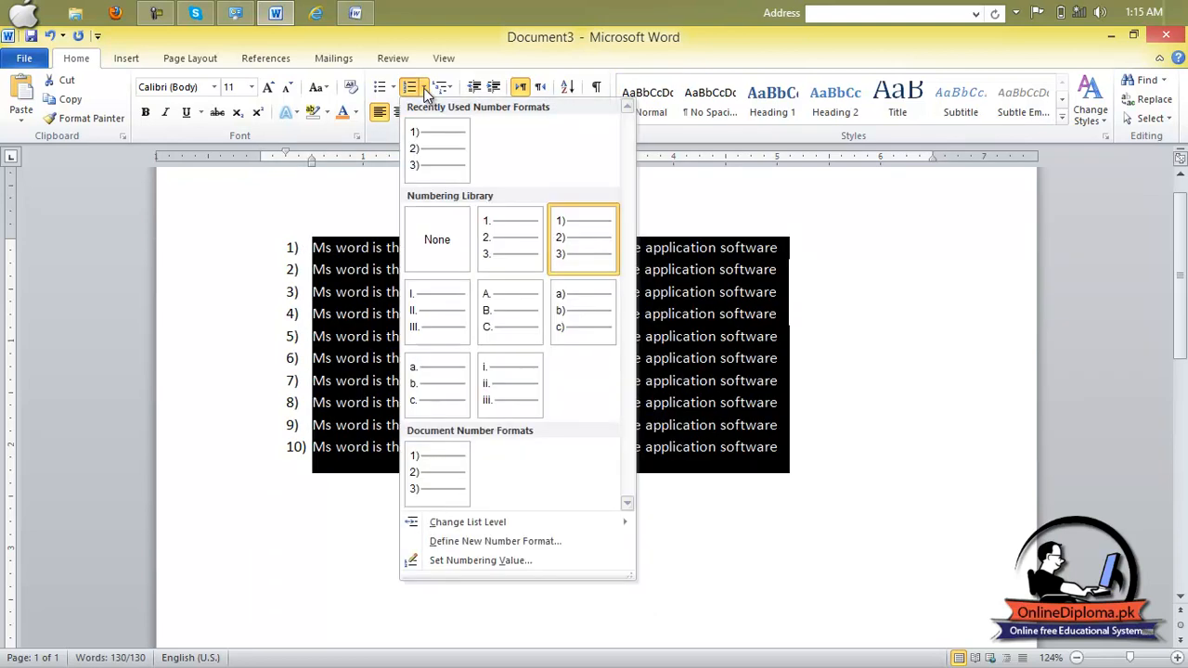
pyautogui.click(444, 238)
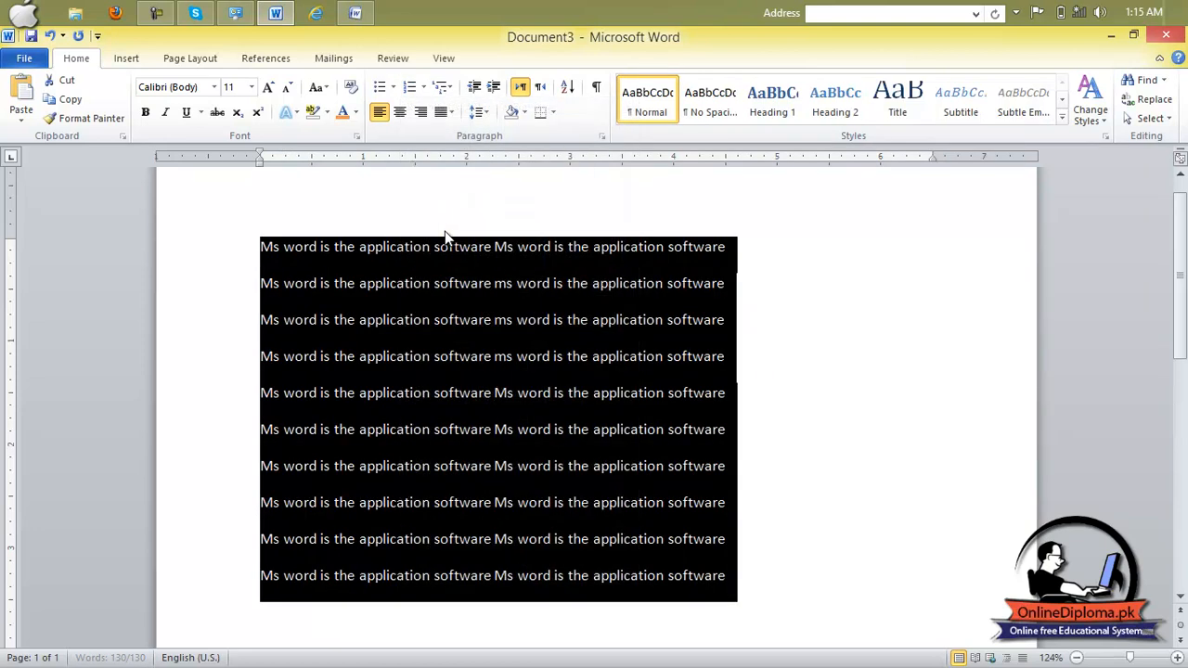
# Apply the multilevel list with Chapter 1, Heading 2 and Heading 3 to the selected lines and look through the chapters
pyautogui.click(447, 95)
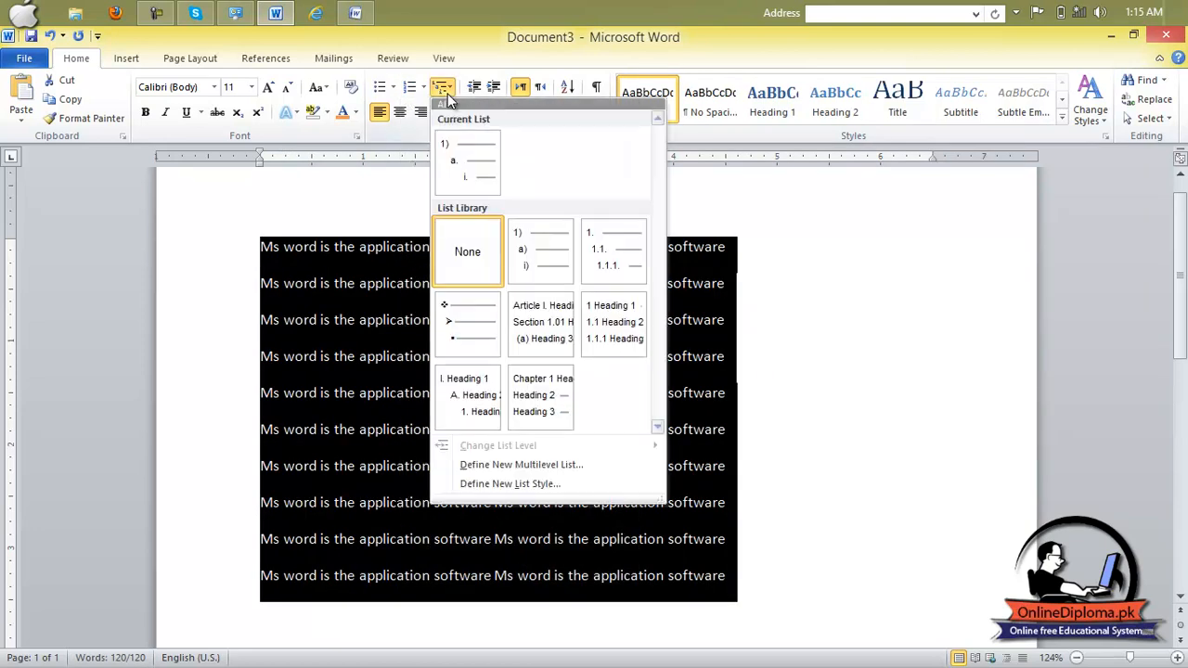
pyautogui.click(527, 399)
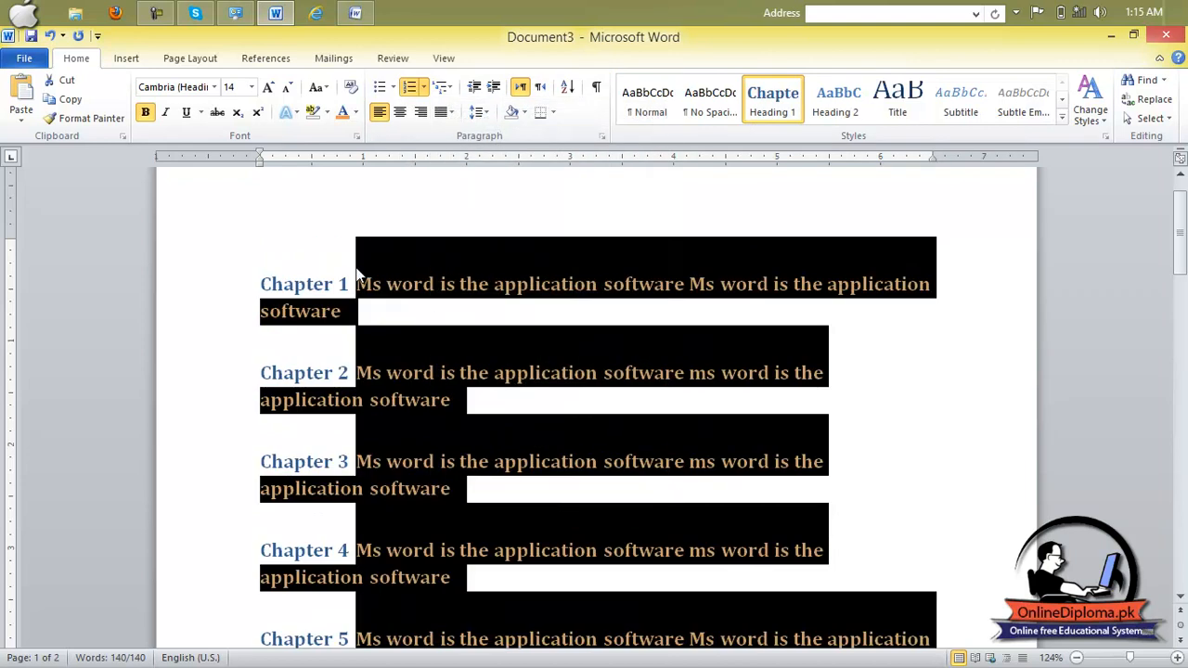
pyautogui.scroll(-6, 353, 278)
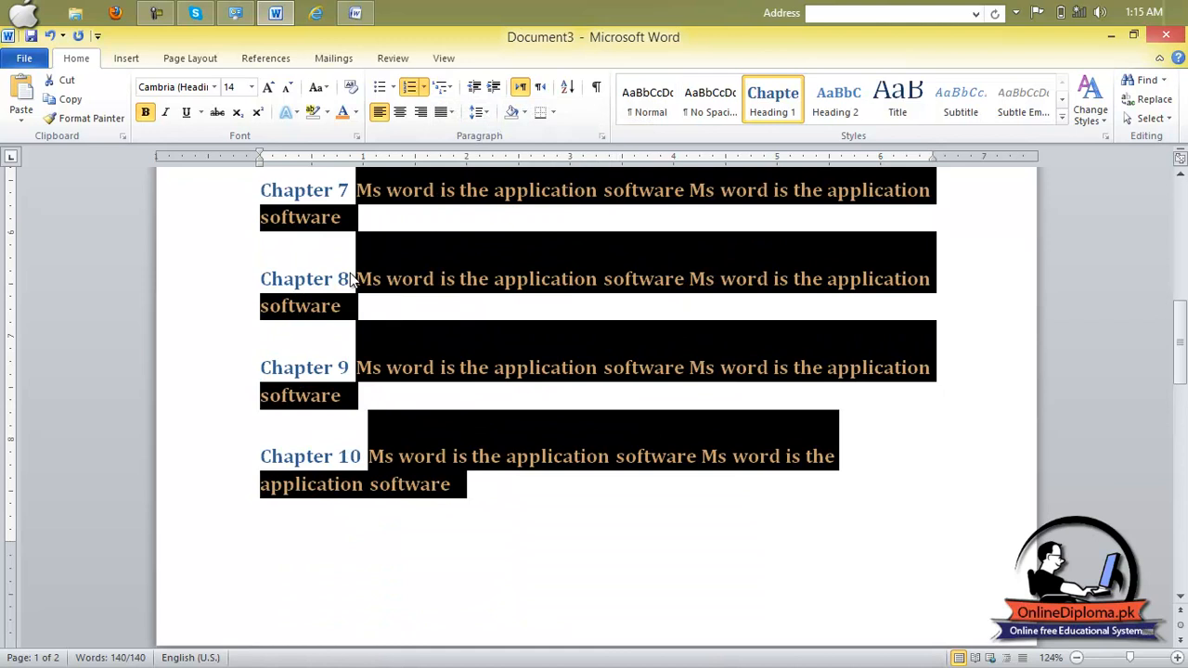
pyautogui.scroll(5, 353, 278)
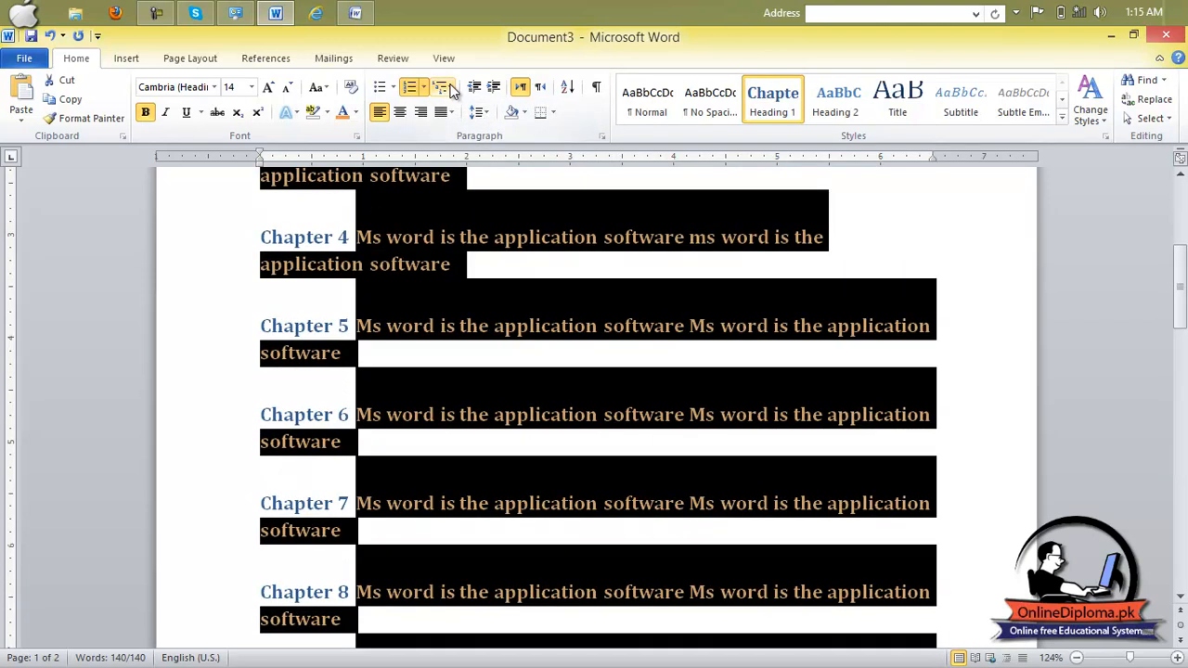
# Set the multilevel list to None, then undo both list changes to restore the plain lines
pyautogui.click(442, 87)
pyautogui.click(460, 251)
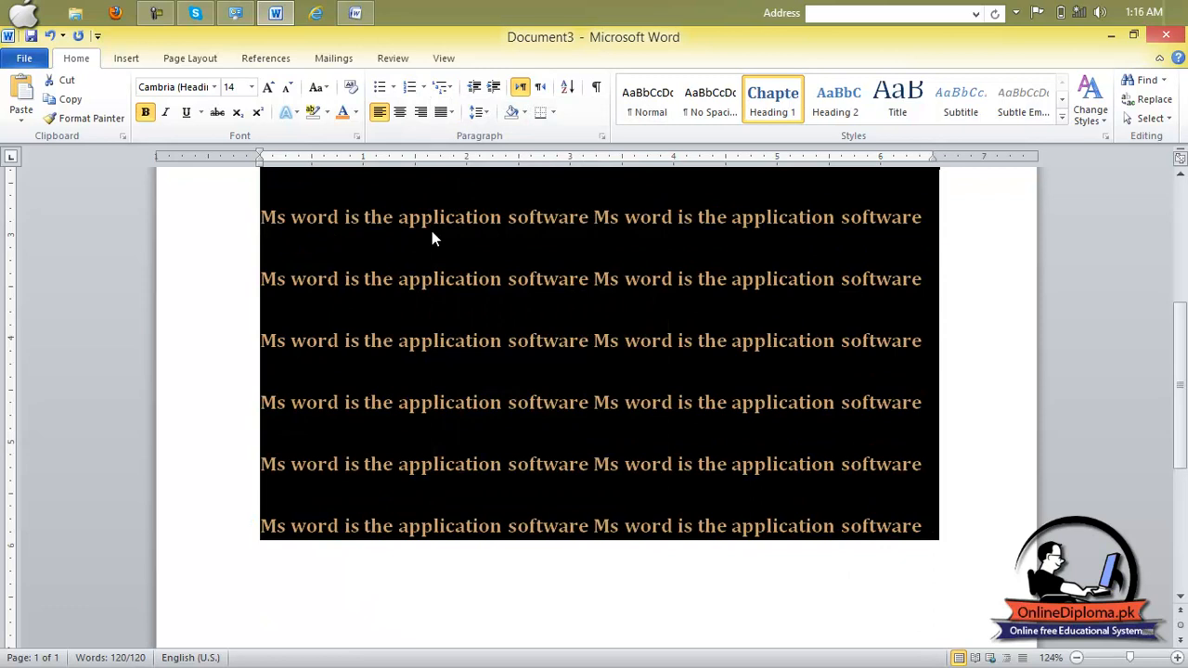
pyautogui.hotkey('ctrl', 'z')
pyautogui.hotkey('ctrl', 'z')
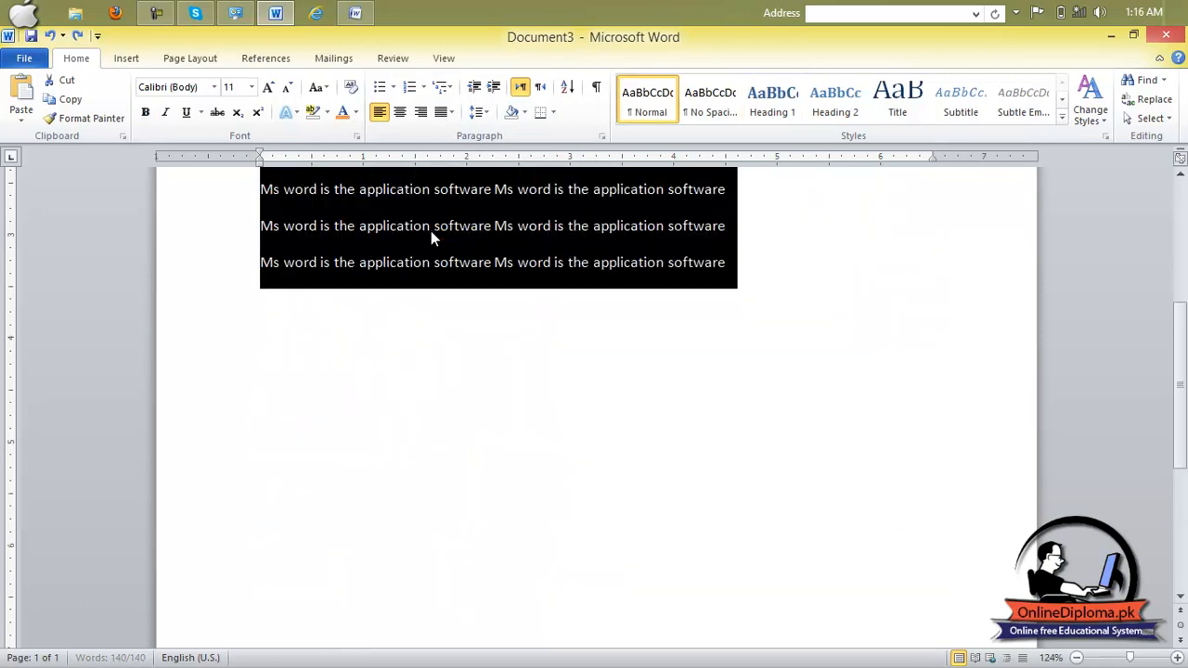
pyautogui.scroll(5, 548, 266)
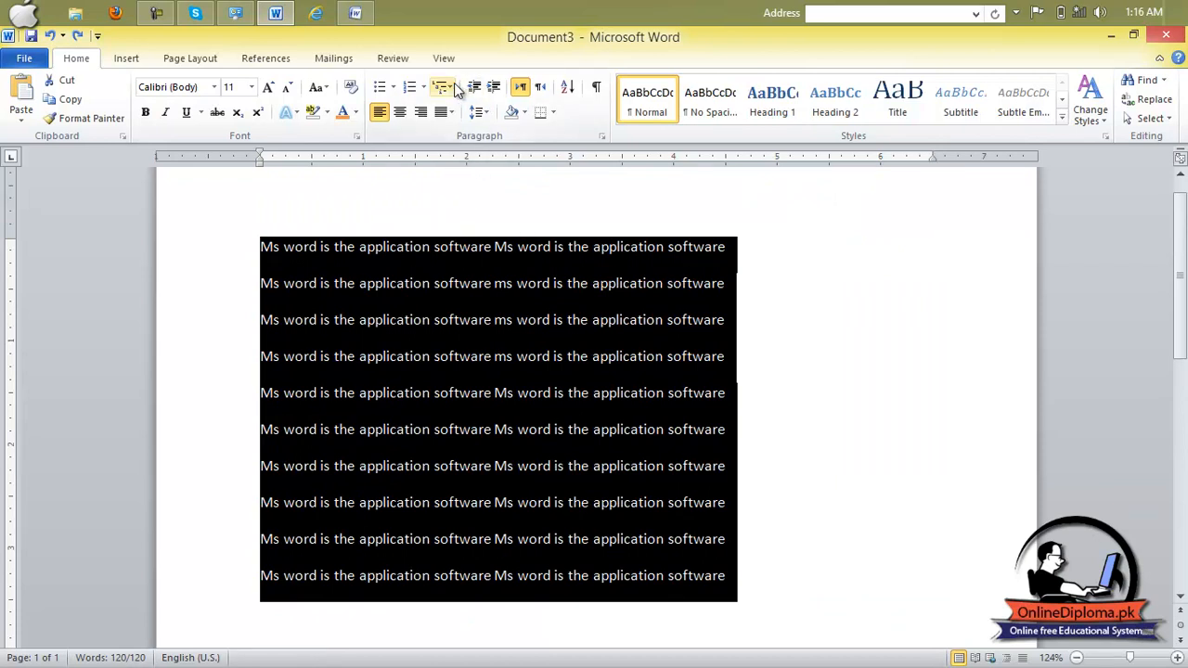
# Try centre and right alignment on the selected lines, then apply Justify
pyautogui.click(401, 112)
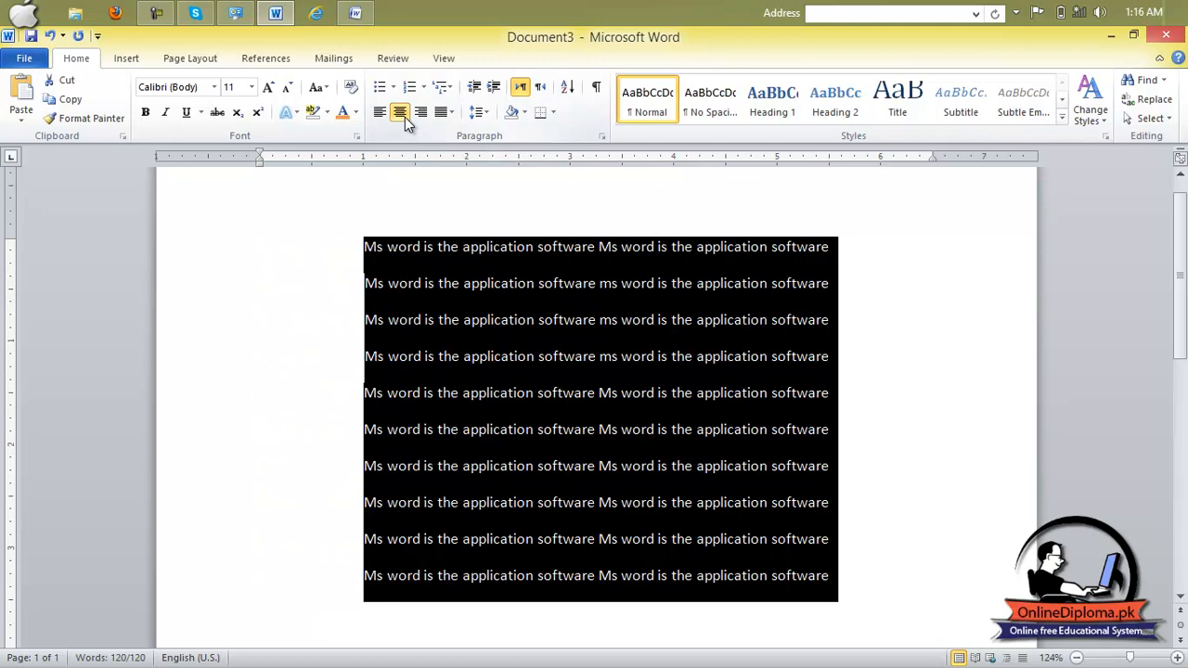
pyautogui.click(419, 112)
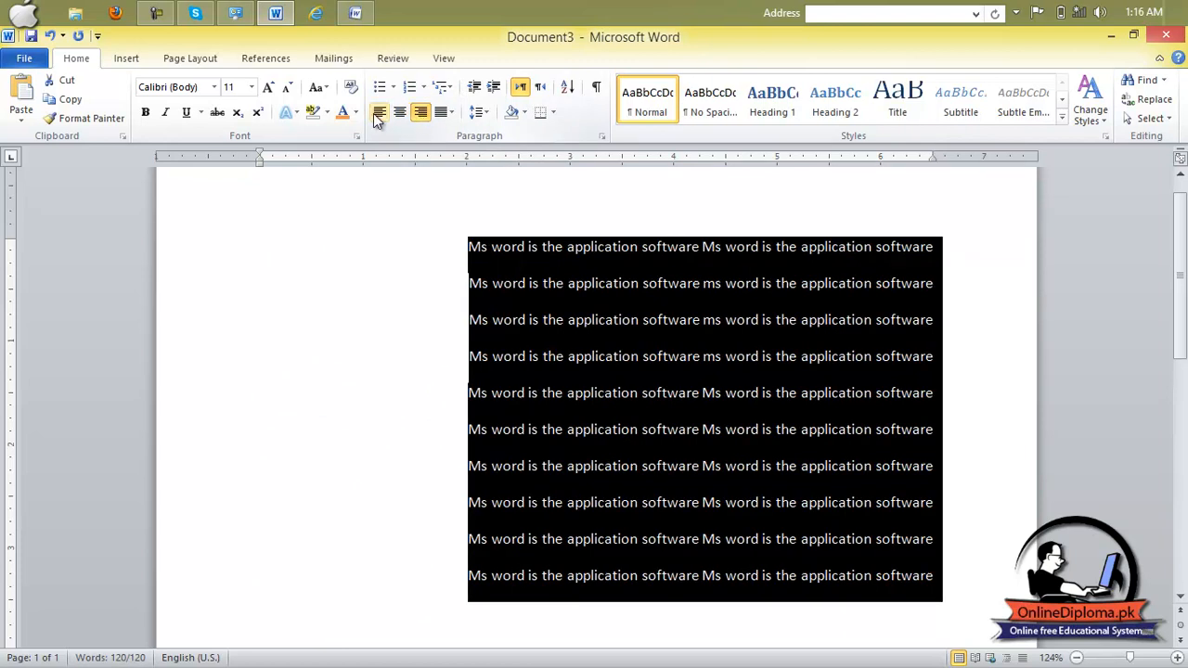
pyautogui.click(443, 114)
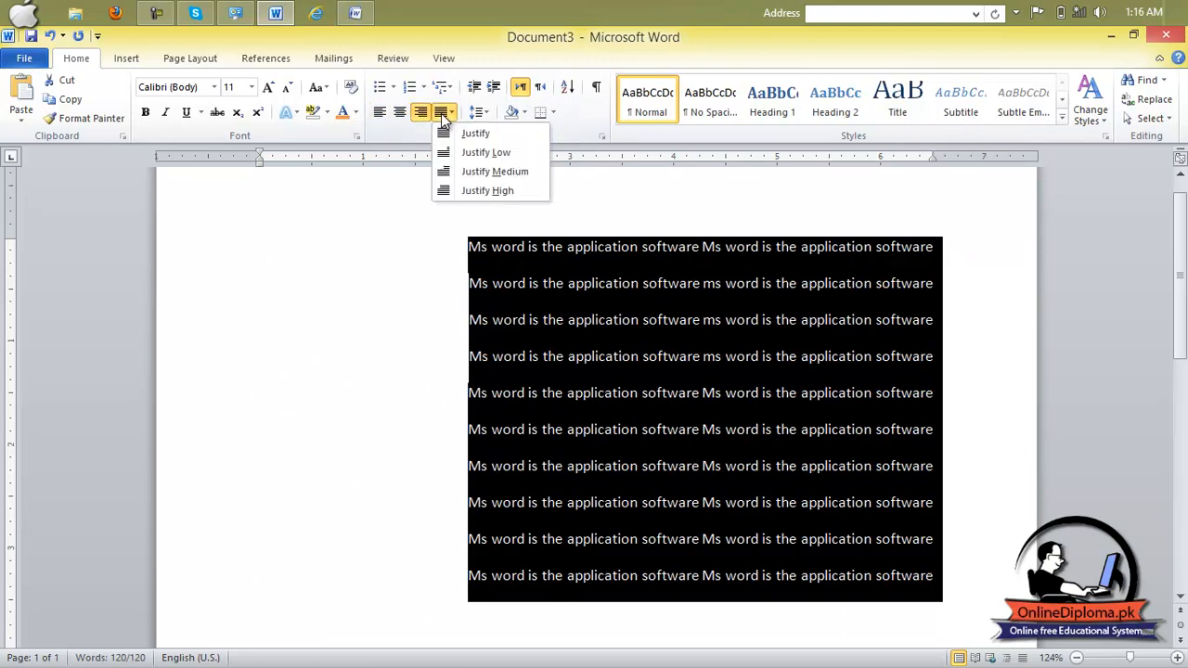
pyautogui.click(454, 139)
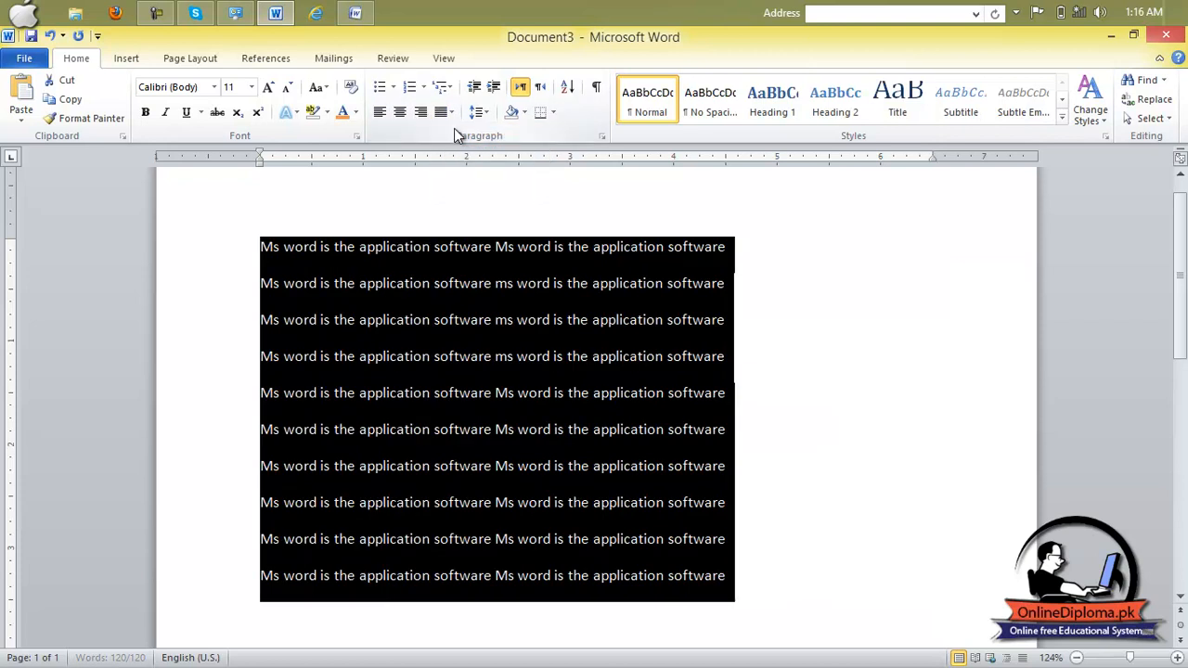
# Apply Justify Low and then Justify Medium to the selected lines
pyautogui.click(451, 112)
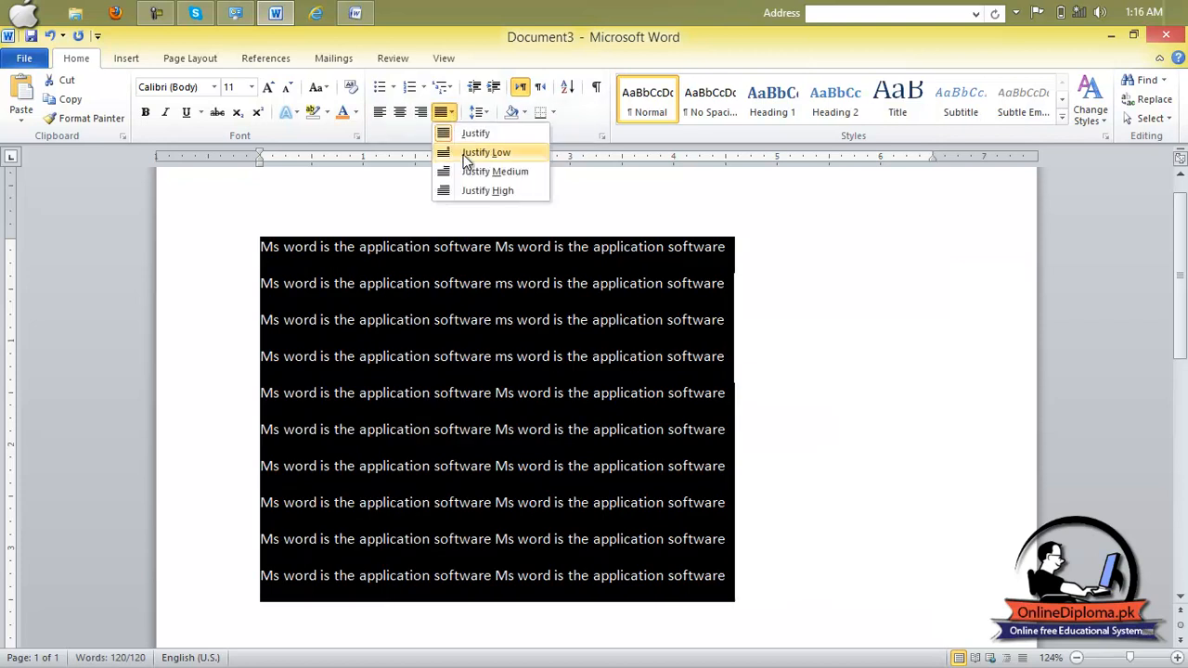
pyautogui.click(463, 155)
pyautogui.click(451, 113)
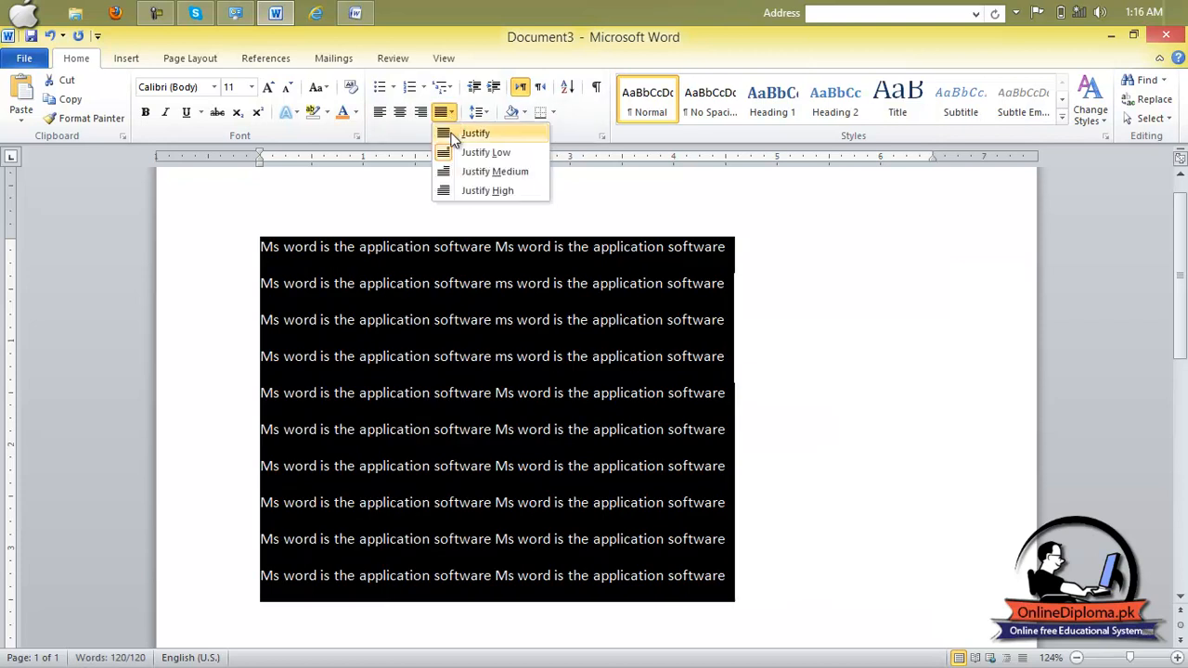
pyautogui.click(456, 171)
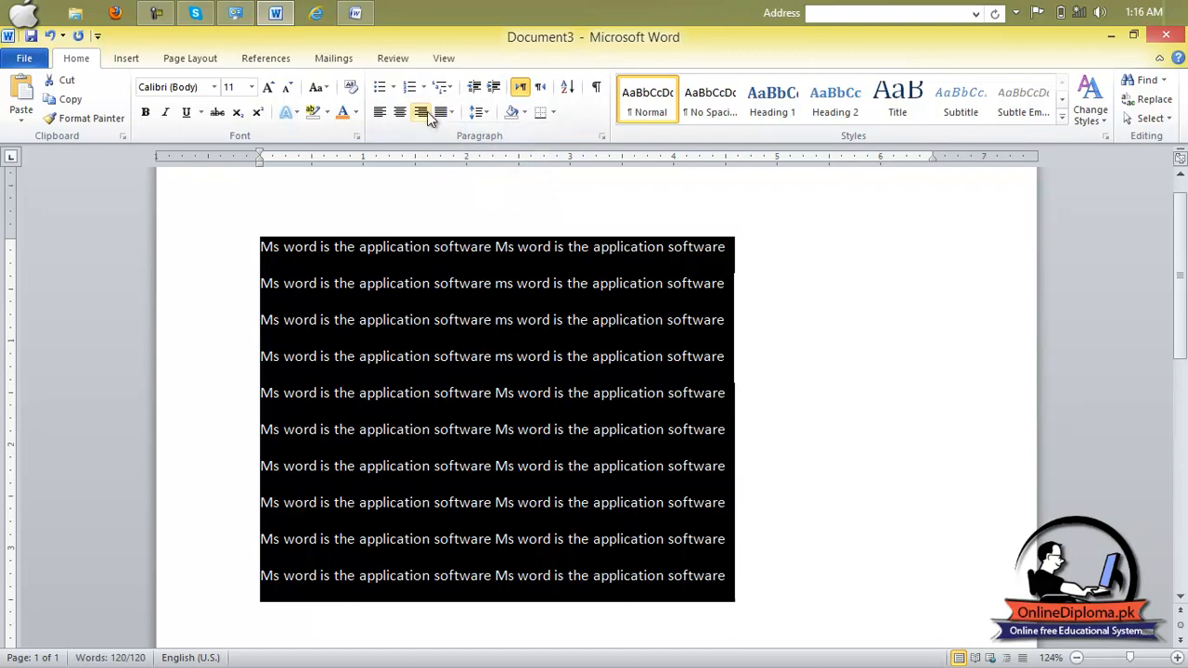
# Right-align the selected lines and reapply Justify Medium to them
pyautogui.click(422, 112)
pyautogui.click(442, 114)
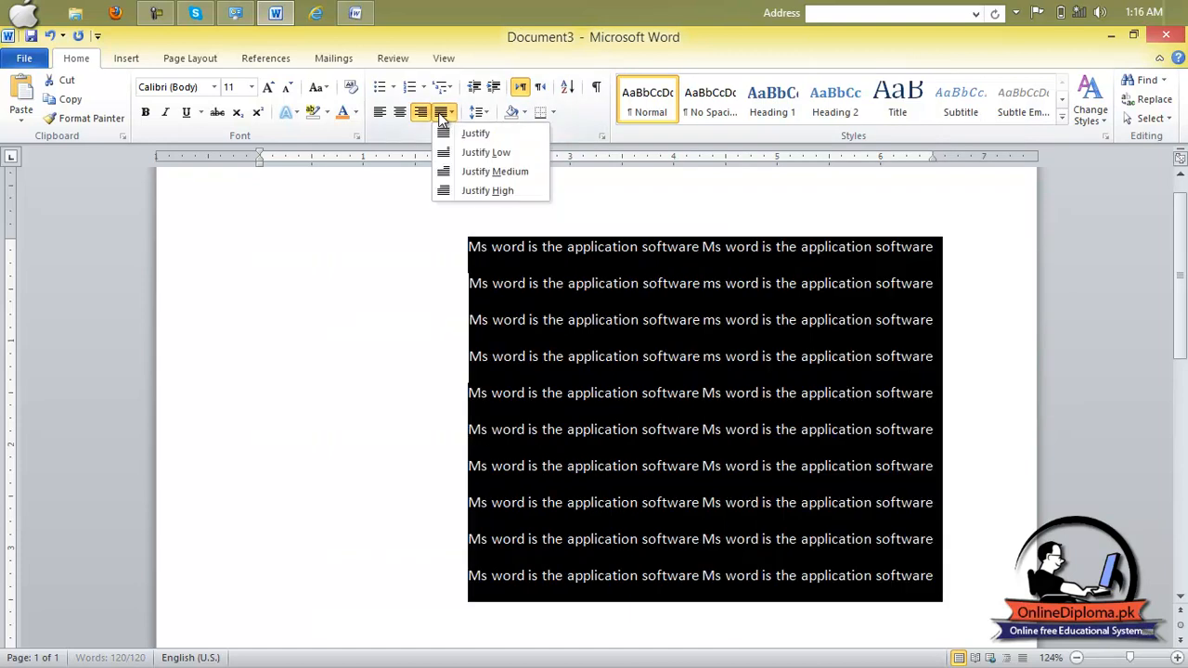
pyautogui.click(455, 172)
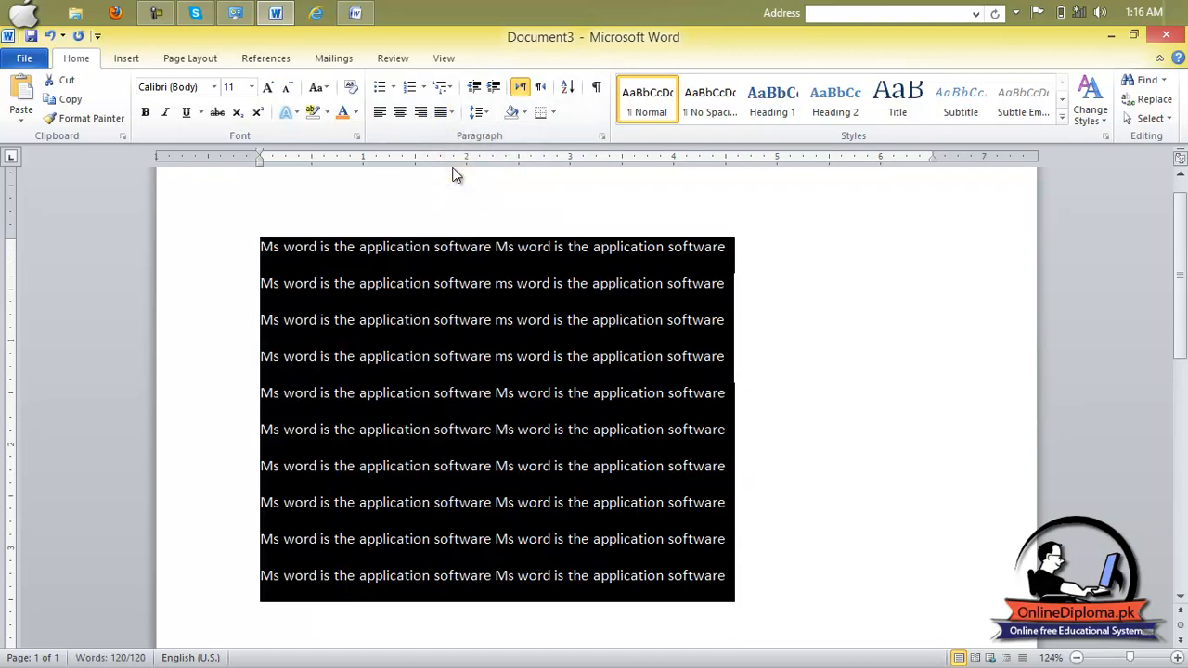
# Change the alignment of the selected lines to Justify High
pyautogui.click(451, 112)
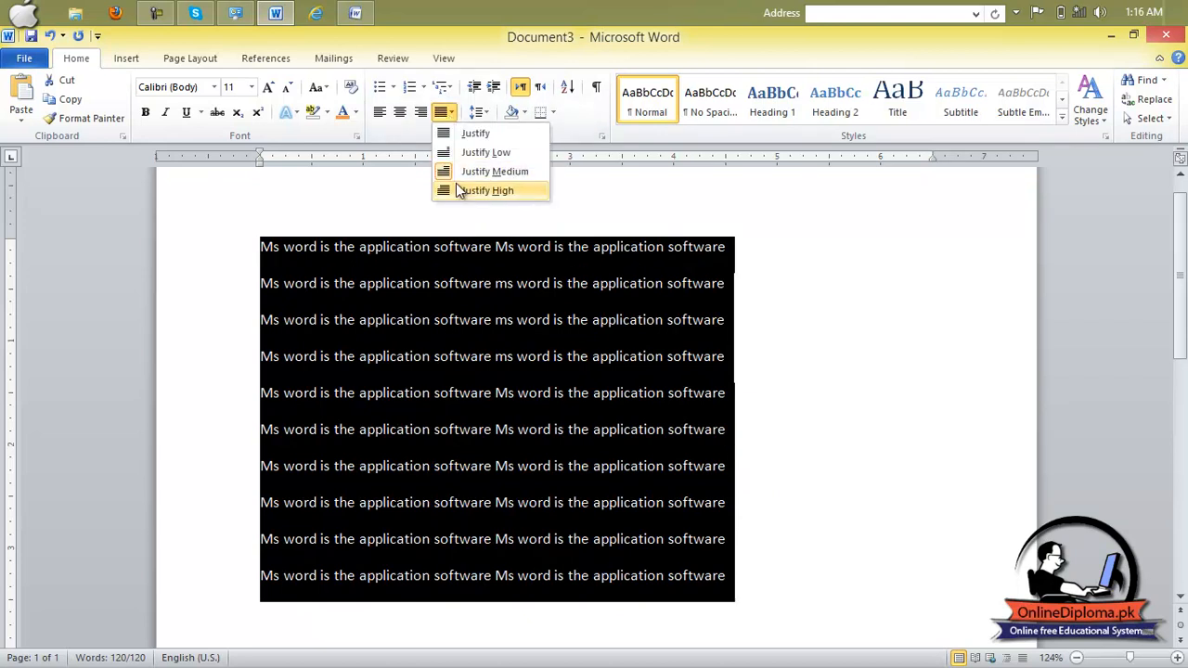
pyautogui.click(456, 183)
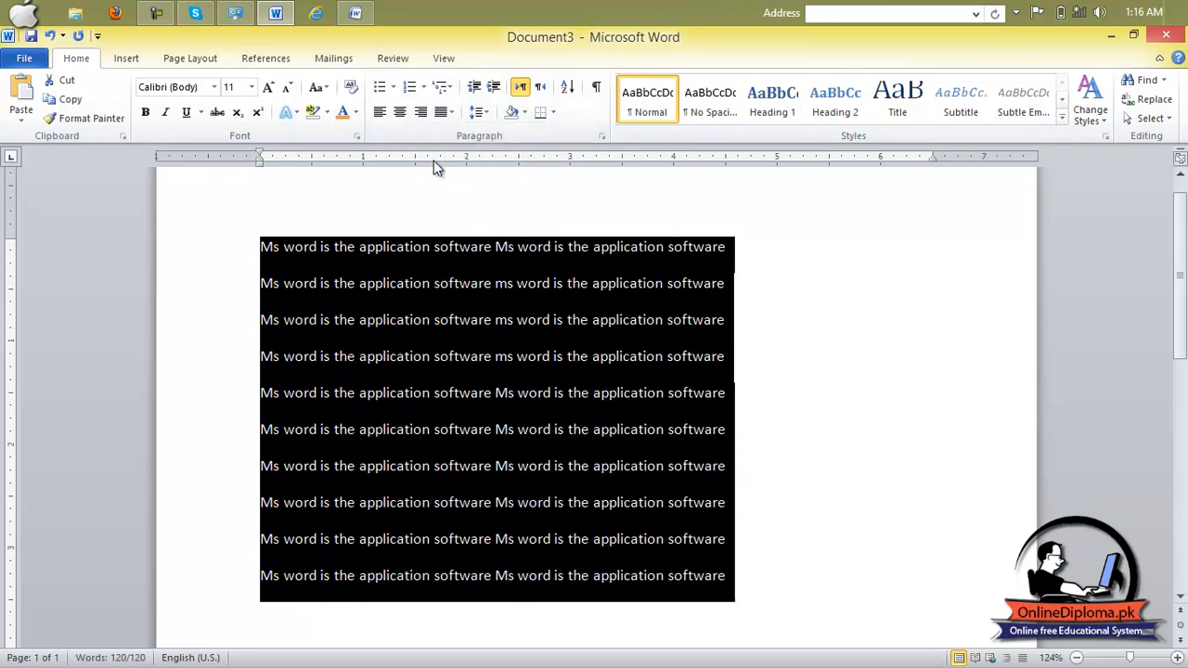
# Right-align the selected lines, then change their alignment to left and deselect them
pyautogui.click(420, 111)
pyautogui.click(380, 112)
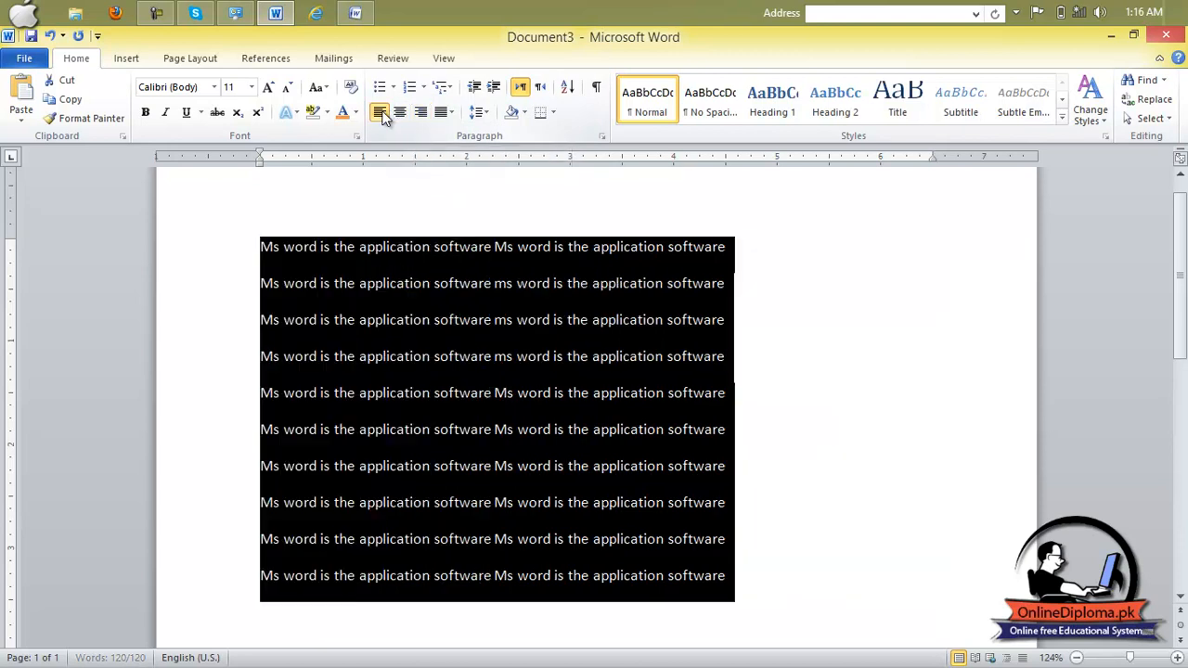
pyautogui.click(585, 280)
# Insert a new line reading "Ms word" above the first line of the document
pyautogui.hotkey('ctrl', 'Home')
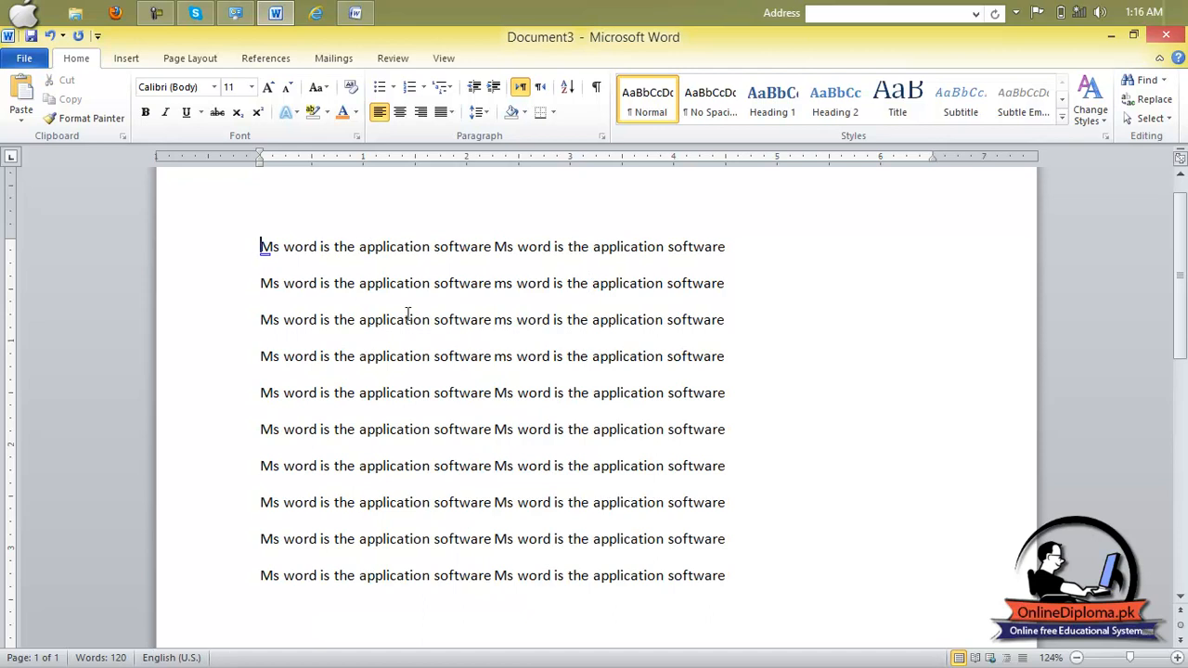
pyautogui.press('Return')
pyautogui.press('Up')
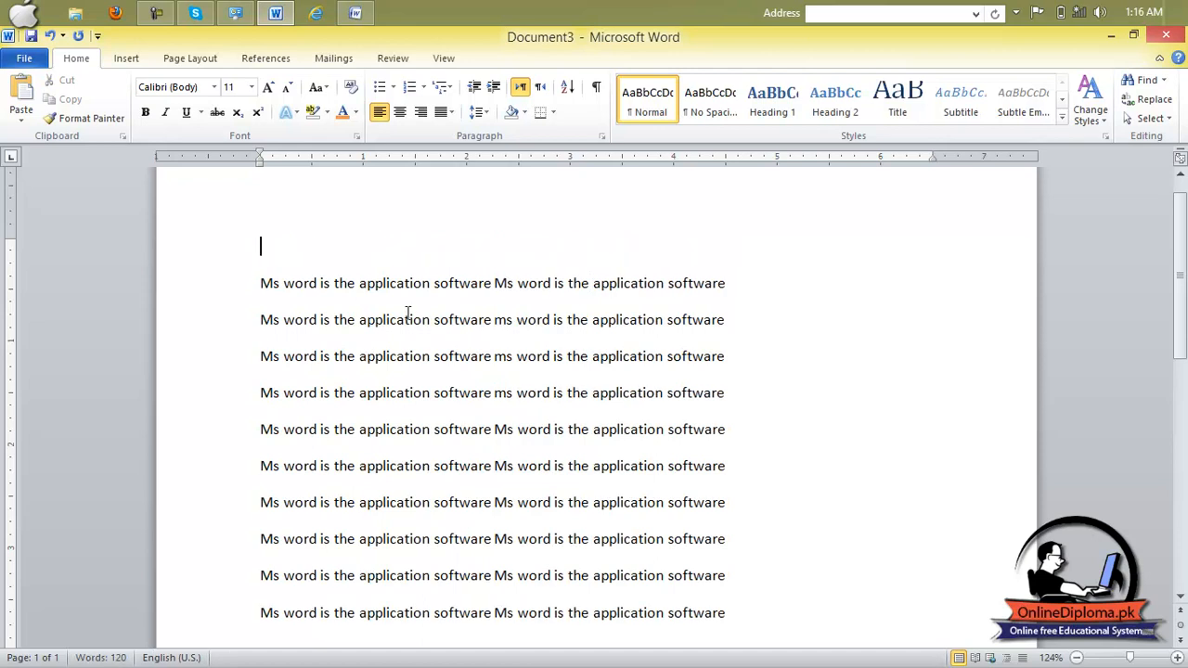
pyautogui.write('ms word')
# Try centre and right alignment on the "Ms word" heading line, then apply Justify to it
pyautogui.moveTo(319, 252); pyautogui.dragTo(264, 244)
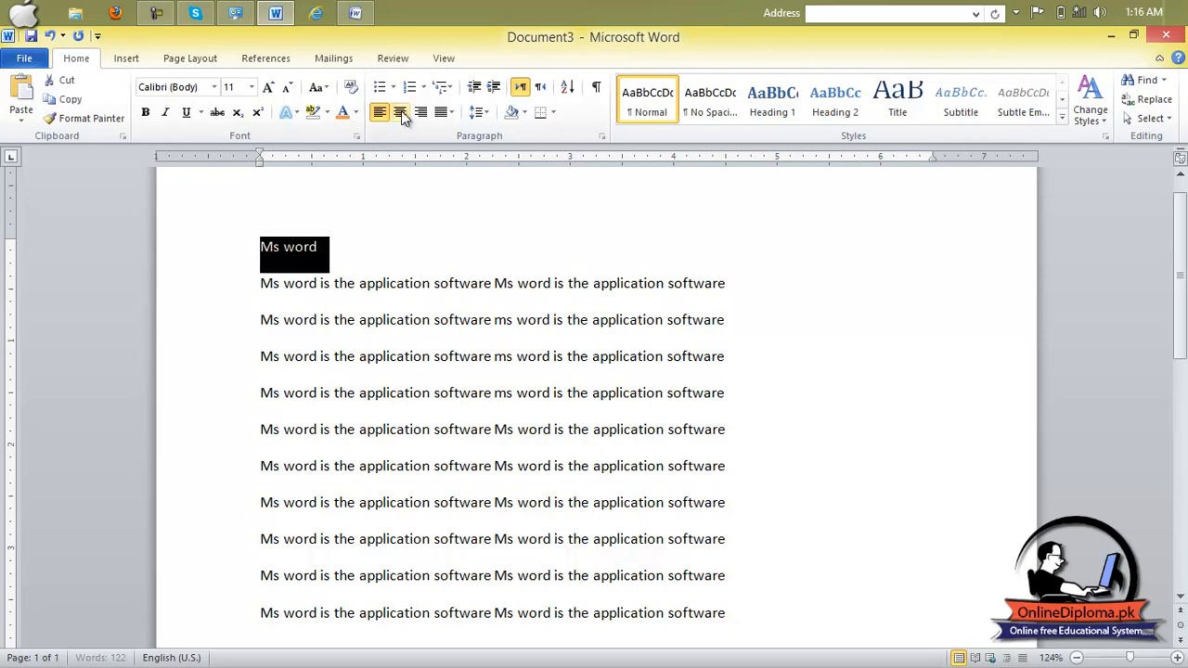
pyautogui.click(402, 109)
pyautogui.click(416, 112)
pyautogui.click(434, 112)
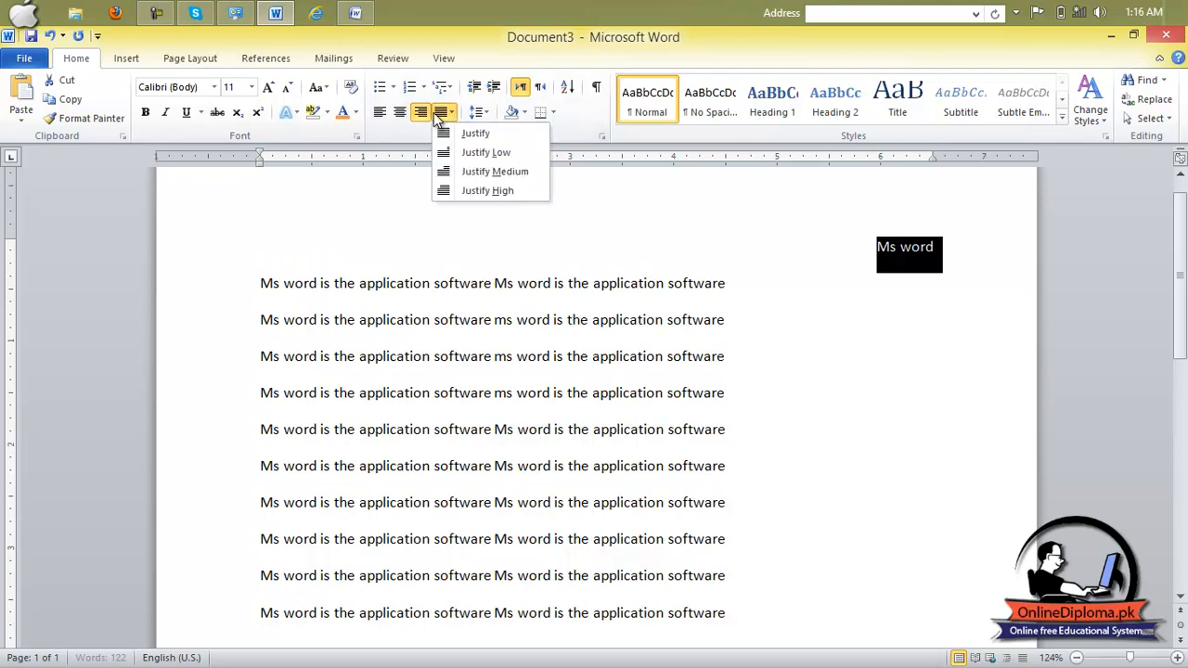
pyautogui.click(446, 134)
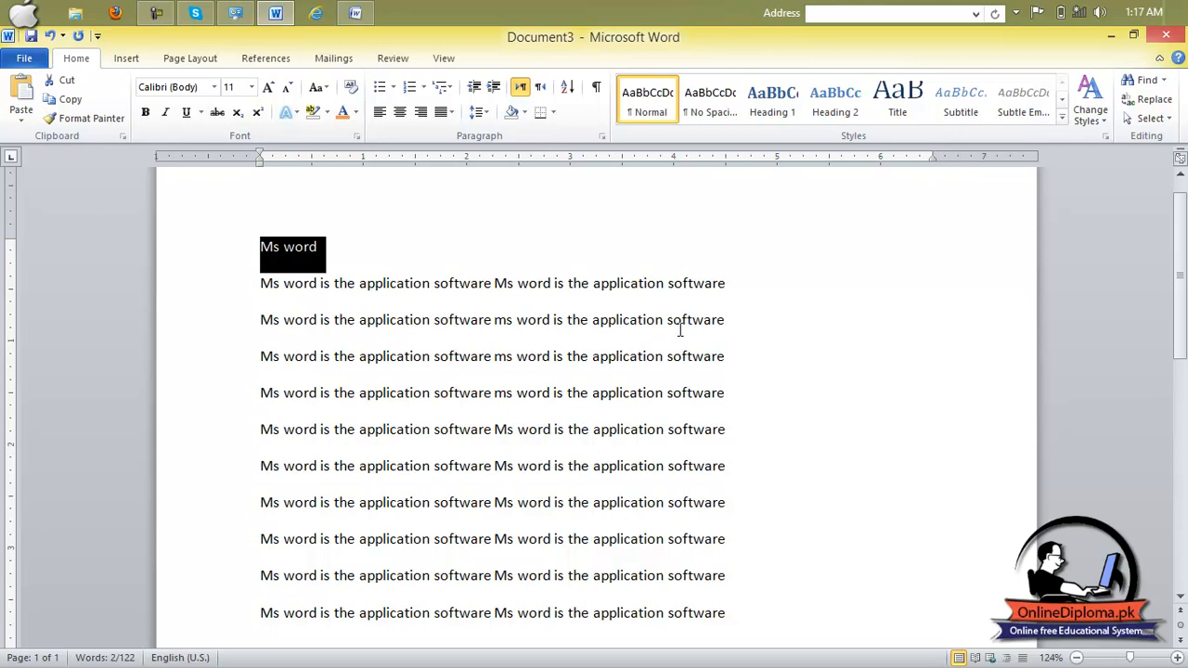
# Remove the space after paragraph for all ten lines below the "Ms word" heading
pyautogui.click(735, 283)
pyautogui.moveTo(732, 394); pyautogui.dragTo(222, 300)
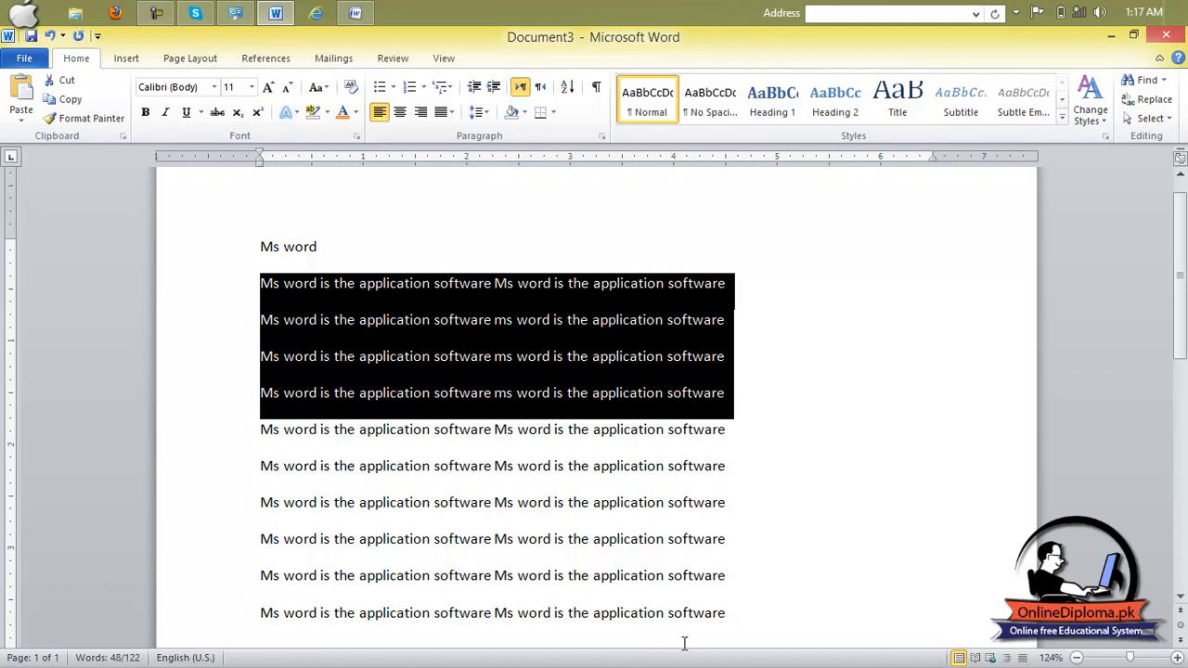
pyautogui.moveTo(740, 615); pyautogui.dragTo(253, 299)
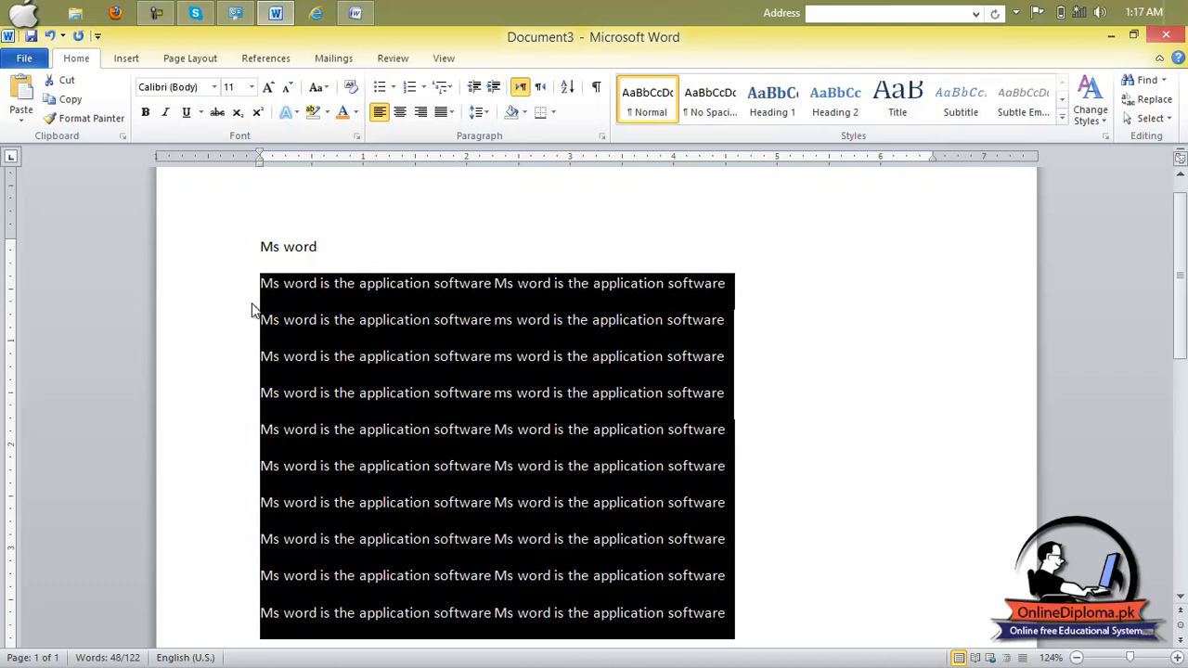
pyautogui.scroll(-1, 387, 368)
pyautogui.scroll(-2, 386, 367)
pyautogui.scroll(3, 371, 386)
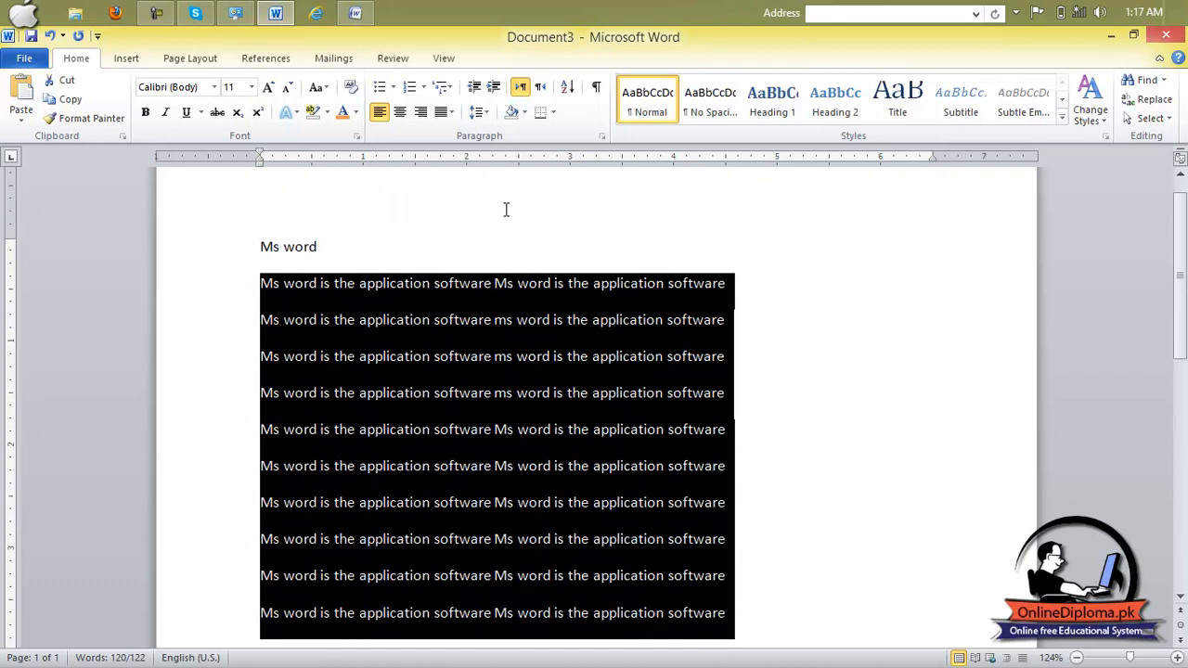
pyautogui.click(481, 111)
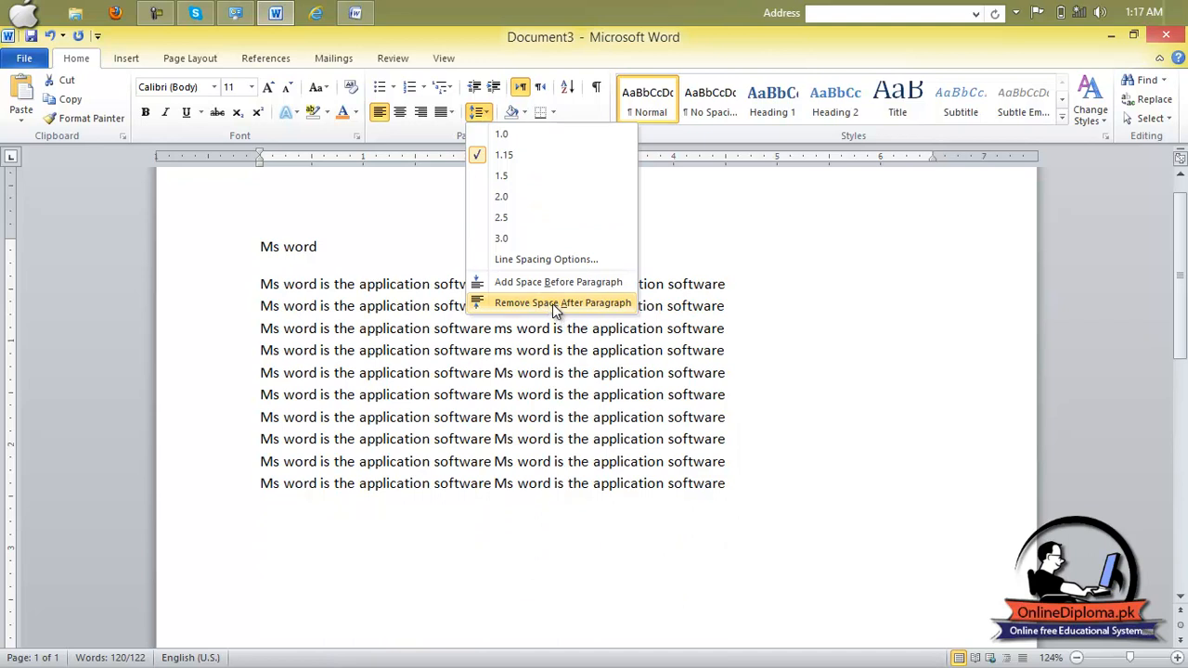
pyautogui.click(553, 304)
# Try line spacings of 1.0, 1.15 and 2.0 on the ten body lines, then set their spacing back to 1.0
pyautogui.click(484, 116)
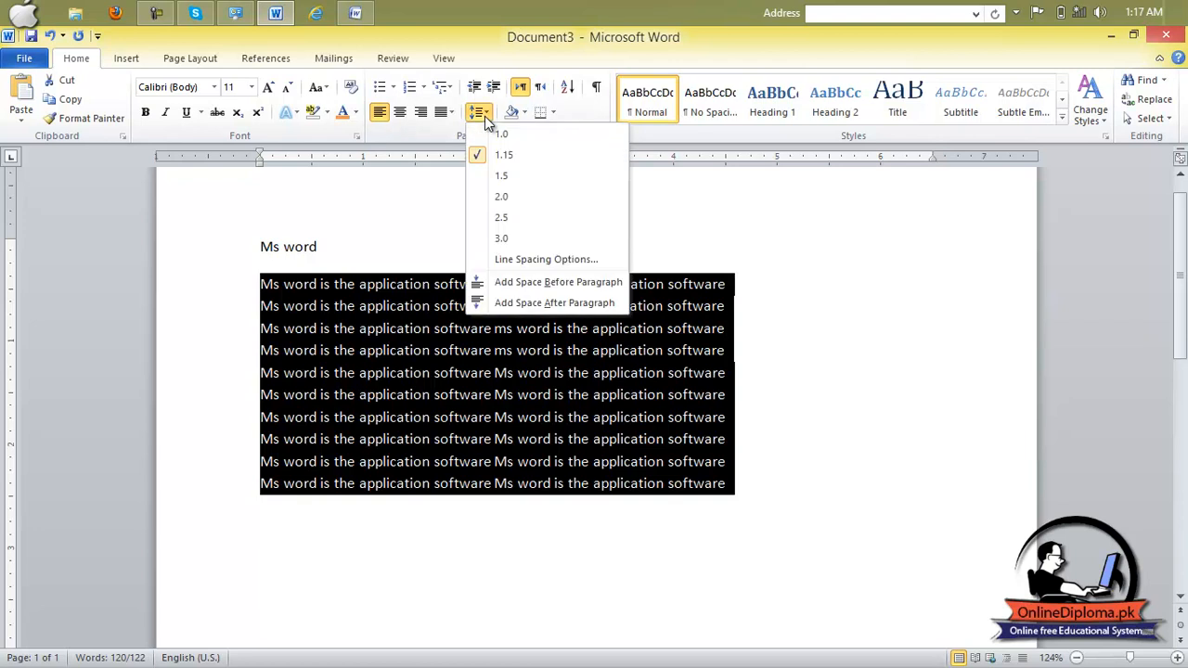
pyautogui.click(485, 129)
pyautogui.click(485, 114)
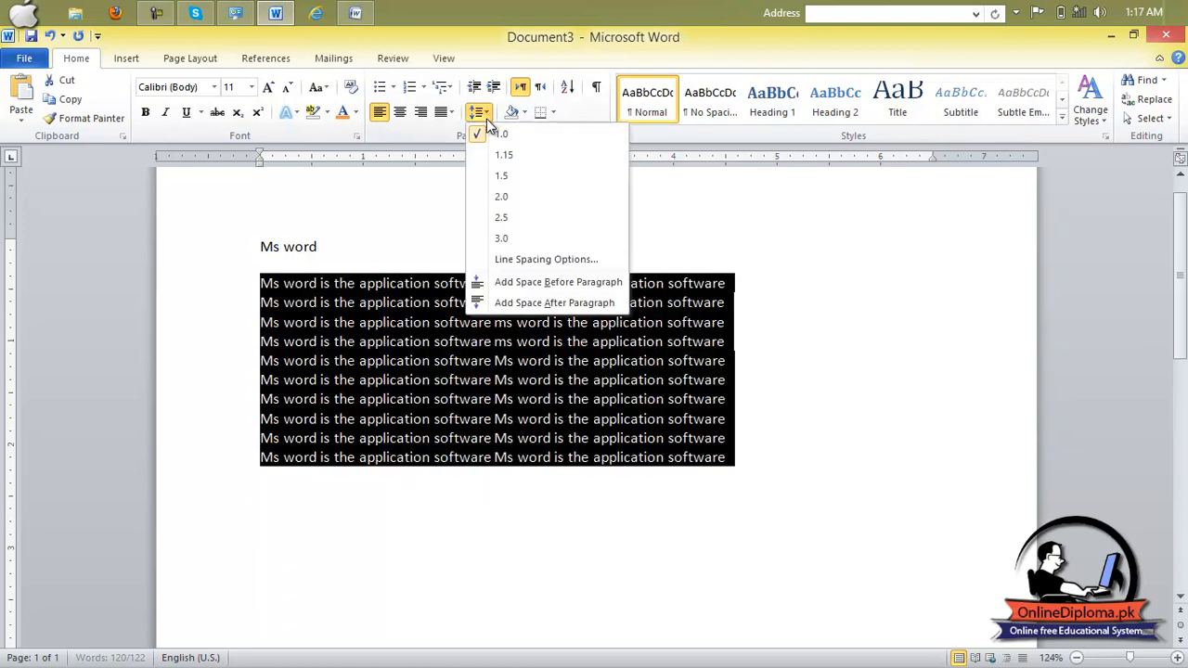
pyautogui.click(494, 156)
pyautogui.click(484, 113)
pyautogui.click(501, 197)
pyautogui.click(481, 113)
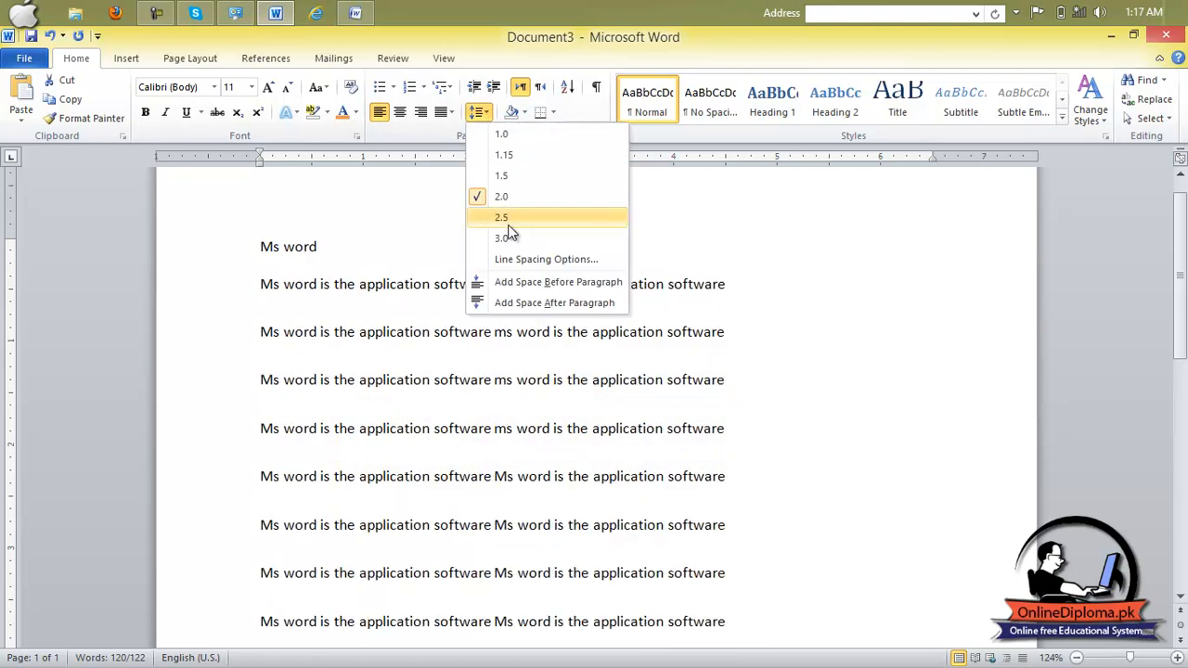
pyautogui.click(502, 136)
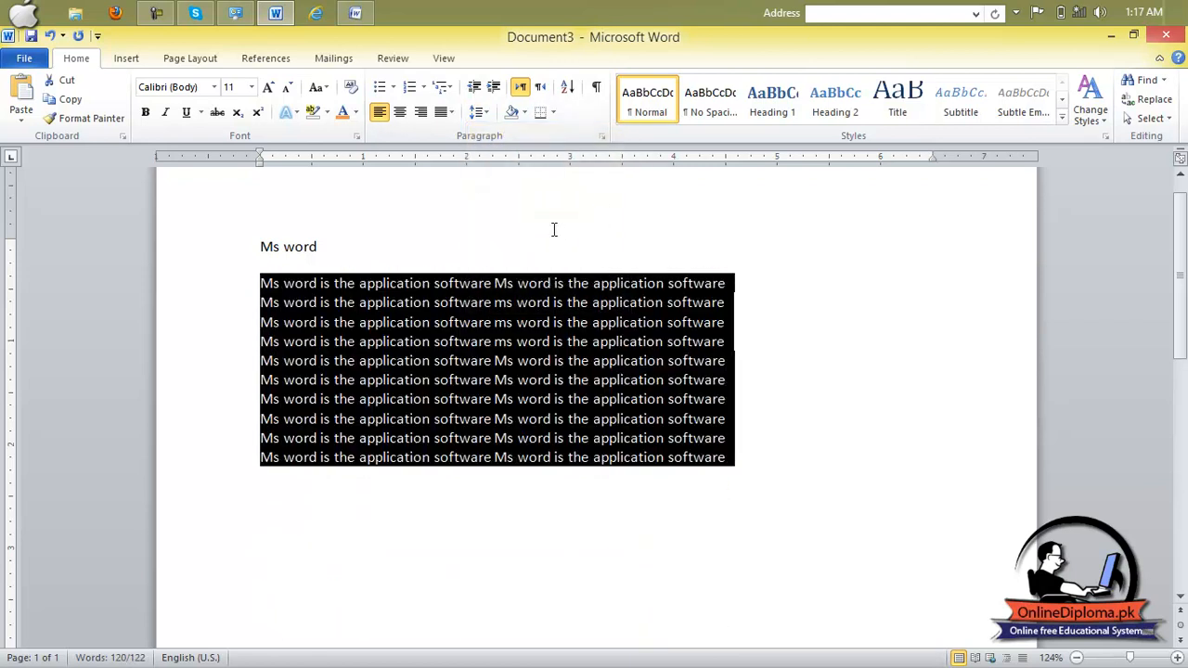
pyautogui.click(535, 342)
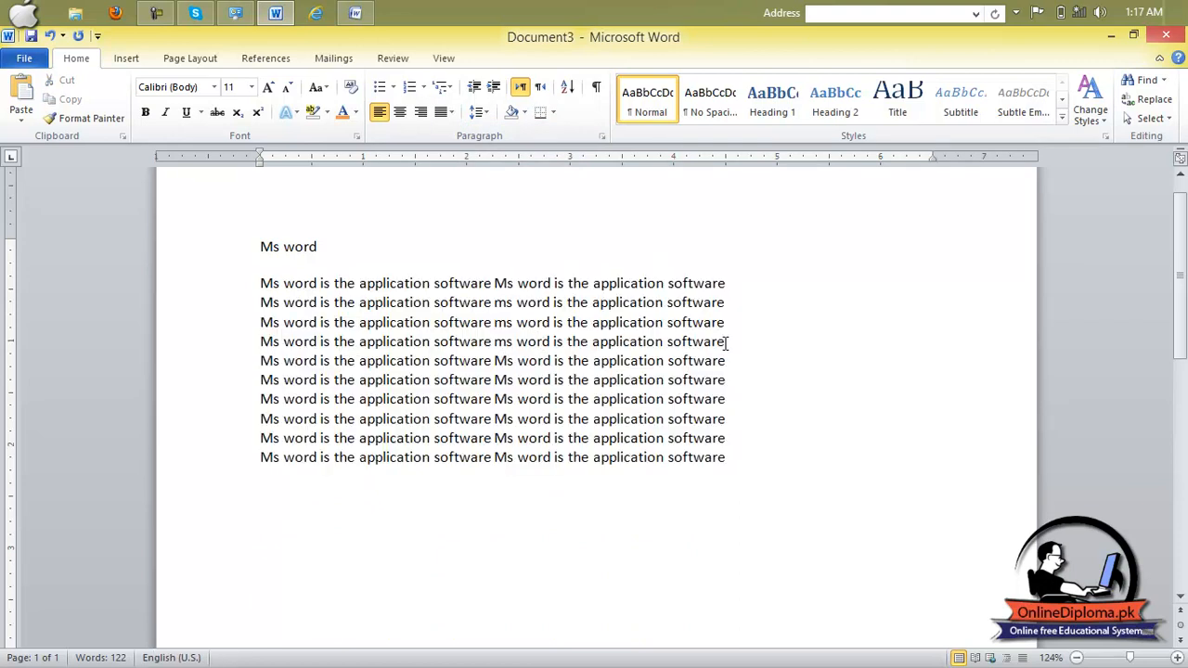
# Try decreasing the indent of the first four body lines, then increase their indent by five levels
pyautogui.moveTo(732, 340); pyautogui.dragTo(258, 283)
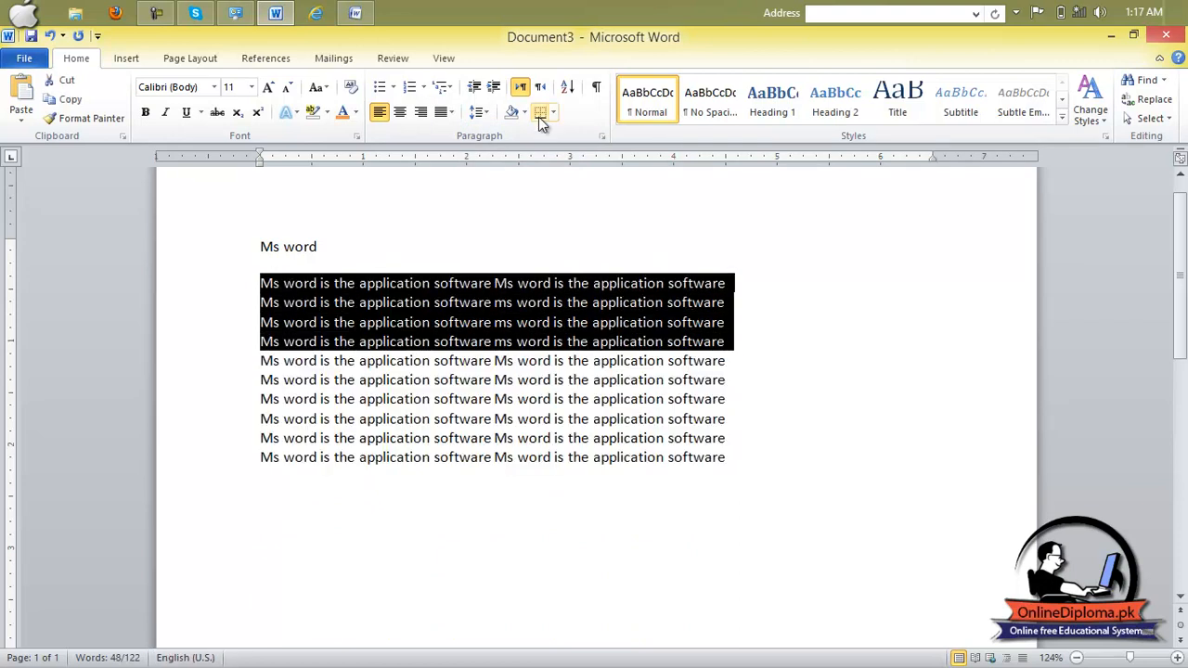
pyautogui.click(475, 88)
pyautogui.click(475, 88)
pyautogui.click(476, 88)
pyautogui.click(493, 88)
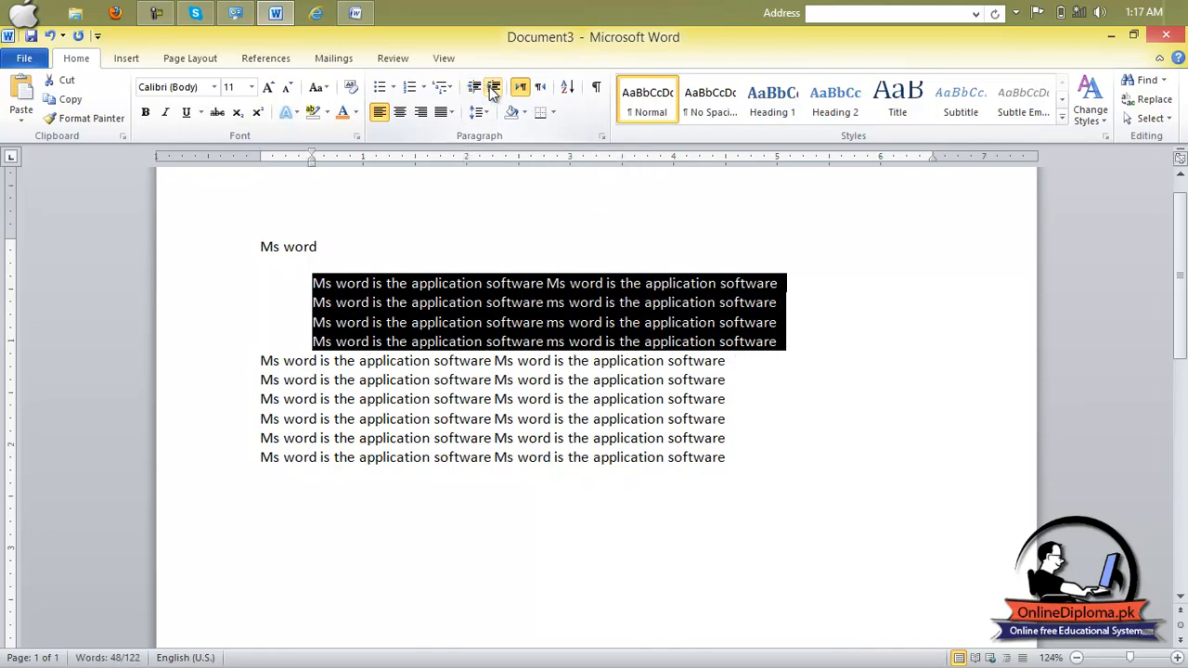
pyautogui.click(493, 89)
pyautogui.click(493, 89)
pyautogui.click(492, 88)
pyautogui.click(493, 88)
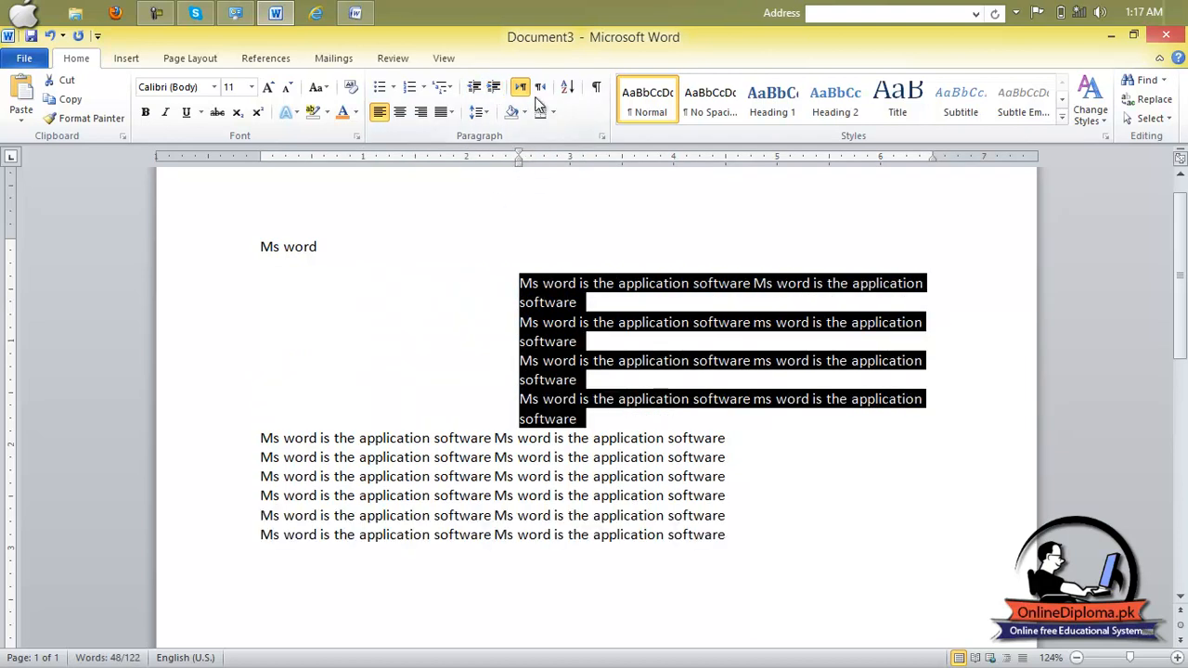
# Decrease the indent of the four selected lines by five levels, back to the page margin
pyautogui.click(475, 87)
pyautogui.click(474, 87)
pyautogui.click(475, 87)
pyautogui.click(474, 88)
pyautogui.click(474, 88)
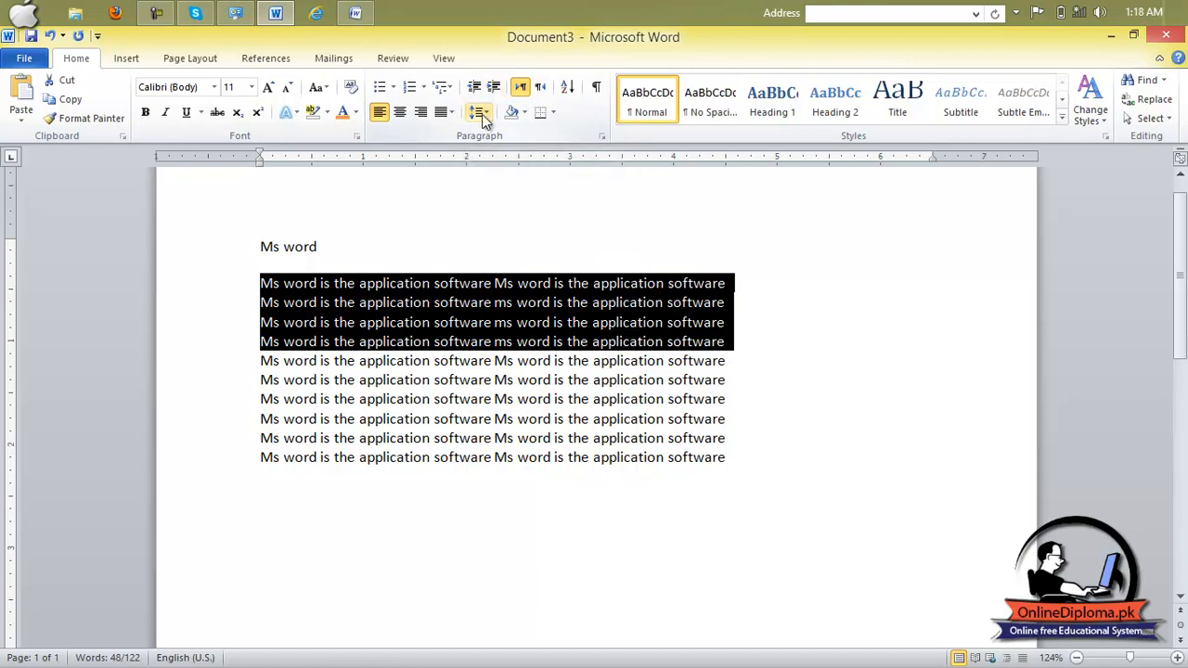
pyautogui.click(682, 272)
# Apply orange theme-colour shading to the text of the first line below the heading
pyautogui.moveTo(735, 283); pyautogui.dragTo(266, 284)
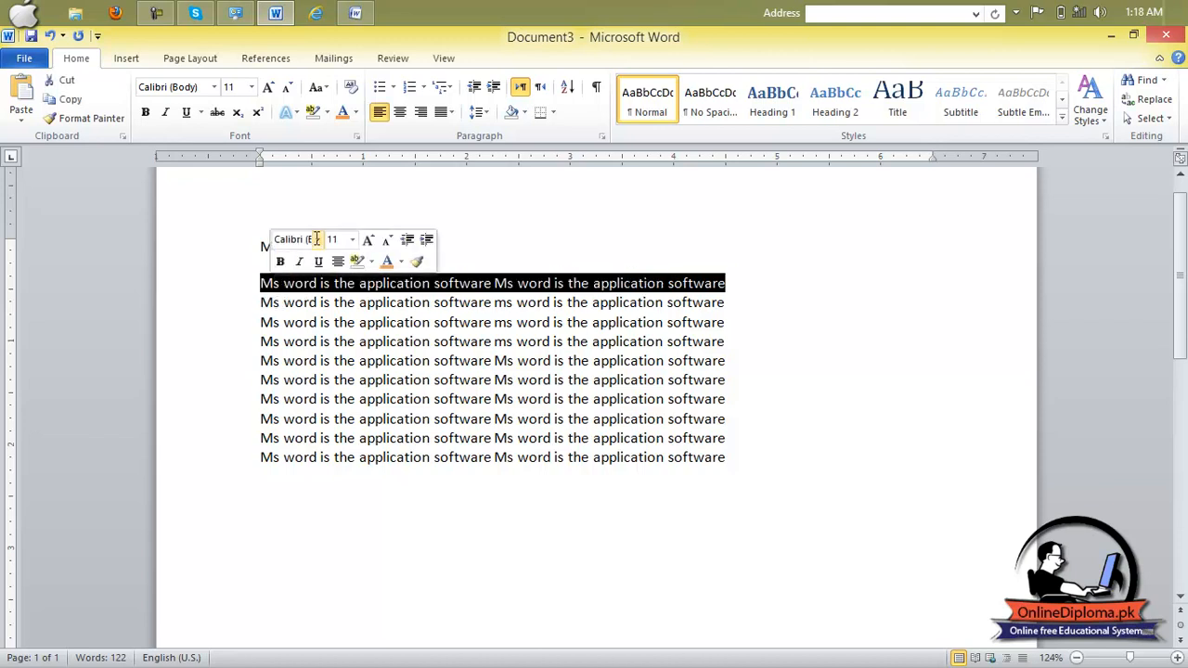
pyautogui.click(524, 114)
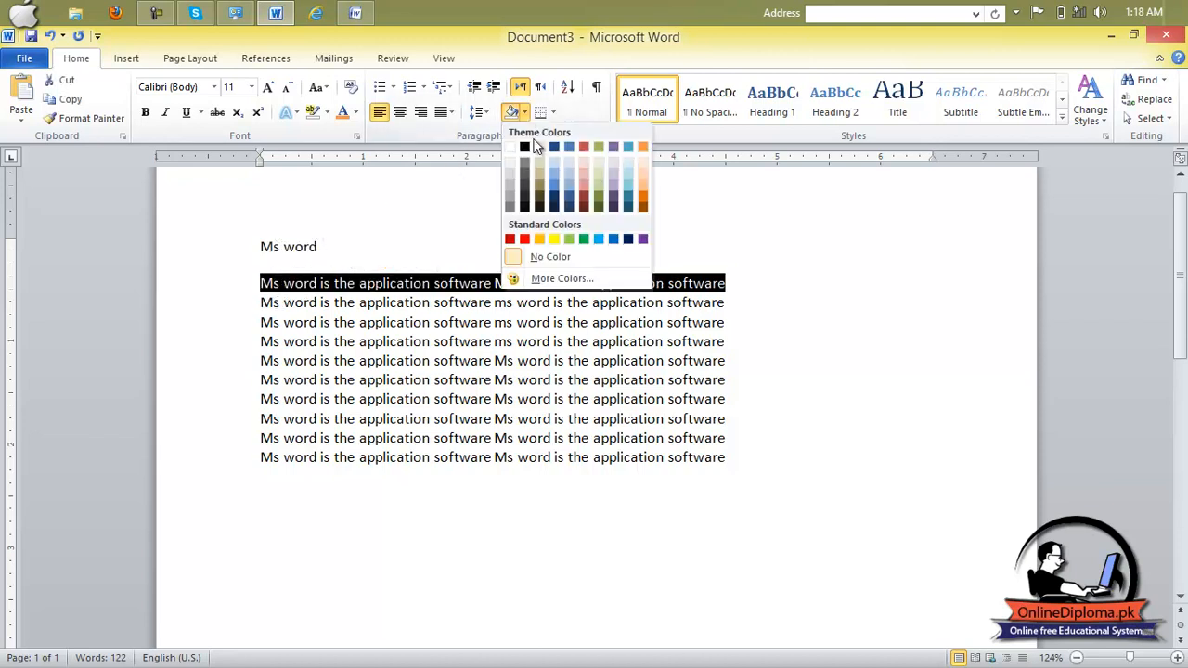
pyautogui.click(640, 146)
pyautogui.click(734, 283)
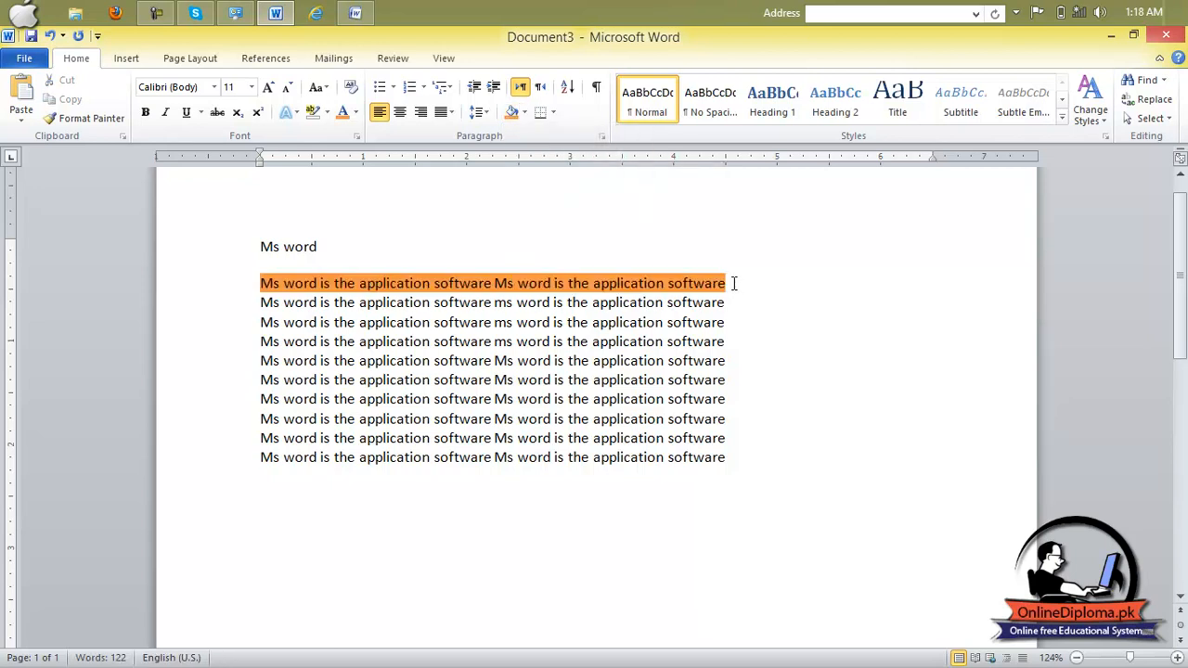
# Apply All Borders around the orange-shaded first body line
pyautogui.moveTo(732, 283)
pyautogui.mouseDown()
pyautogui.moveTo(531, 259)
pyautogui.moveTo(262, 281)
pyautogui.mouseUp()
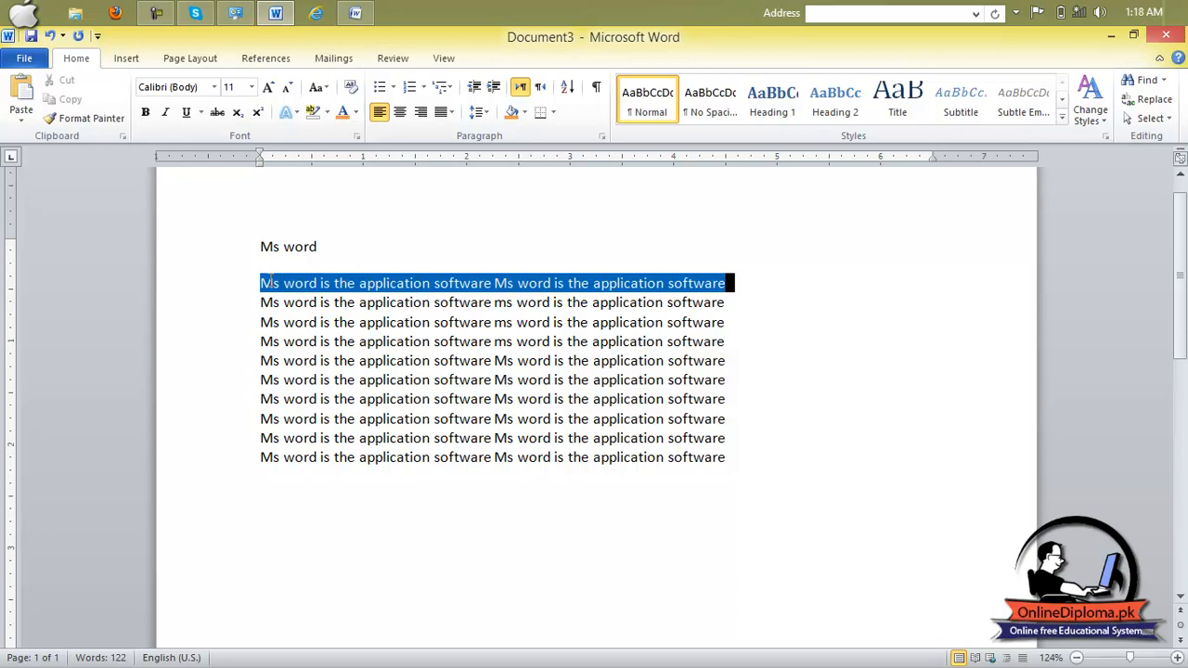
pyautogui.click(552, 112)
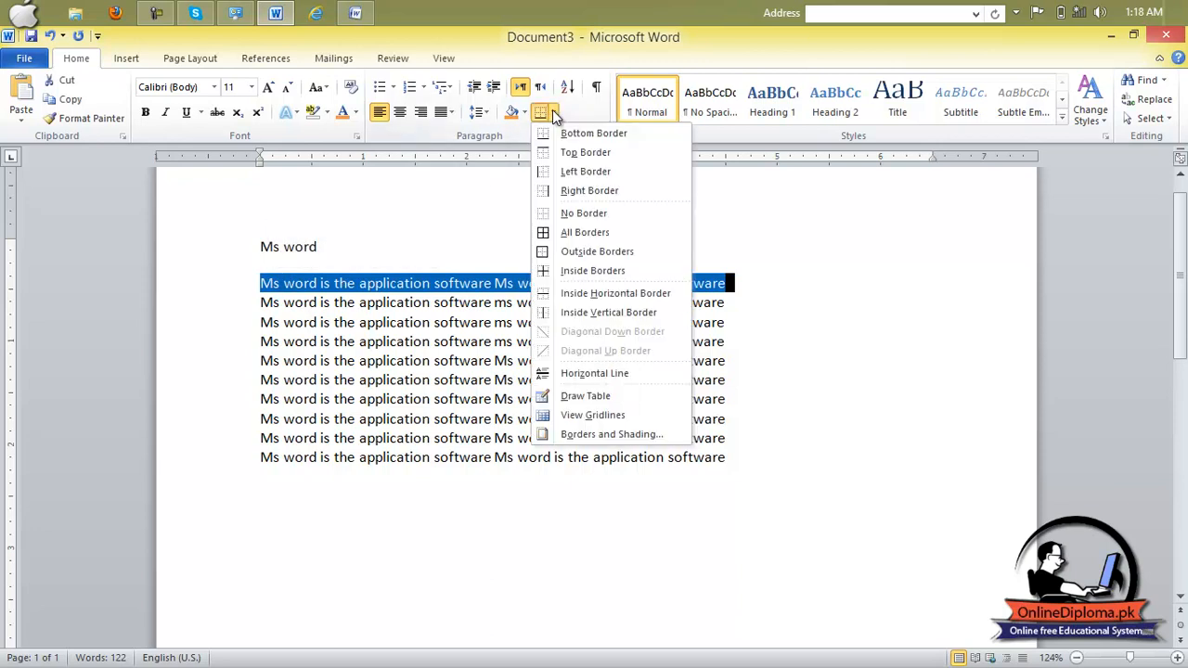
pyautogui.click(585, 232)
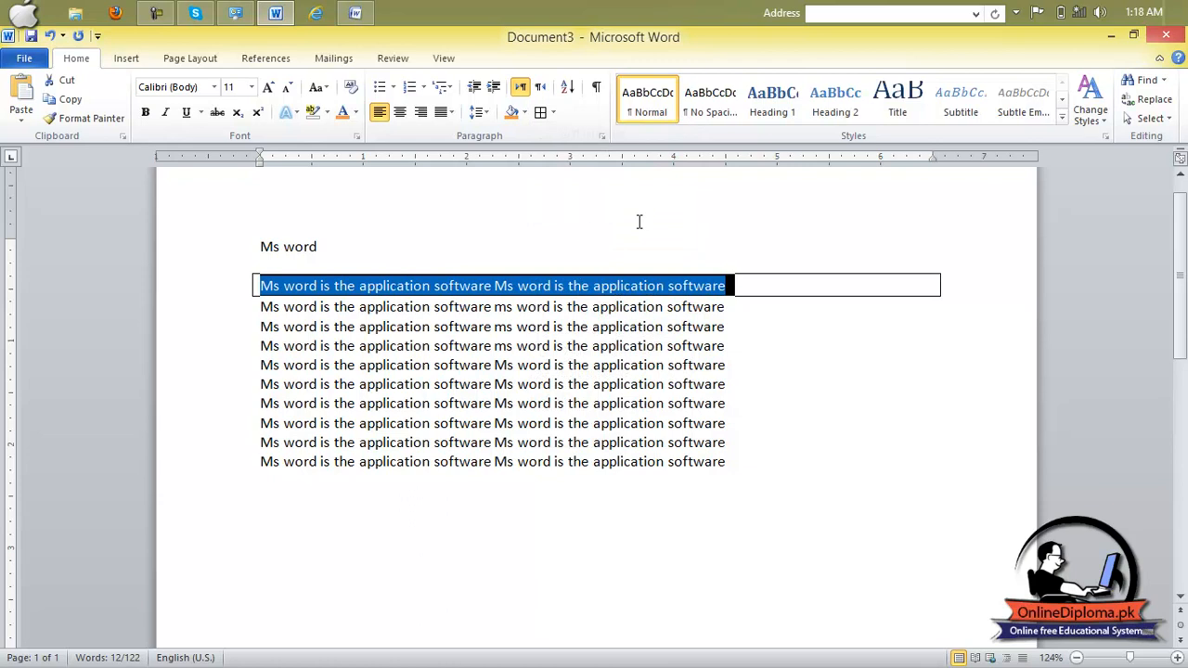
pyautogui.moveTo(769, 306); pyautogui.dragTo(767, 295)
pyautogui.click(762, 283)
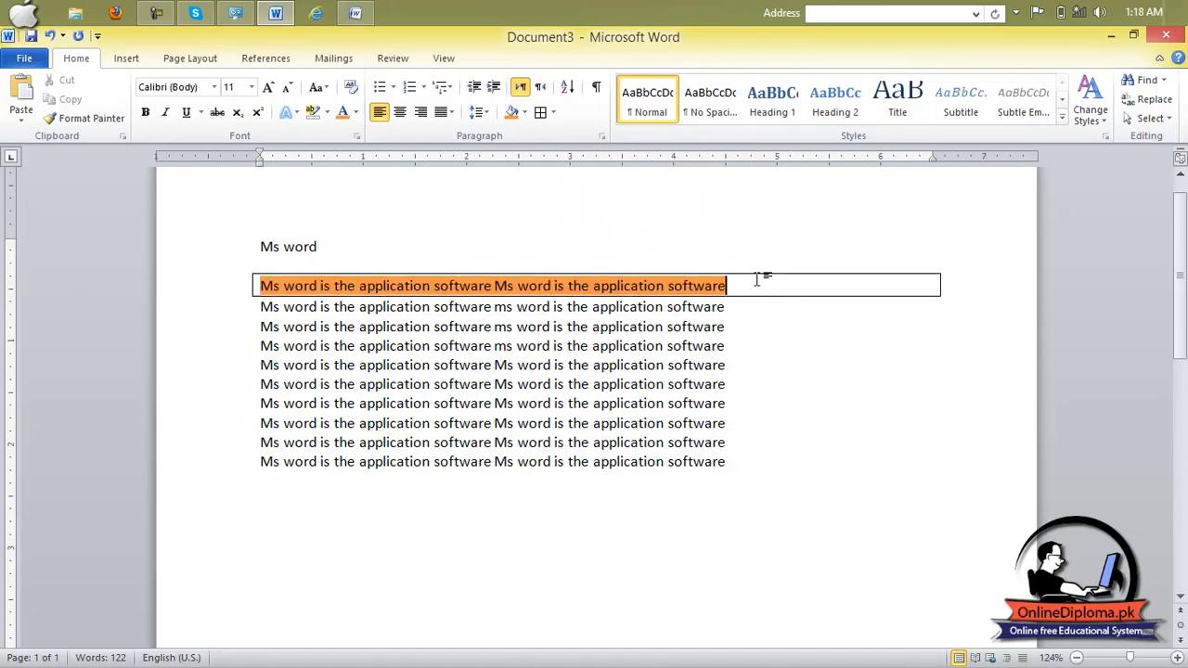
# Shade the bordered paragraph with a light red theme colour
pyautogui.click(525, 112)
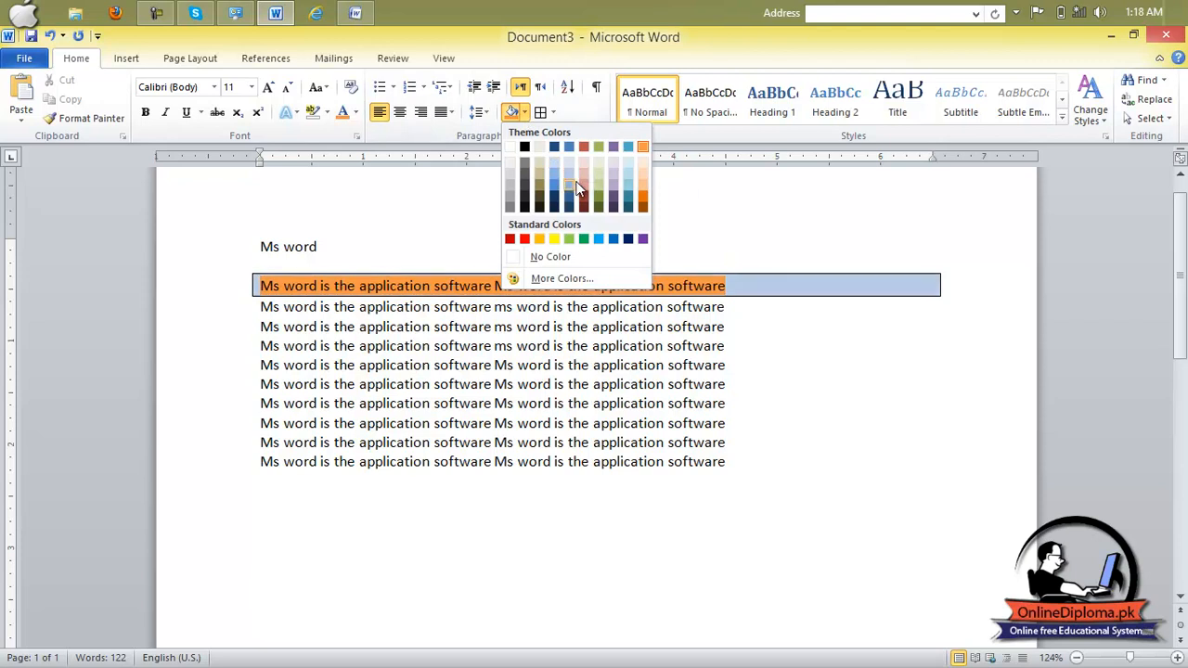
pyautogui.click(581, 186)
pyautogui.click(796, 322)
# Select the bordered line and set its shading to No Color
pyautogui.moveTo(741, 290)
pyautogui.mouseDown()
pyautogui.moveTo(360, 288)
pyautogui.moveTo(265, 307)
pyautogui.moveTo(256, 288)
pyautogui.mouseUp()
pyautogui.click(524, 113)
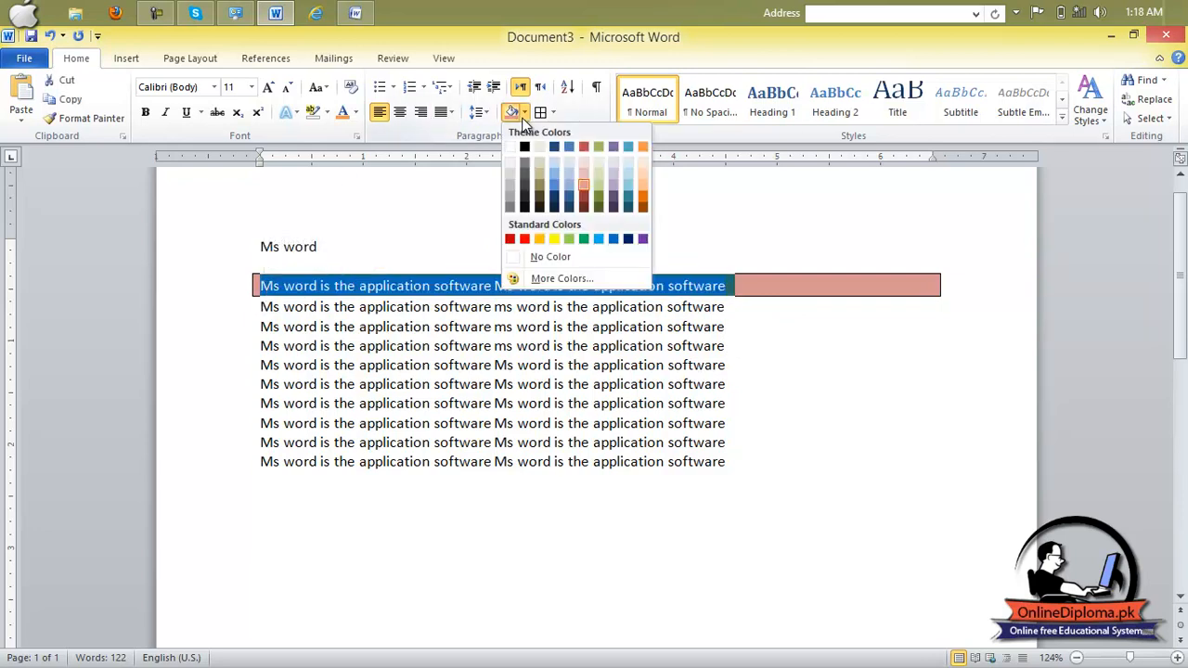
pyautogui.click(557, 257)
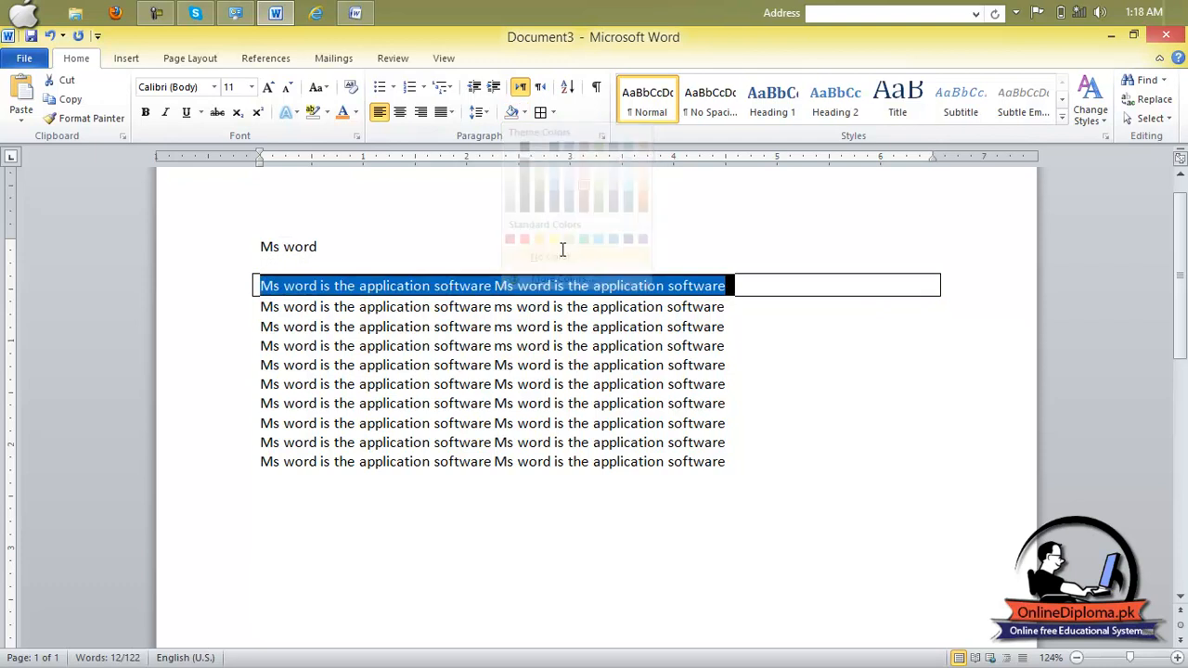
pyautogui.click(748, 317)
# Try to clear the orange shading from the bordered line's text by setting No Color
pyautogui.moveTo(728, 284)
pyautogui.mouseDown()
pyautogui.moveTo(362, 286)
pyautogui.moveTo(280, 269)
pyautogui.moveTo(261, 285)
pyautogui.mouseUp()
pyautogui.click(526, 112)
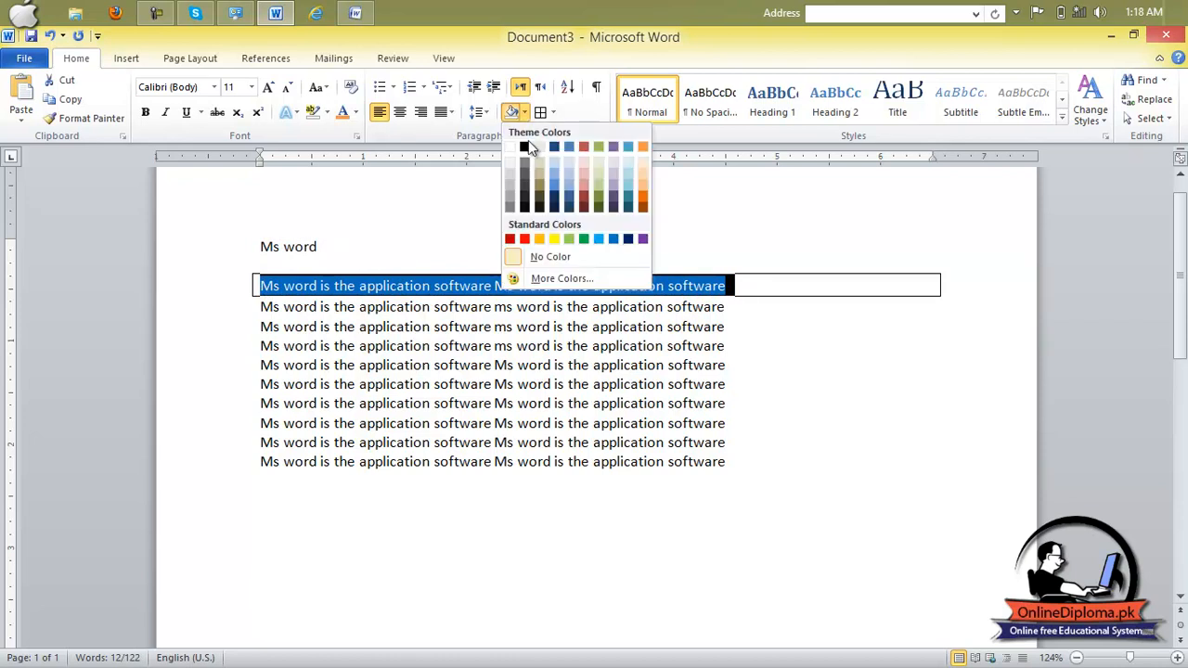
pyautogui.click(544, 256)
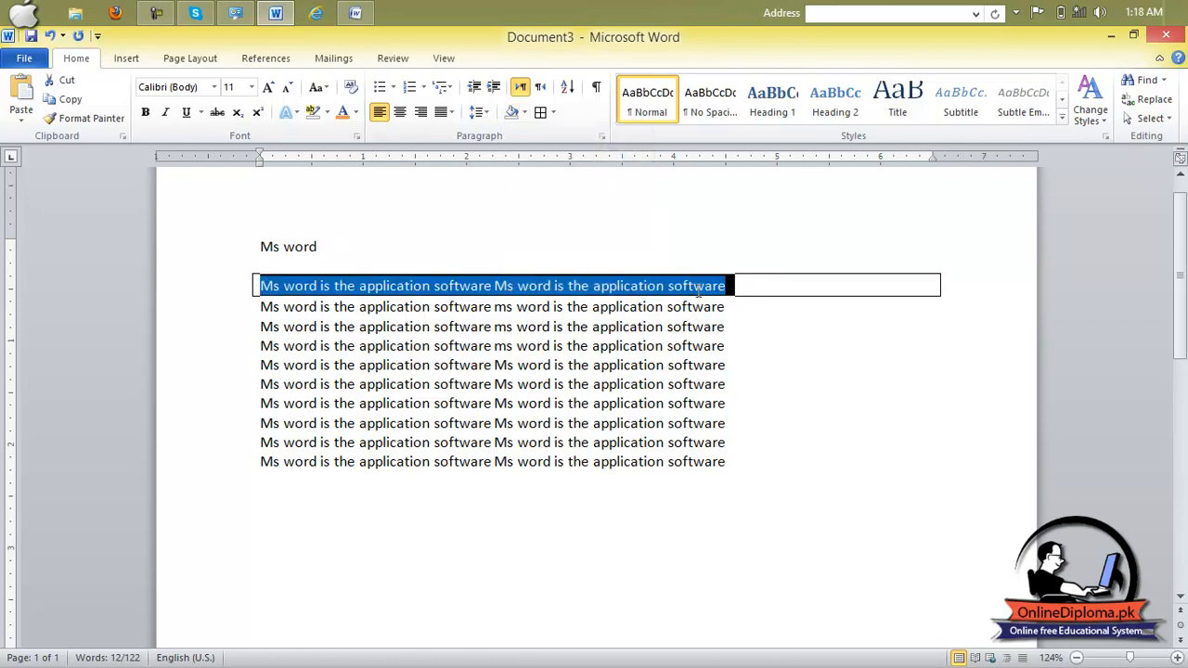
# Try to clear the orange background by setting the bordered line's text highlight to No Color
pyautogui.click(328, 113)
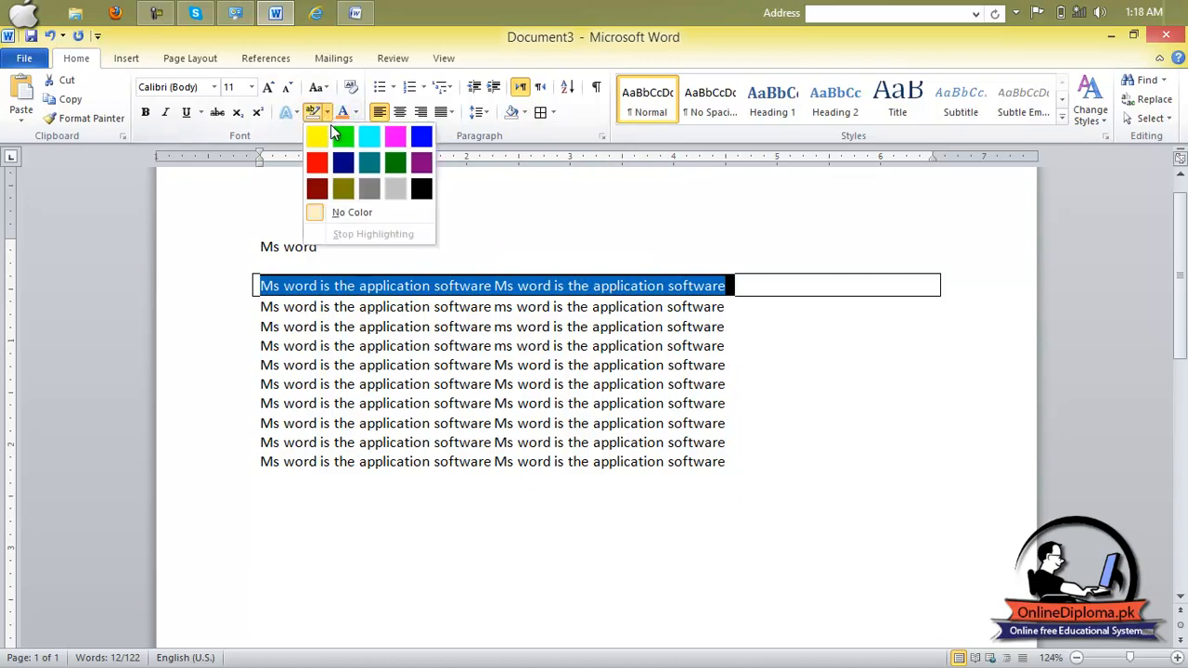
pyautogui.click(348, 213)
pyautogui.click(742, 360)
pyautogui.click(735, 286)
# Reselect the whole bordered line and try setting its shading to No Color again
pyautogui.moveTo(847, 284); pyautogui.dragTo(277, 281)
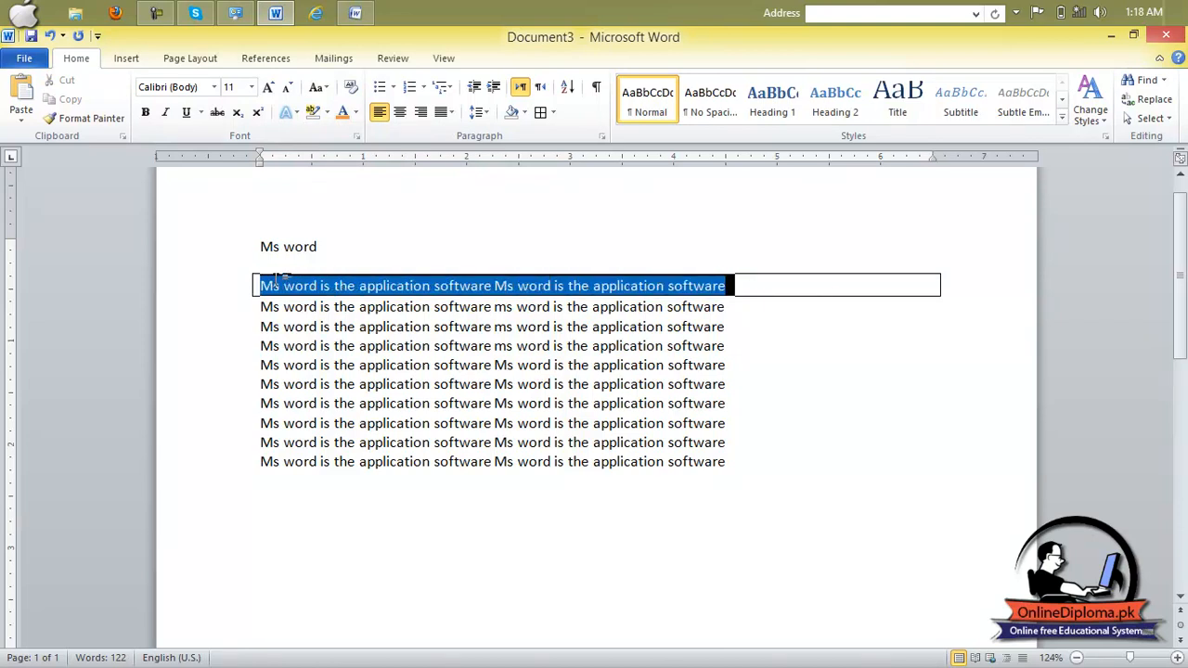
pyautogui.click(524, 112)
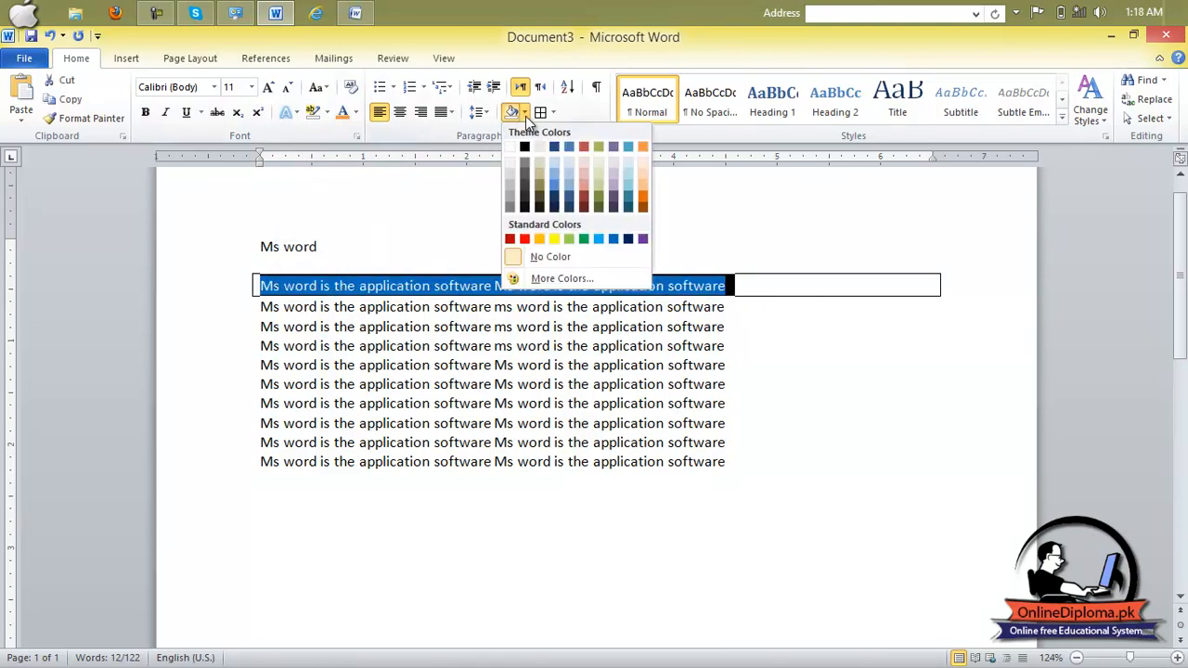
pyautogui.click(555, 259)
pyautogui.click(747, 296)
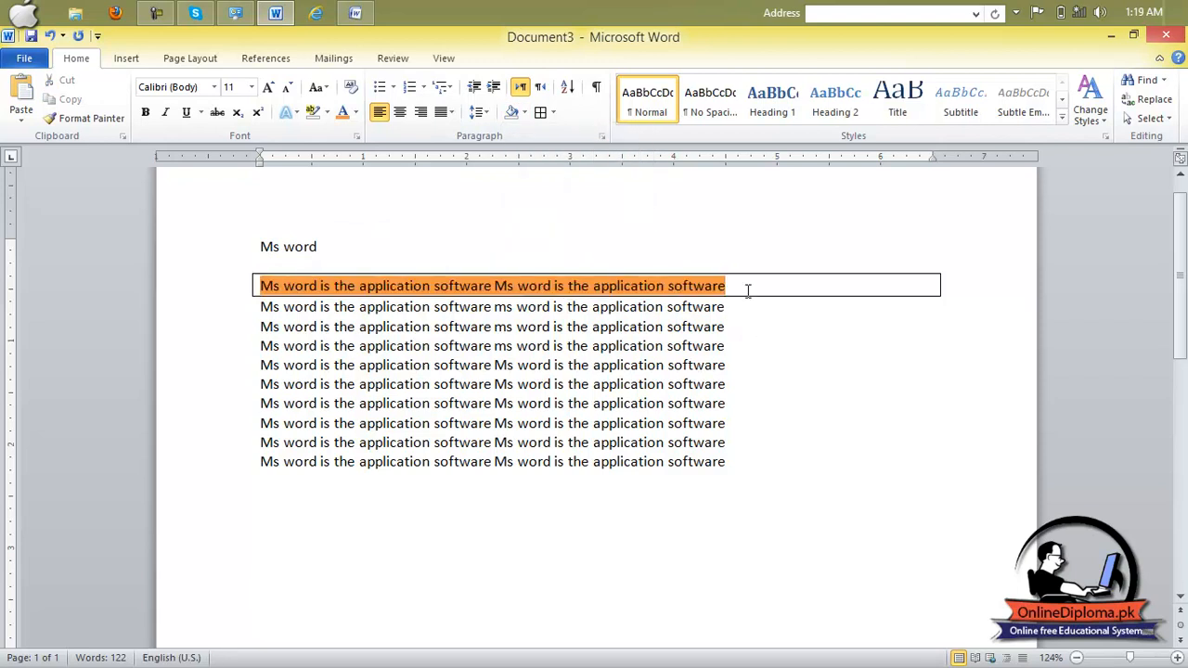
# Undo the recent shading, highlight and border changes on the first line below the heading
pyautogui.hotkey('ctrl', 'z')
pyautogui.hotkey('ctrl', 'z')
pyautogui.hotkey('ctrl', 'z')
pyautogui.hotkey('ctrl', 'z')
pyautogui.hotkey('ctrl', 'z')
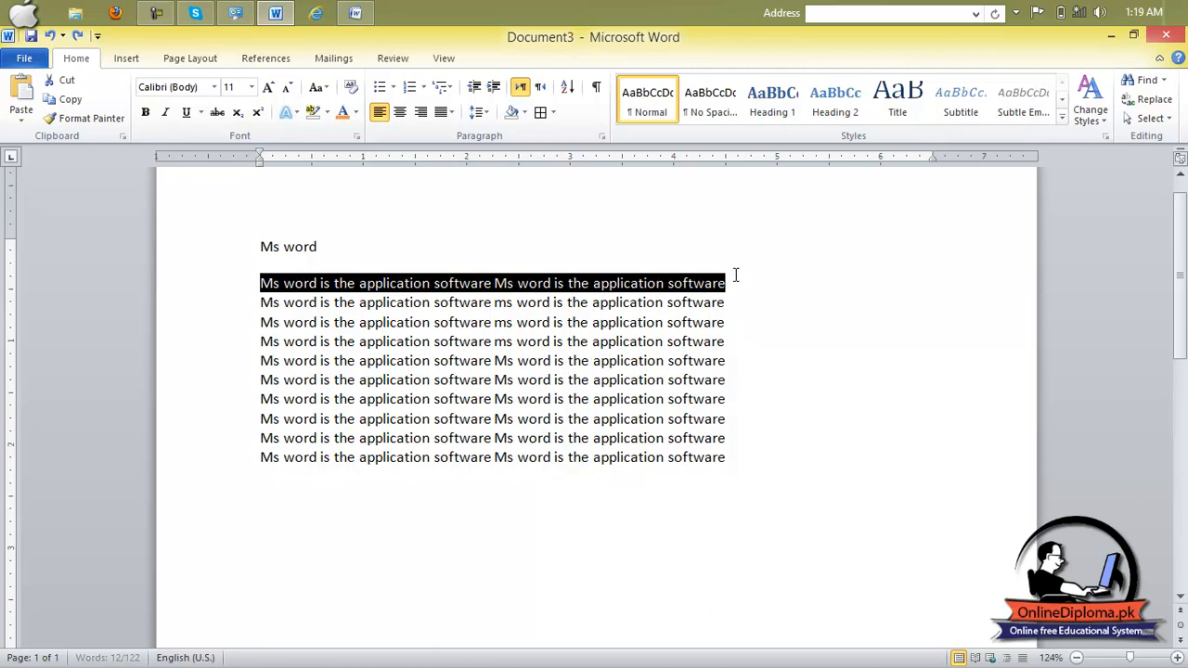
# Select the first line below the "Ms word" heading and apply All Borders to it
pyautogui.click(742, 282)
pyautogui.moveTo(734, 282); pyautogui.dragTo(401, 261)
pyautogui.moveTo(315, 266); pyautogui.dragTo(261, 281)
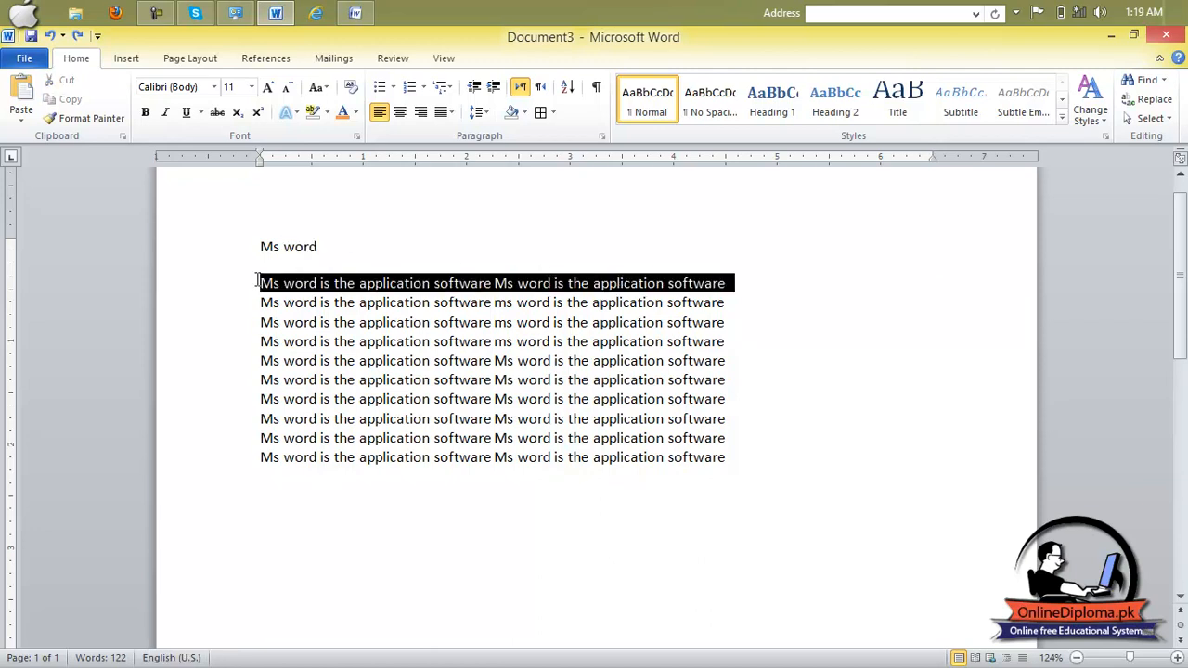
pyautogui.click(552, 113)
pyautogui.click(566, 231)
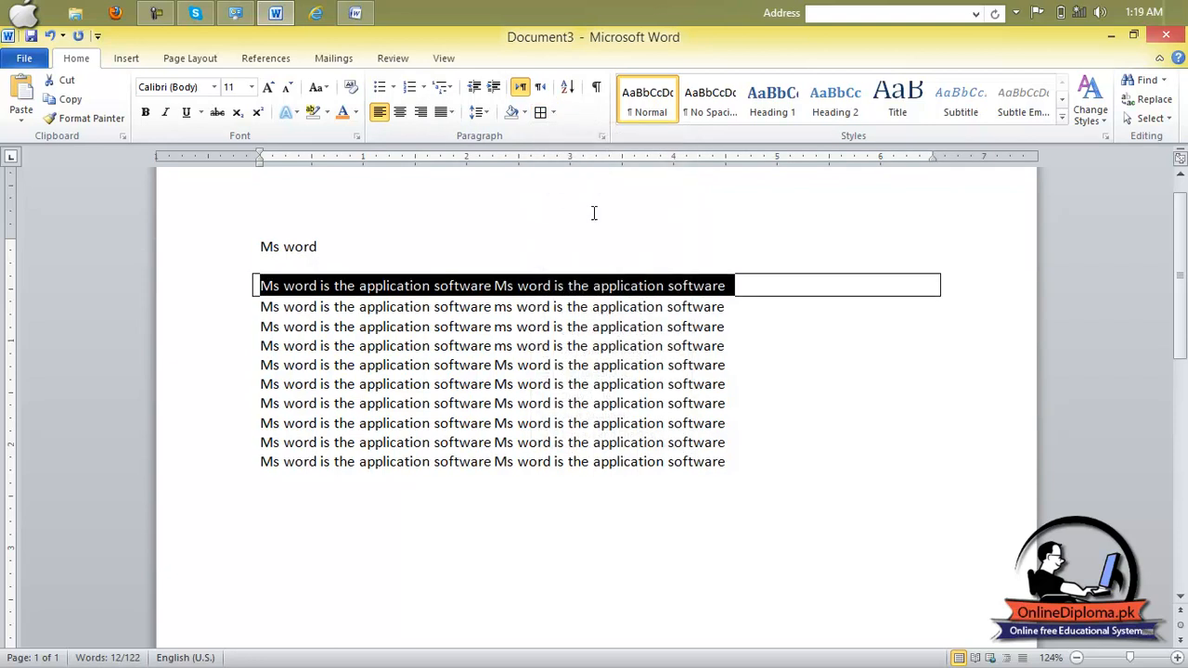
# Shade the bordered line with a light blue theme colour
pyautogui.click(524, 112)
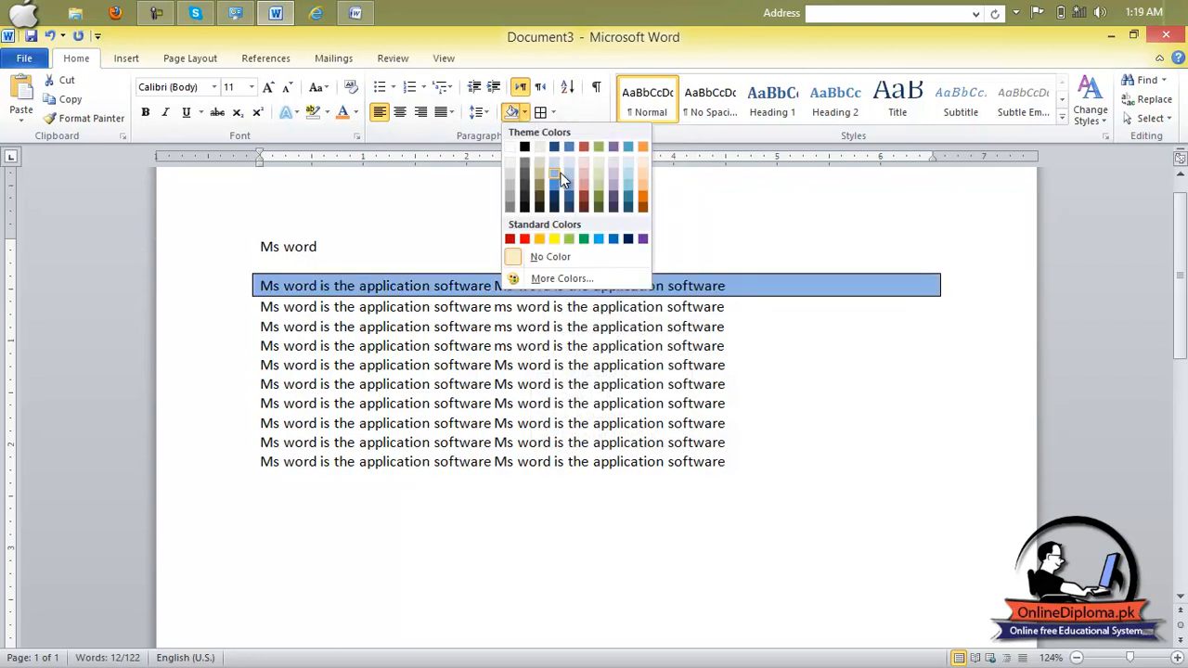
pyautogui.click(560, 173)
pyautogui.click(819, 380)
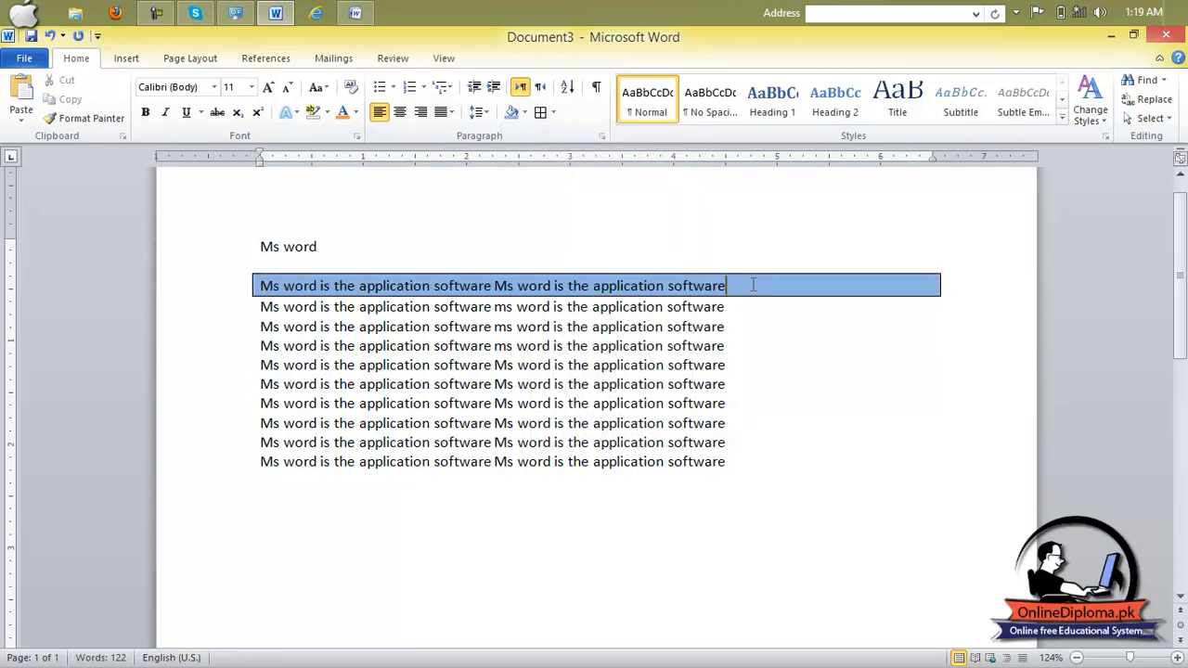
# Set the bordered line's shading to No Color and remove its borders with No Border
pyautogui.click(525, 112)
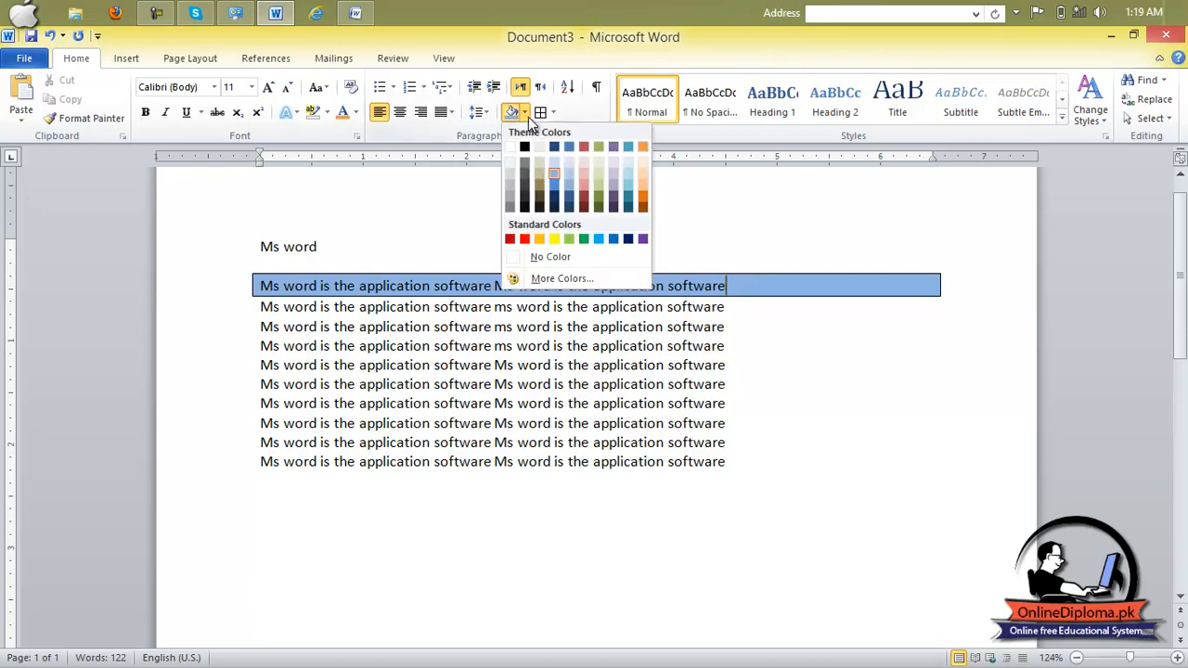
pyautogui.click(553, 258)
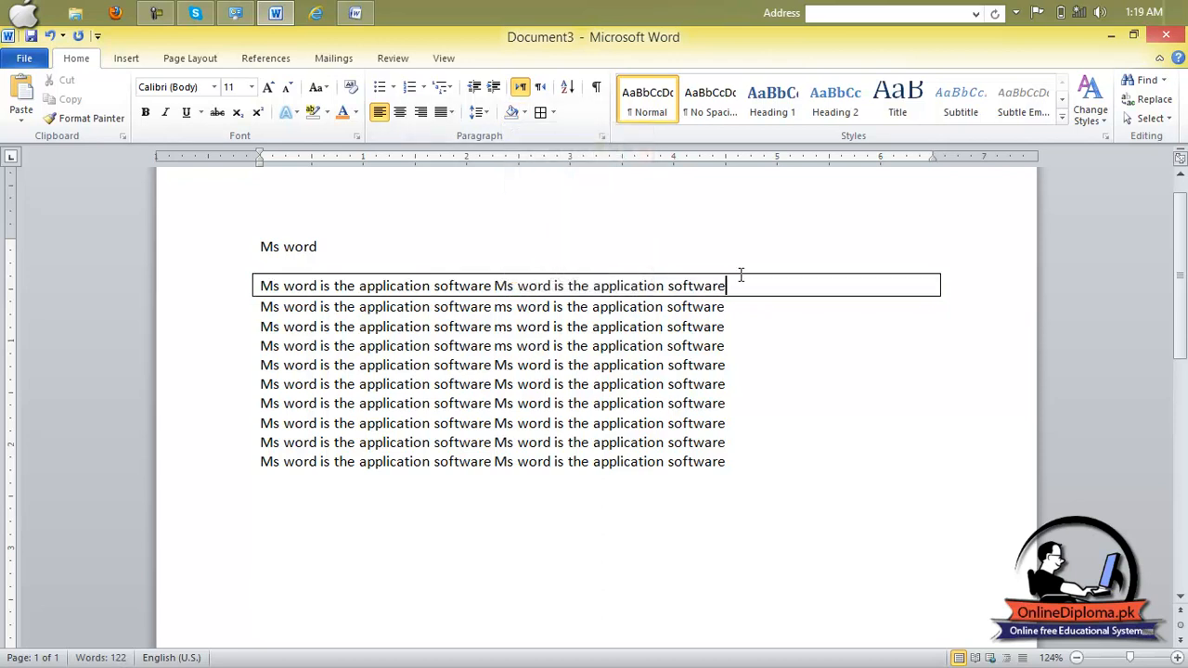
pyautogui.click(553, 112)
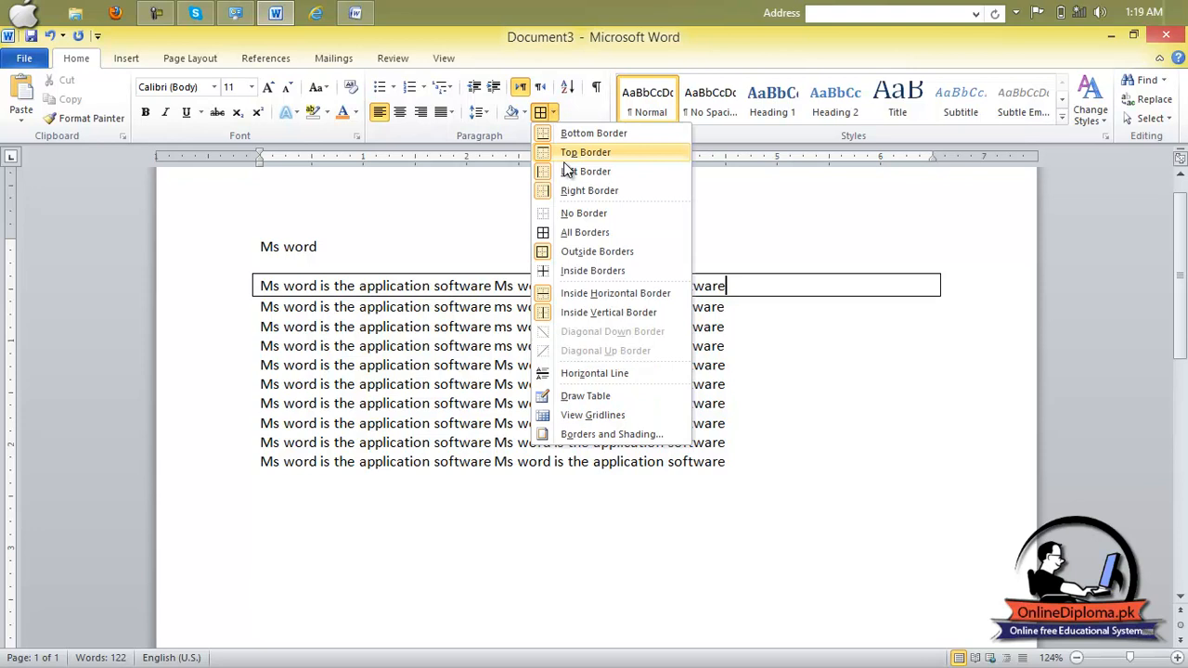
pyautogui.click(581, 214)
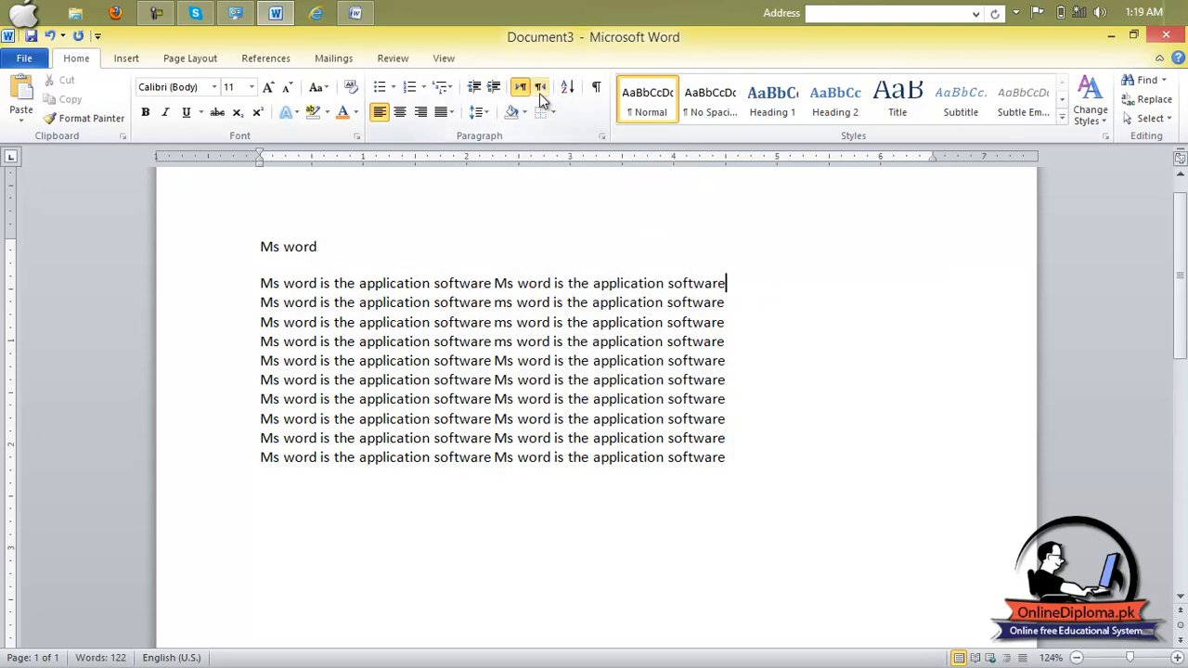
# Add a line of filler text, "hfghshsdhsdhdhsdh", in the empty space below the paragraphs
pyautogui.click(762, 516)
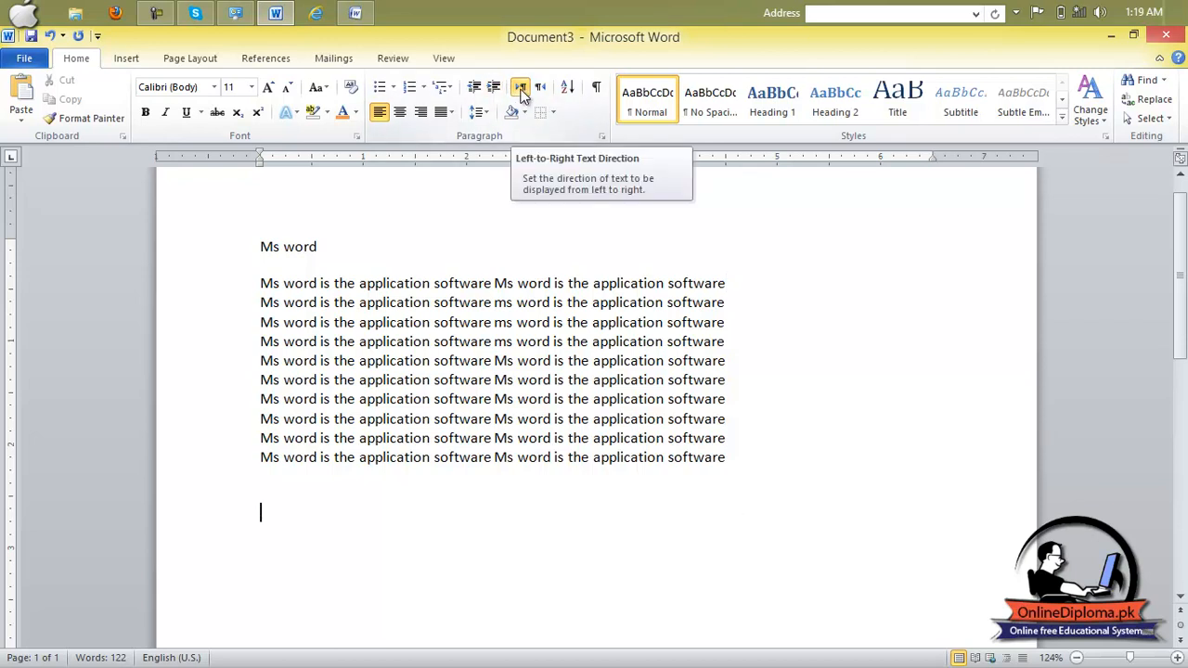
pyautogui.write('hfg')
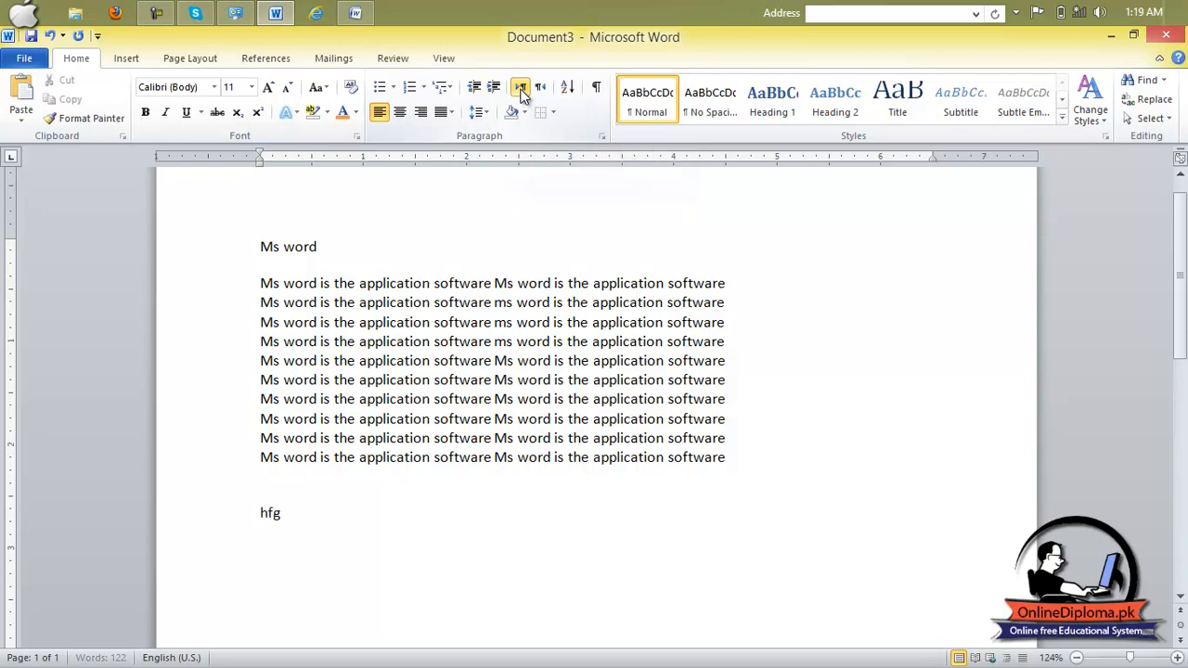
pyautogui.write('hshsdhsdhdhsdh')
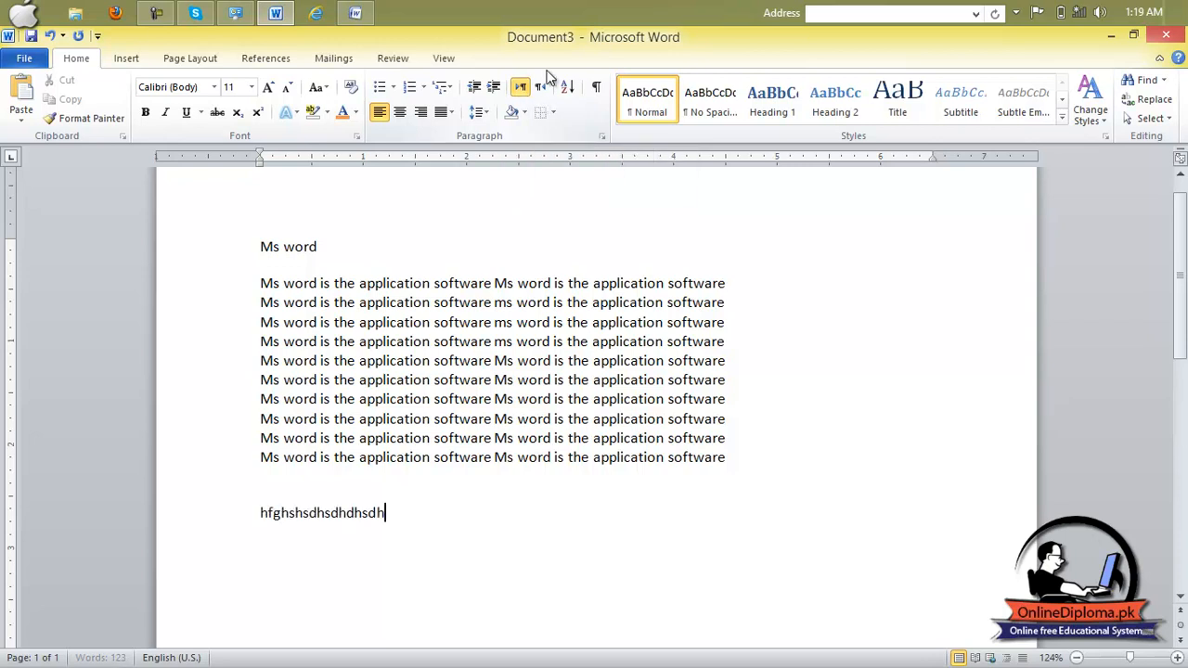
# Set the filler line to right-to-left text direction and extend it with more random letters
pyautogui.click(543, 89)
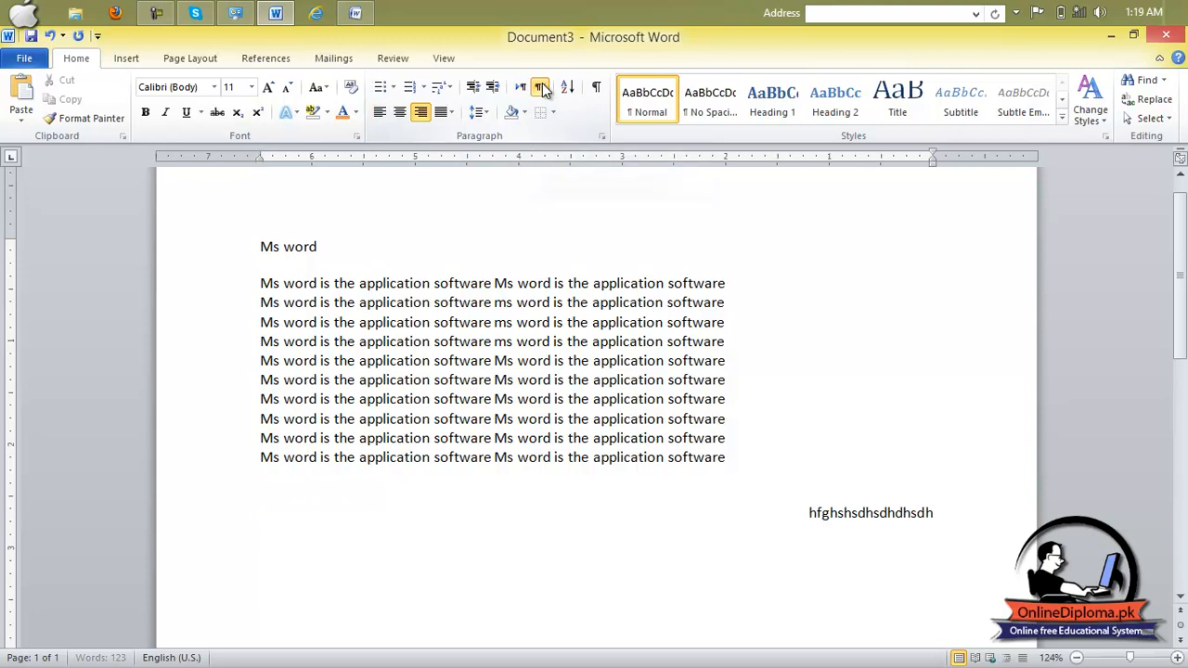
pyautogui.write('hsdhhshshdgsdfgsfsdf')
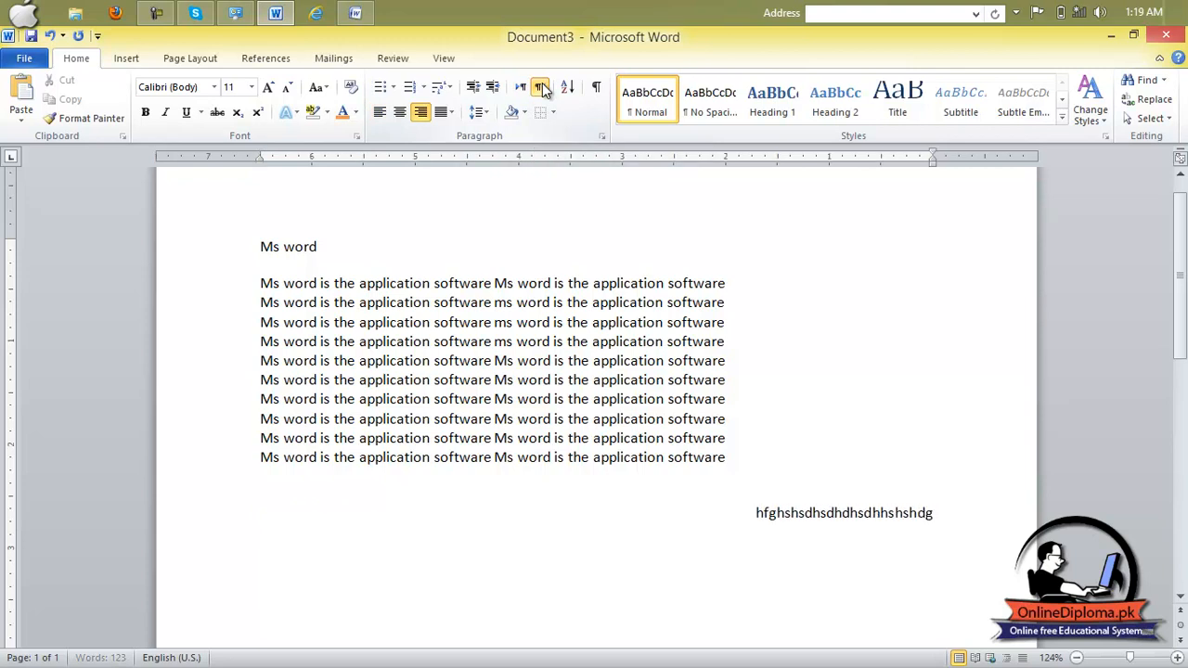
pyautogui.write('sdfsfddsfds')
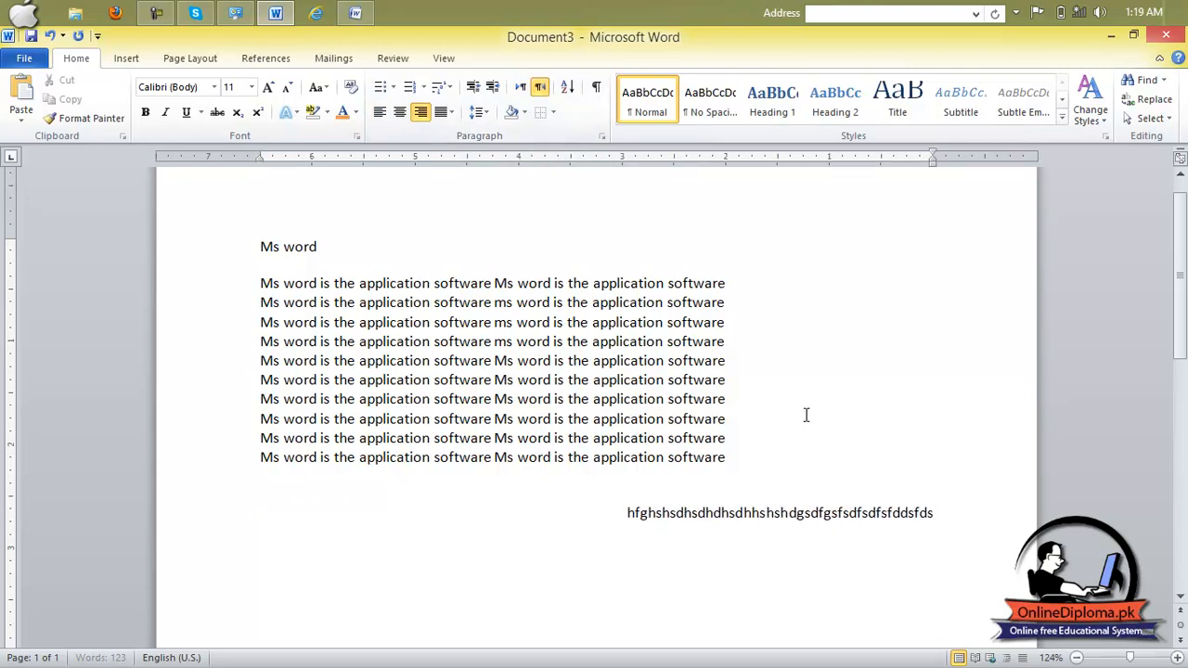
pyautogui.write('gfdgdfgdgdfgdg')
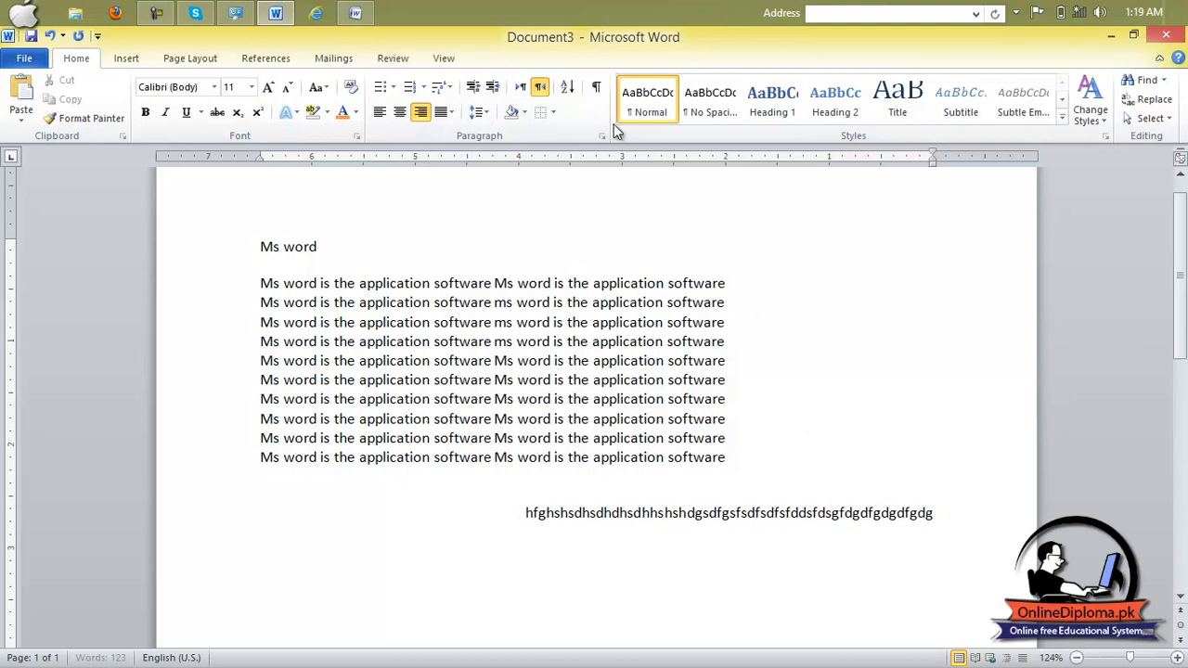
# Restore the filler line's left-to-right text direction, then delete the whole line
pyautogui.click(525, 93)
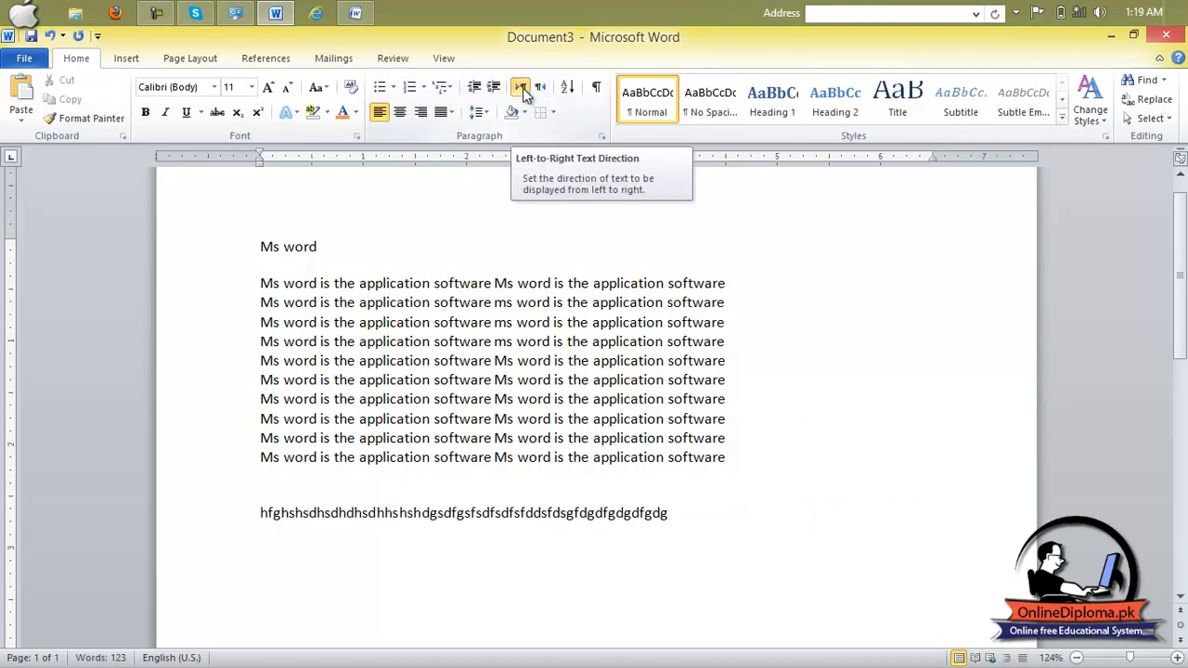
pyautogui.click(362, 15)
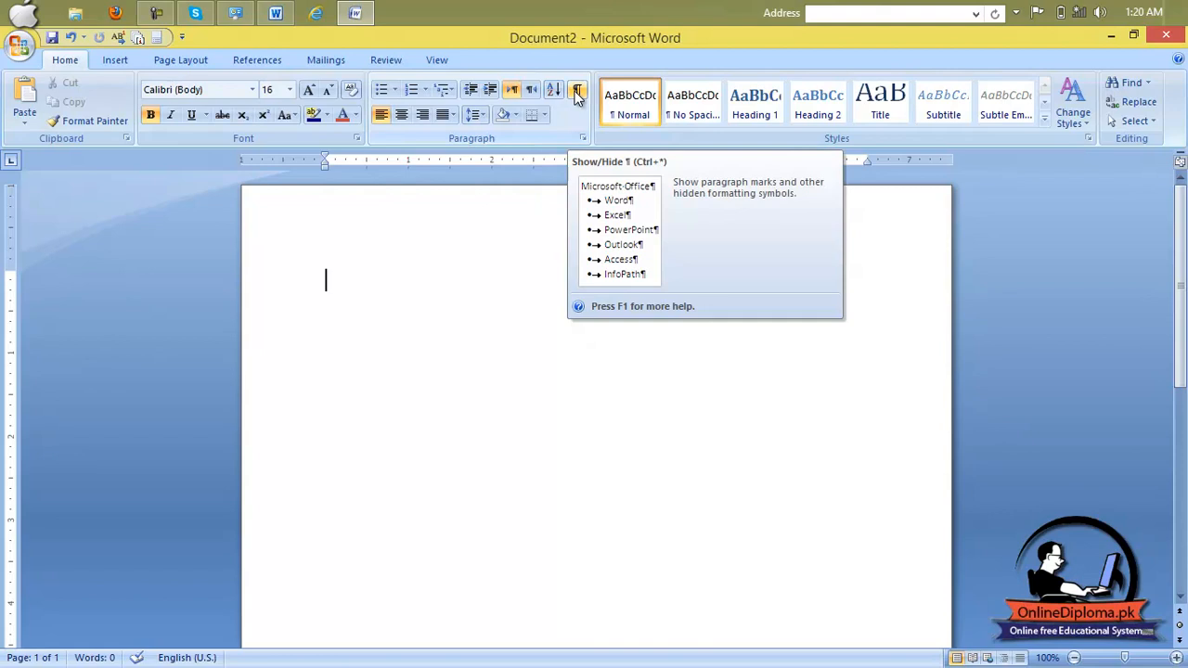
pyautogui.click(283, 14)
pyautogui.moveTo(694, 512); pyautogui.dragTo(210, 514)
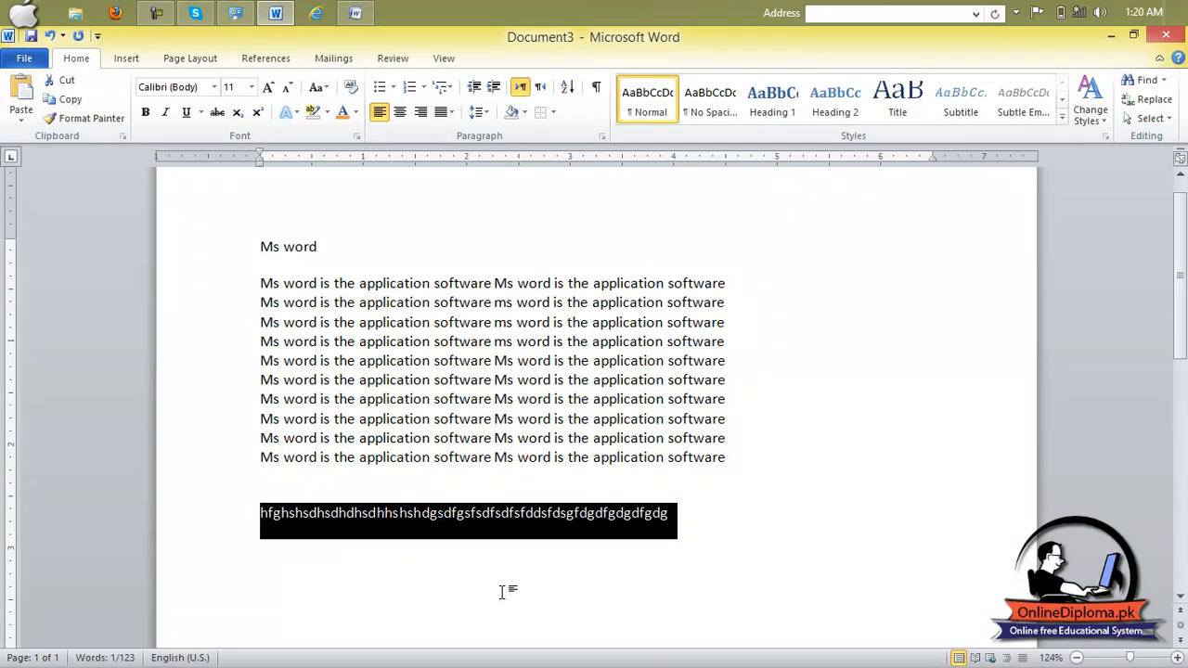
pyautogui.press('Delete')
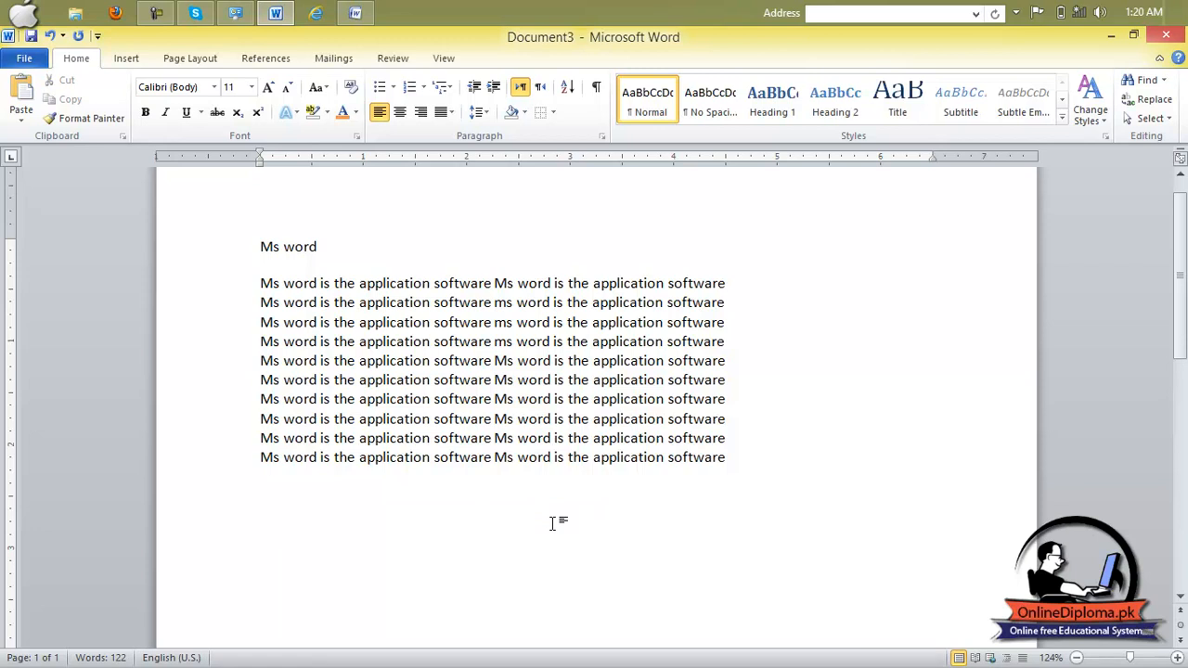
# Create a single-cell table below the paragraphs by autoformatting a plus sign, a tab and another plus sign
pyautogui.write('+')
pyautogui.press('Tab')
pyautogui.write('+')
pyautogui.press('Return')
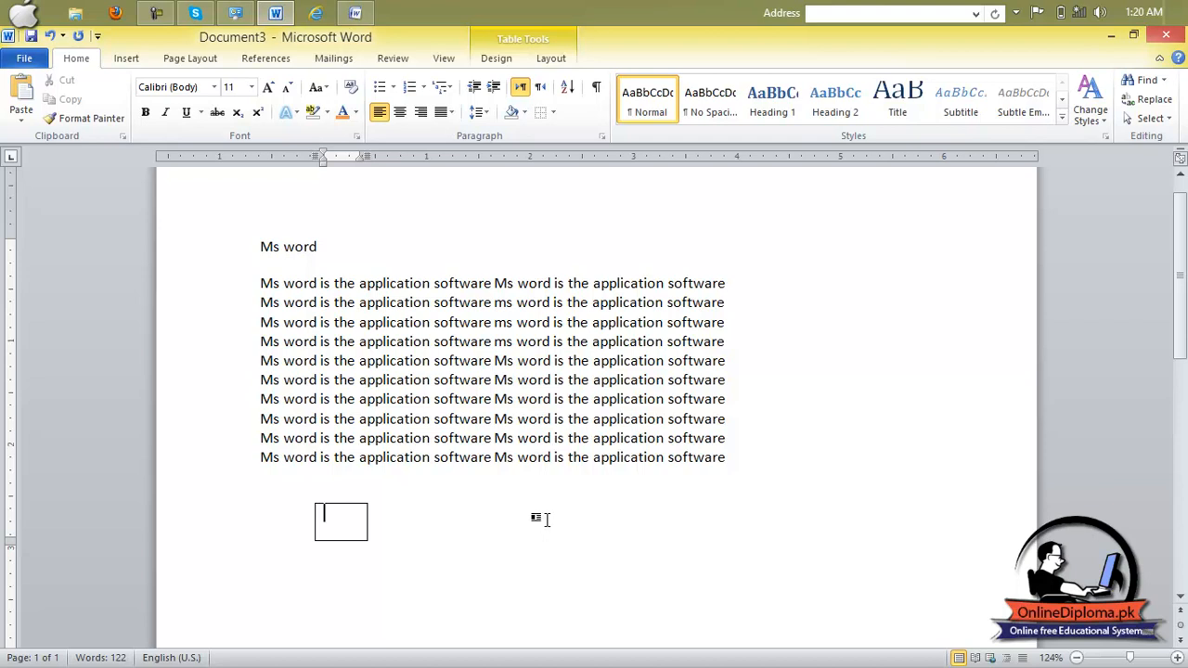
# Fill the table's single column row by row with 8, 5, 7, 9, 6, 2, 3, 1, 0, 10, 4 and 9
pyautogui.write('8')
pyautogui.press('Tab')
pyautogui.write('5')
pyautogui.press('Tab')
pyautogui.write('7')
pyautogui.press('Tab')
pyautogui.write('9')
pyautogui.press('Tab')
pyautogui.write('6')
pyautogui.press('Tab')
pyautogui.write('2')
pyautogui.press('Tab')
pyautogui.write('3')
pyautogui.press('Tab')
pyautogui.write('1')
pyautogui.press('Tab')
pyautogui.write('0')
pyautogui.press('Tab')
pyautogui.write('10')
pyautogui.press('Tab')
pyautogui.write('4')
pyautogui.press('Tab')
pyautogui.write('9')
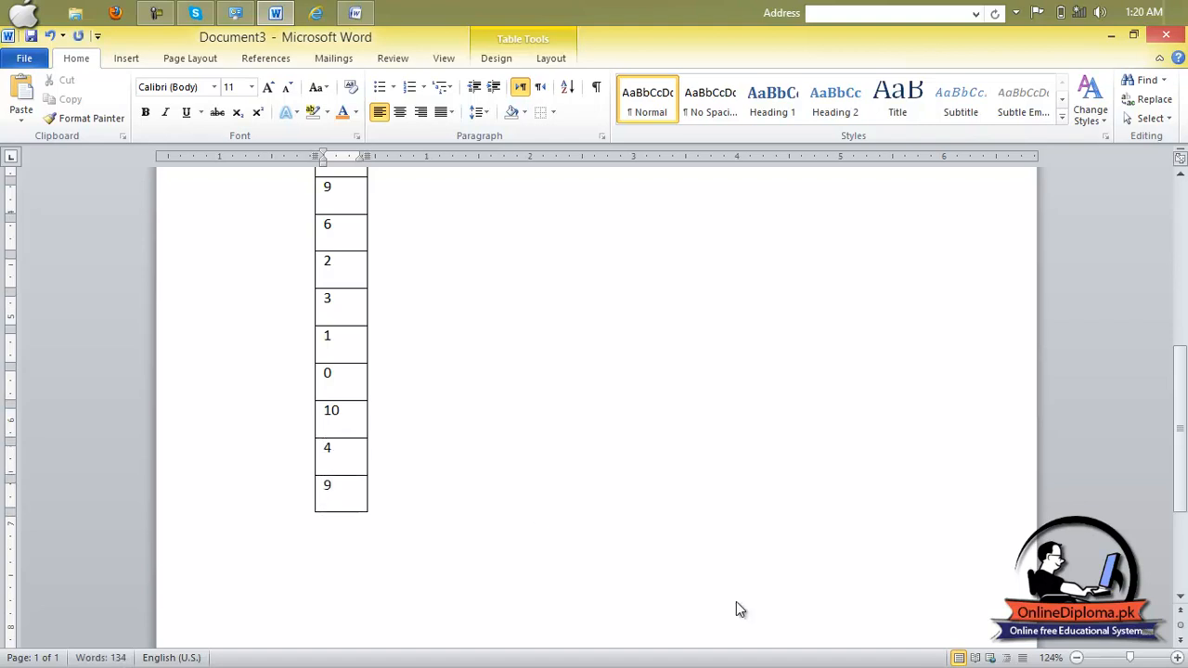
# Select all the table's cells and sort Column 1 as numbers in ascending order with no header row
pyautogui.scroll(1, 566, 306)
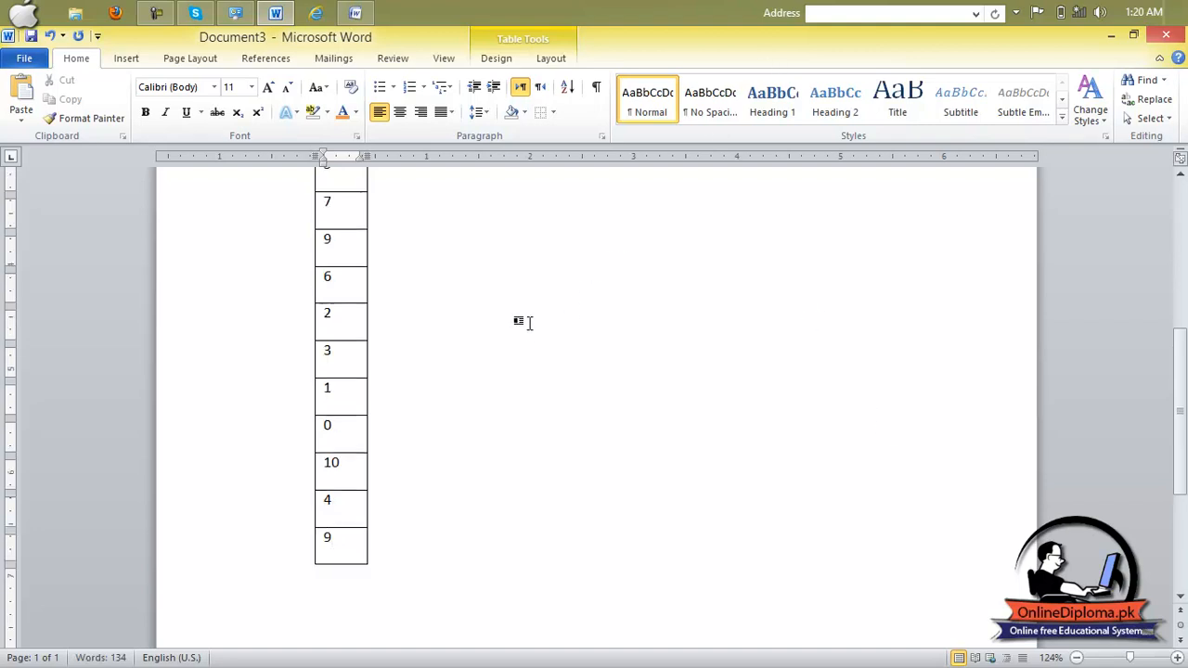
pyautogui.moveTo(345, 540); pyautogui.dragTo(298, 362)
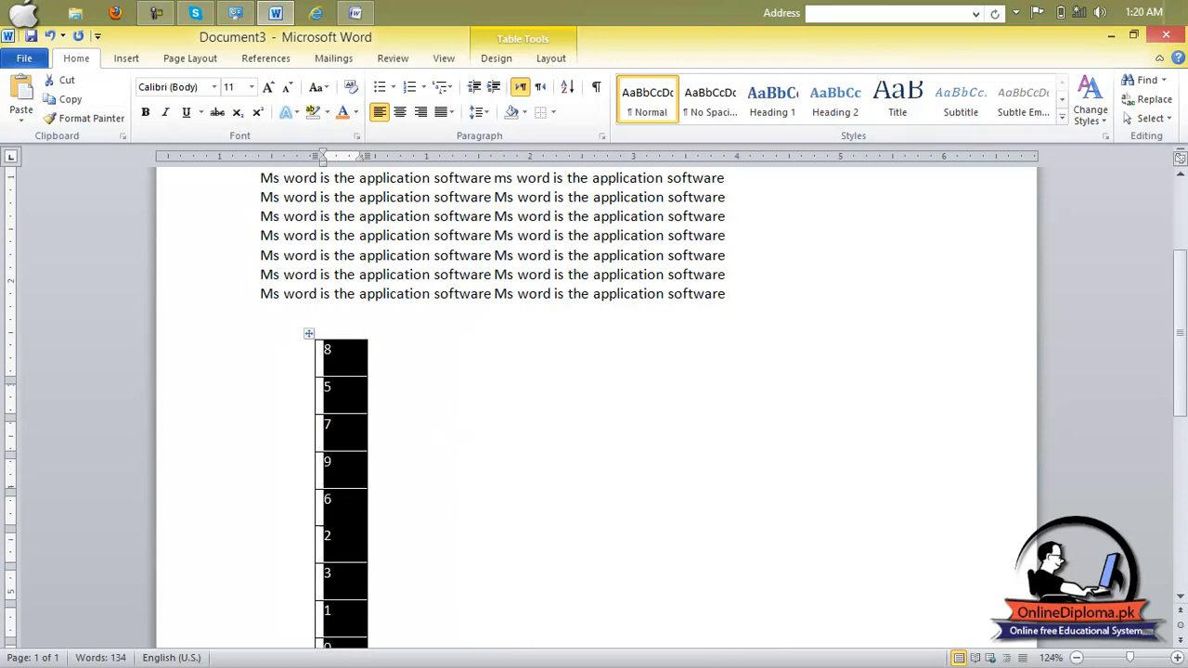
pyautogui.click(567, 89)
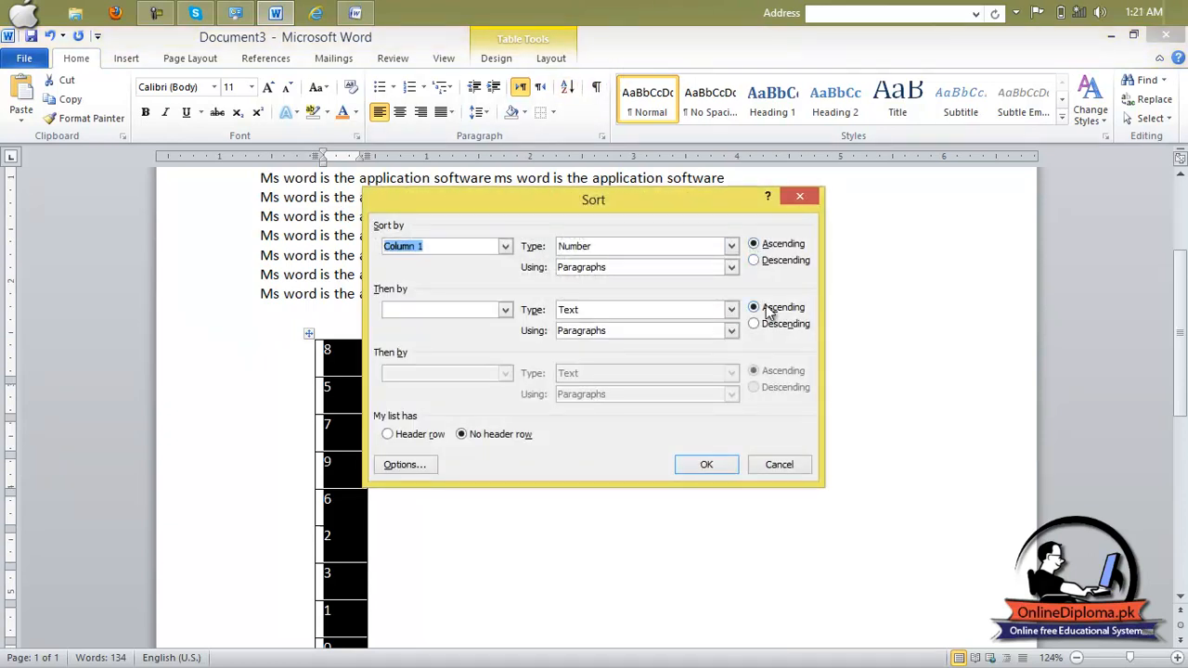
pyautogui.click(710, 464)
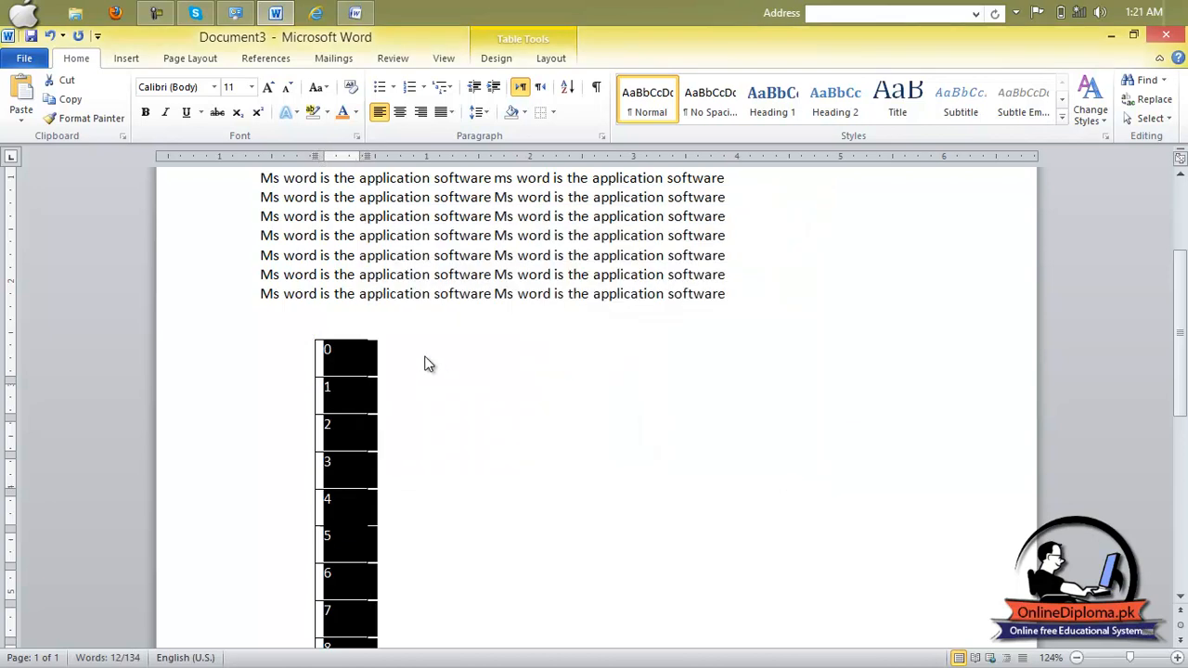
# Review the sorted numbers, then re-sort Column 1 in descending order, setting the second sort level to Descending too
pyautogui.scroll(-1, 413, 357)
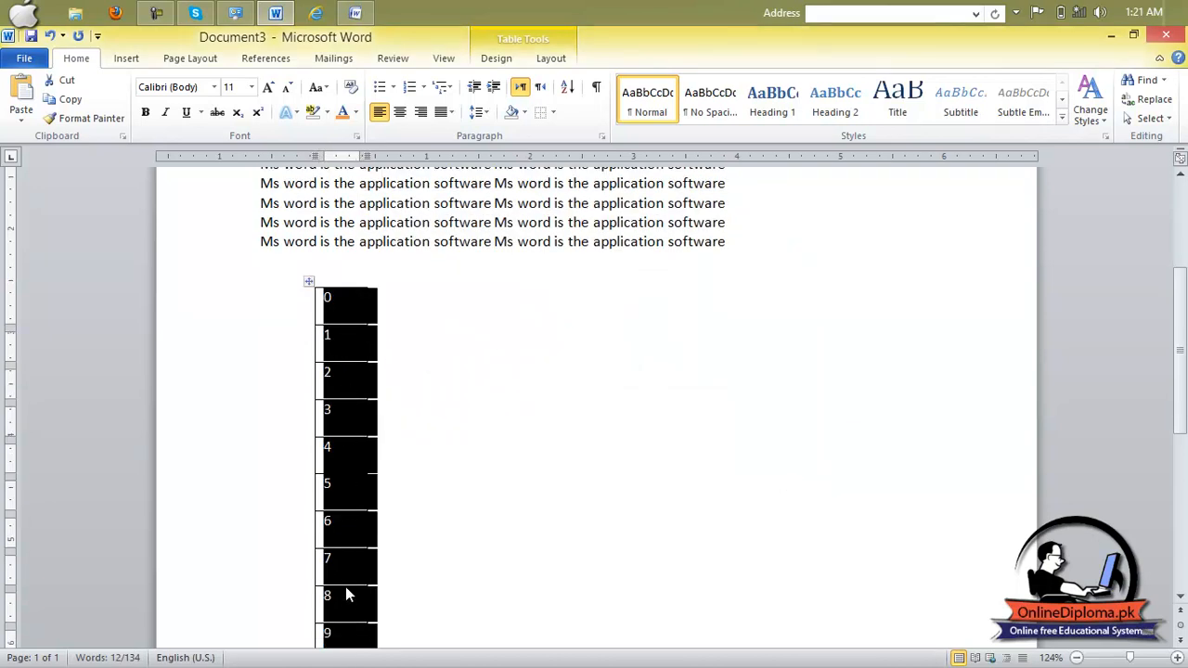
pyautogui.scroll(-2, 346, 624)
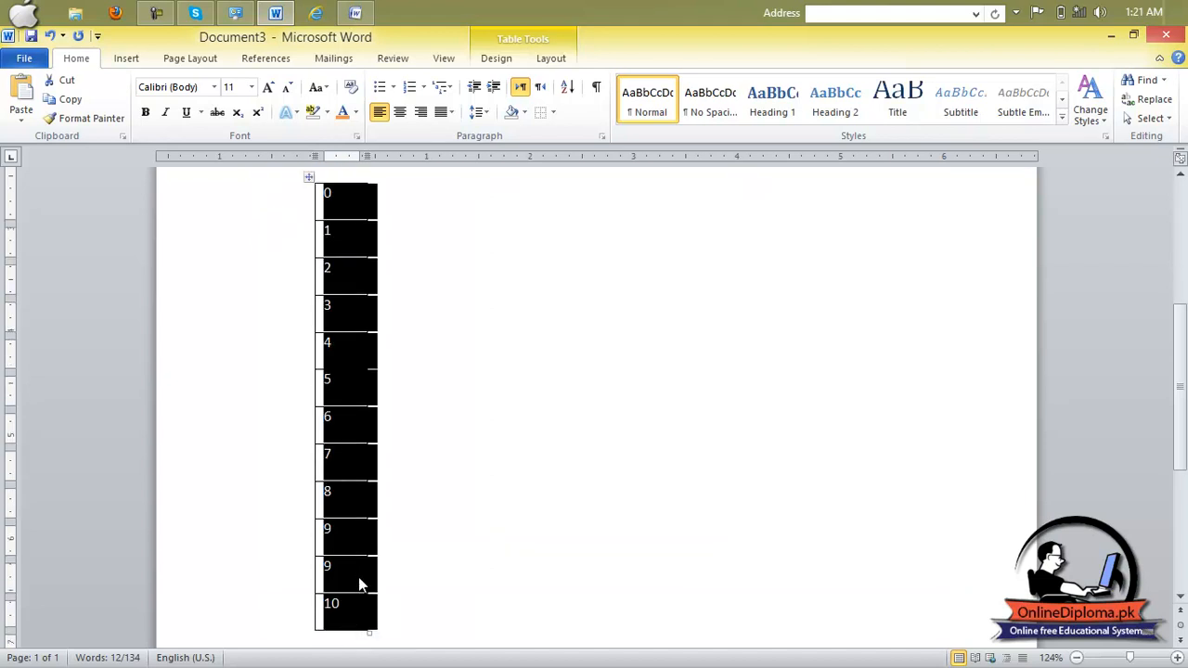
pyautogui.scroll(-1, 358, 605)
pyautogui.scroll(5, 360, 594)
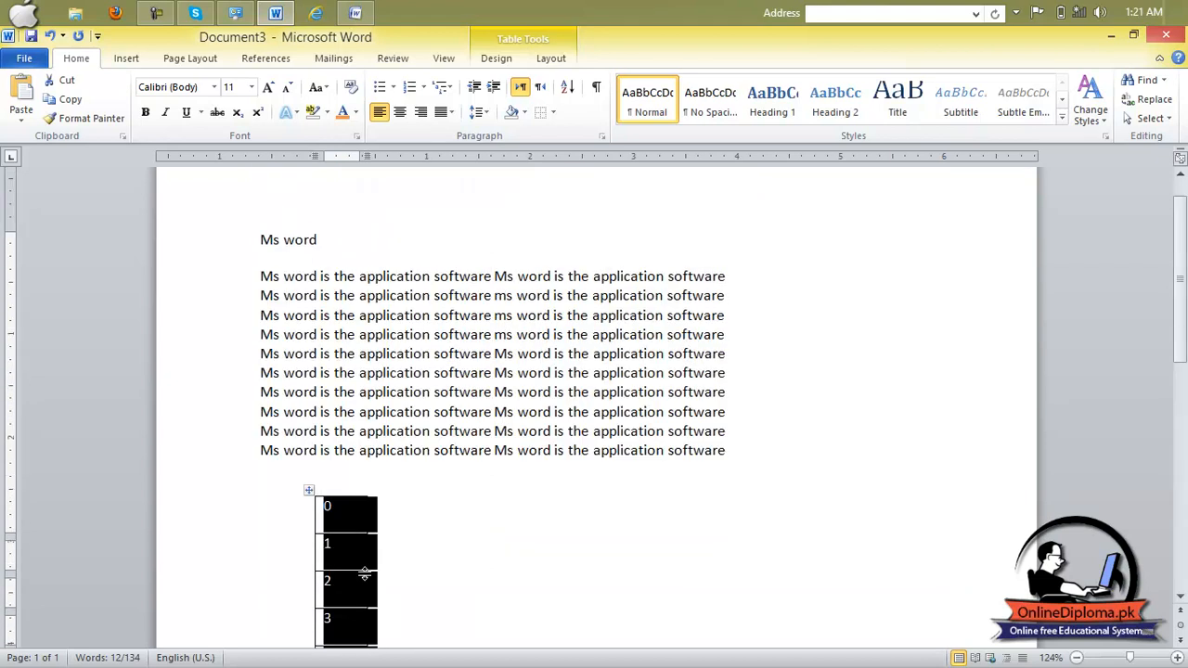
pyautogui.scroll(-4, 365, 574)
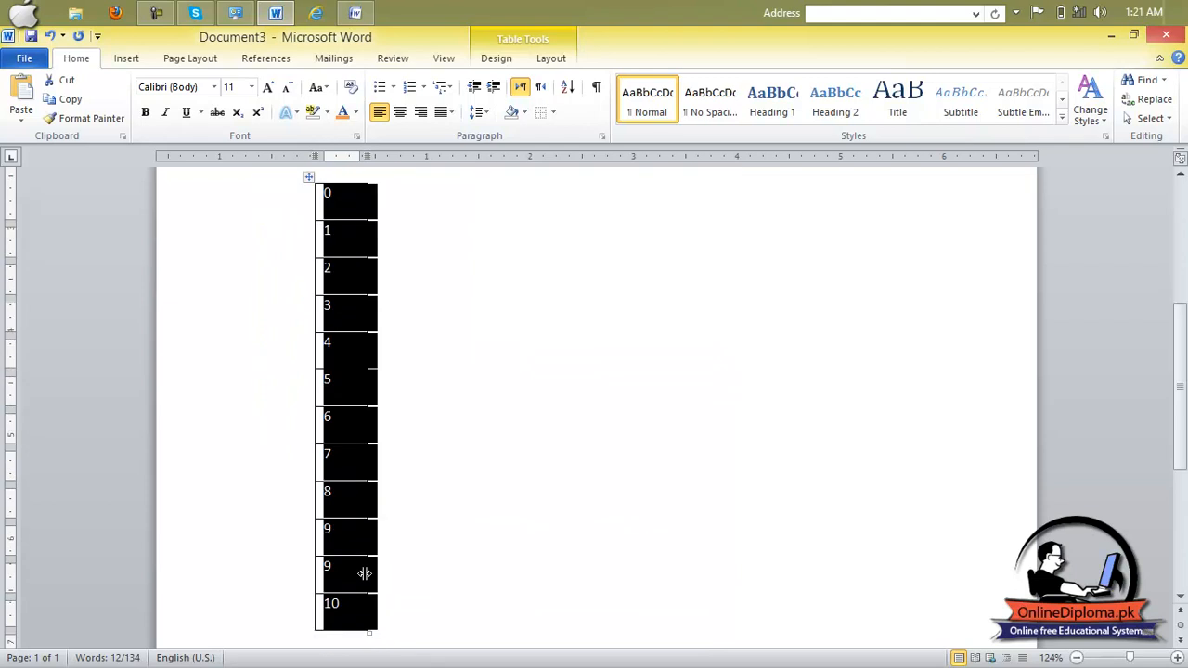
pyautogui.click(572, 91)
pyautogui.click(755, 262)
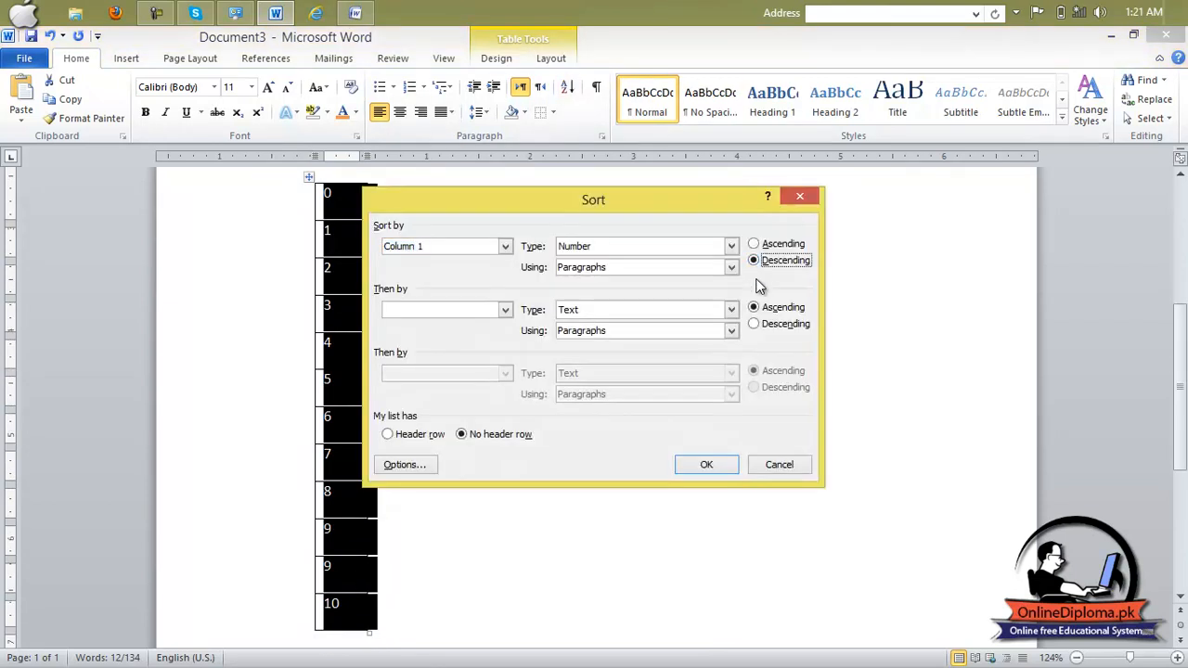
pyautogui.click(754, 324)
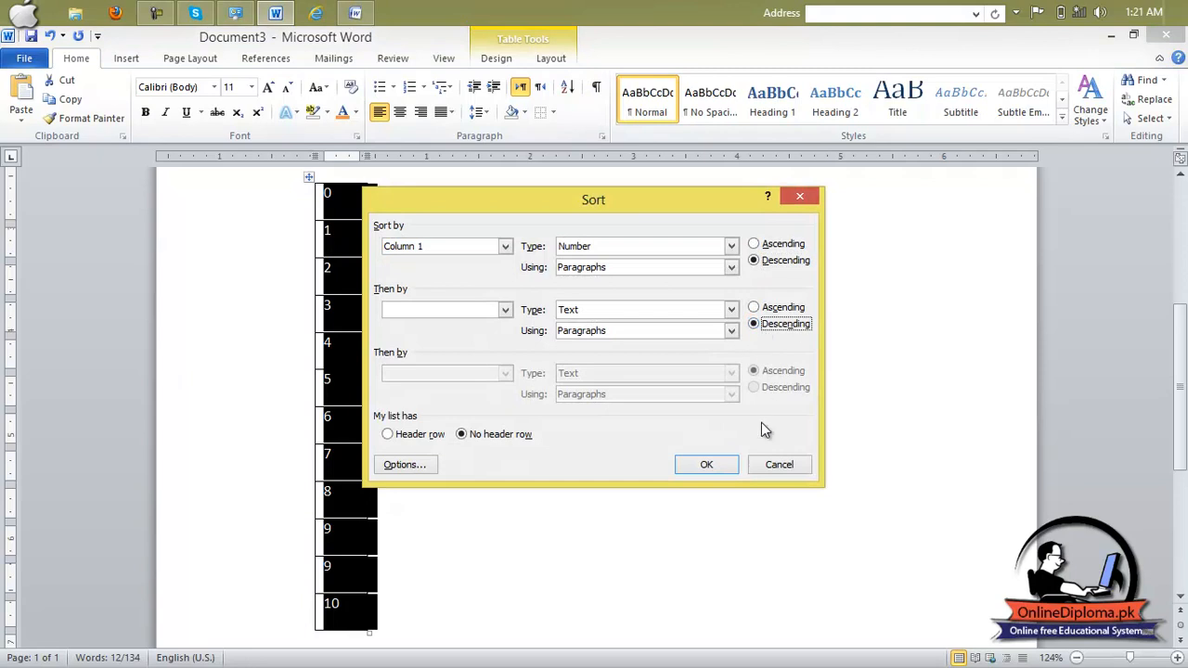
pyautogui.click(728, 466)
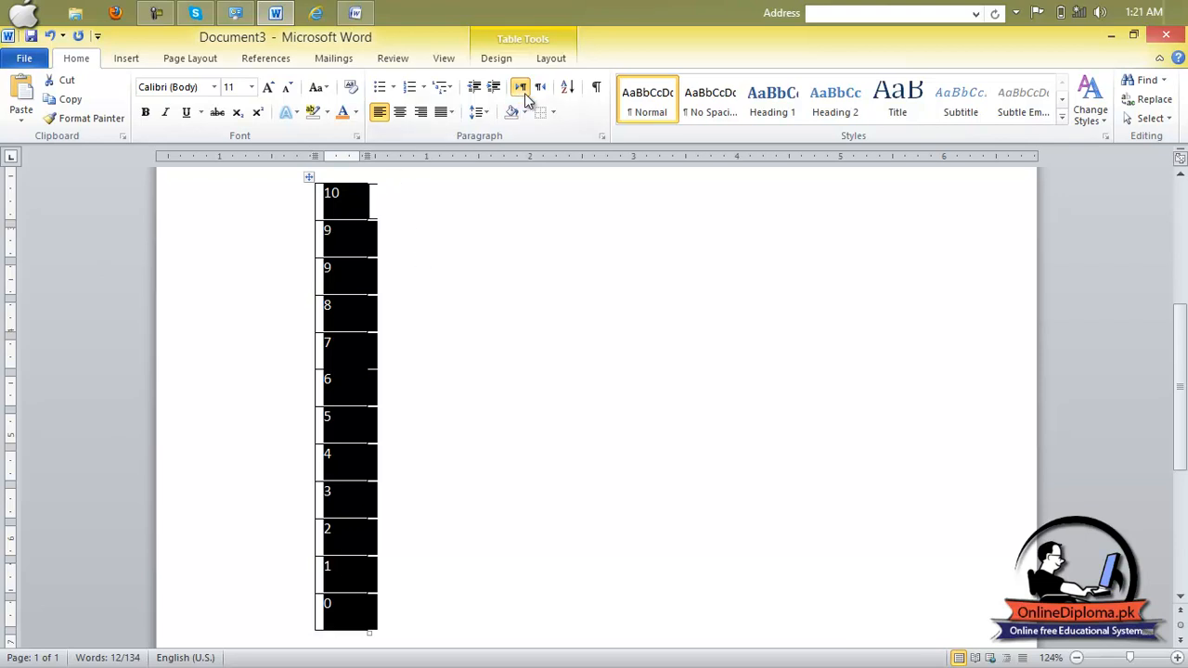
# Re-sort the selected table's Column 1 as numbers in ascending order, setting the second sort level to Ascending too
pyautogui.click(567, 88)
pyautogui.click(753, 244)
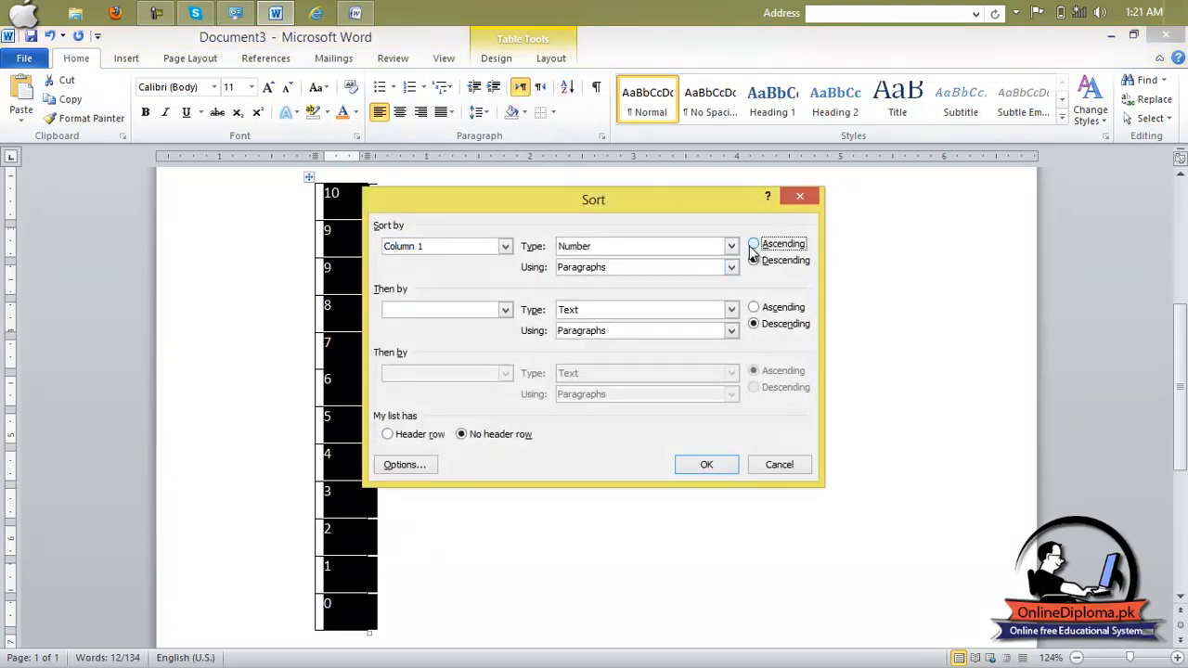
pyautogui.click(753, 307)
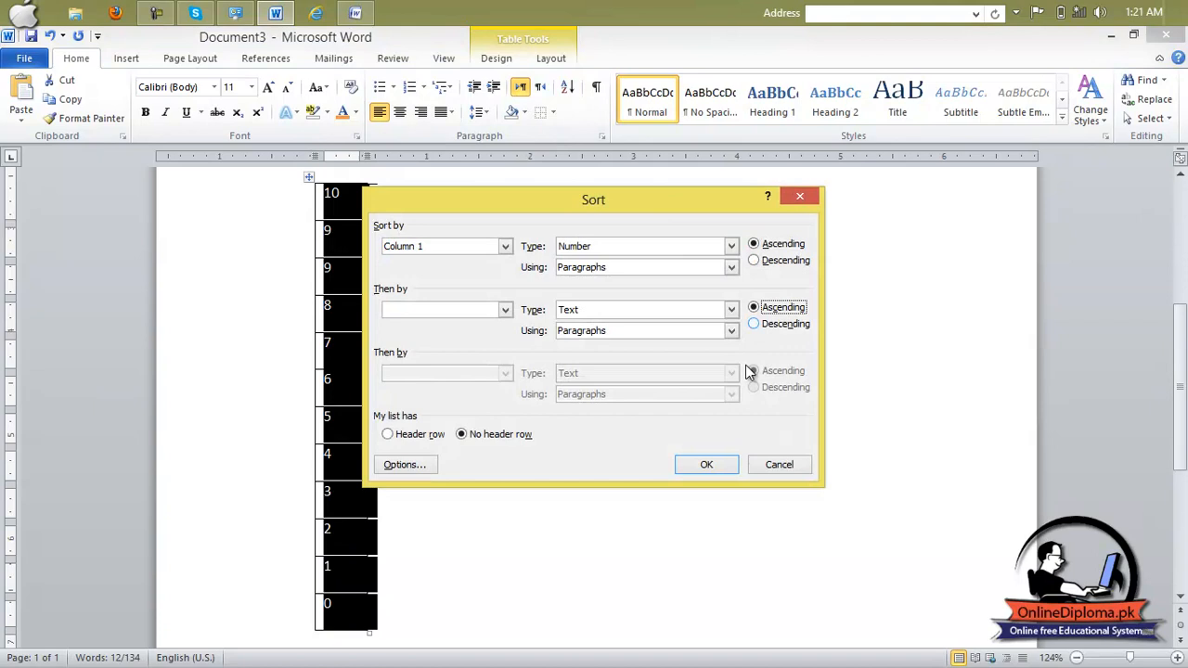
pyautogui.click(708, 464)
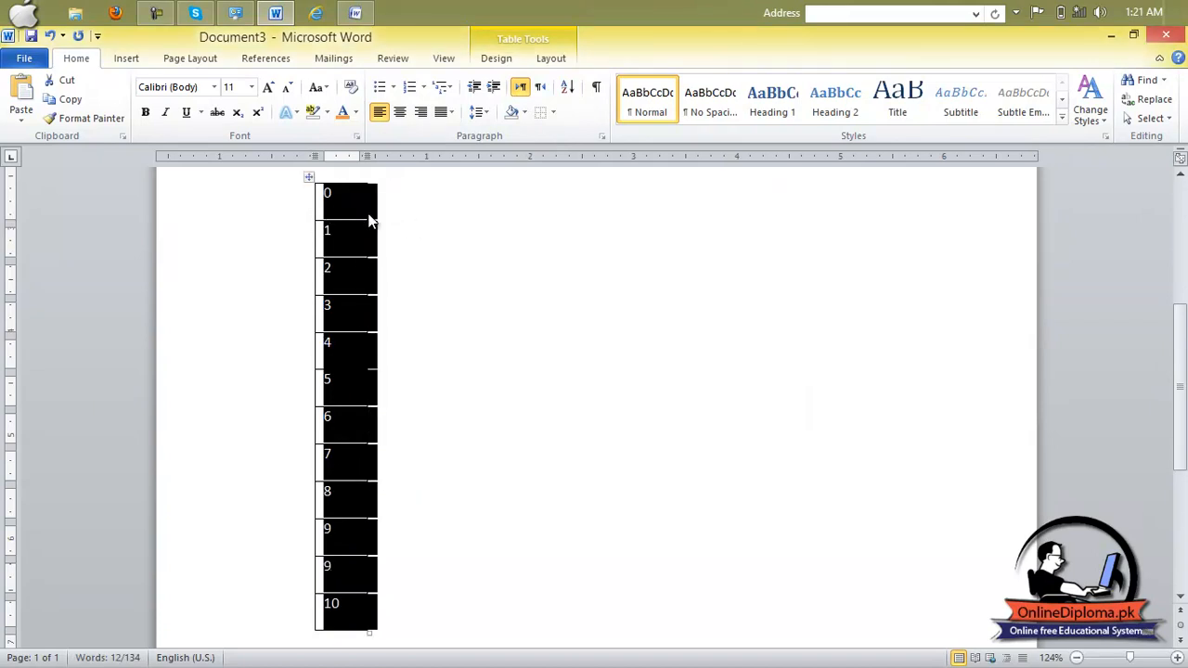
# Show the formatting marks and add two filler paragraphs, "lknjlkjljlj" and "lkjlkjlkj", between the sample text and the table
pyautogui.scroll(5, 640, 256)
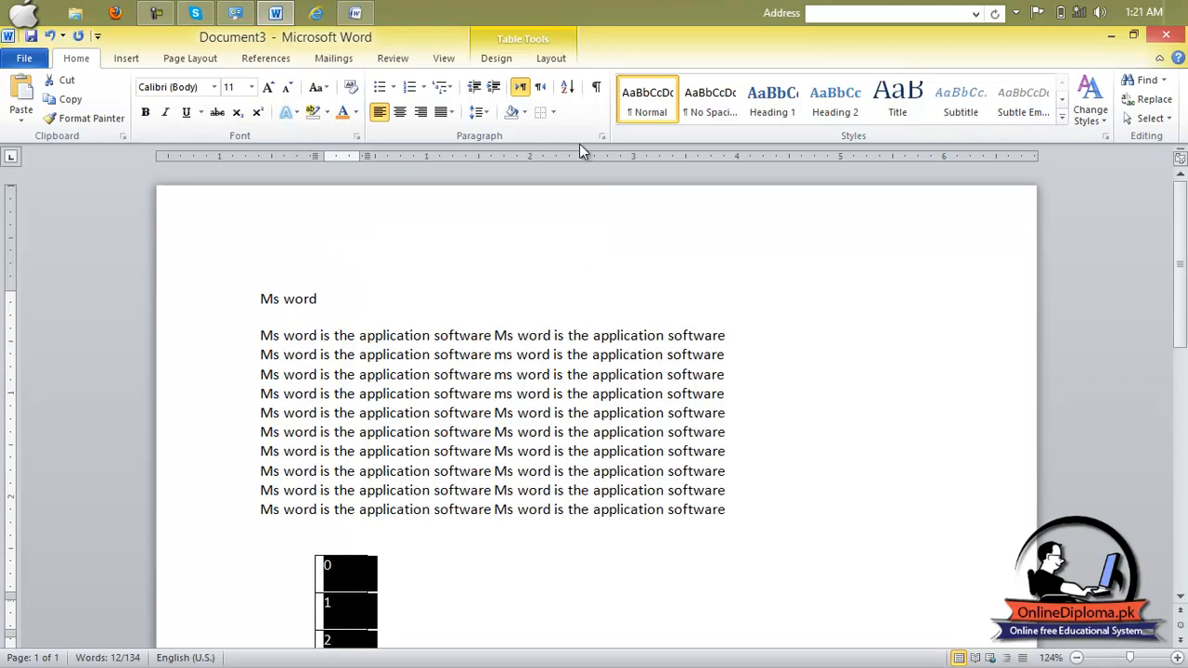
pyautogui.click(599, 96)
pyautogui.click(656, 530)
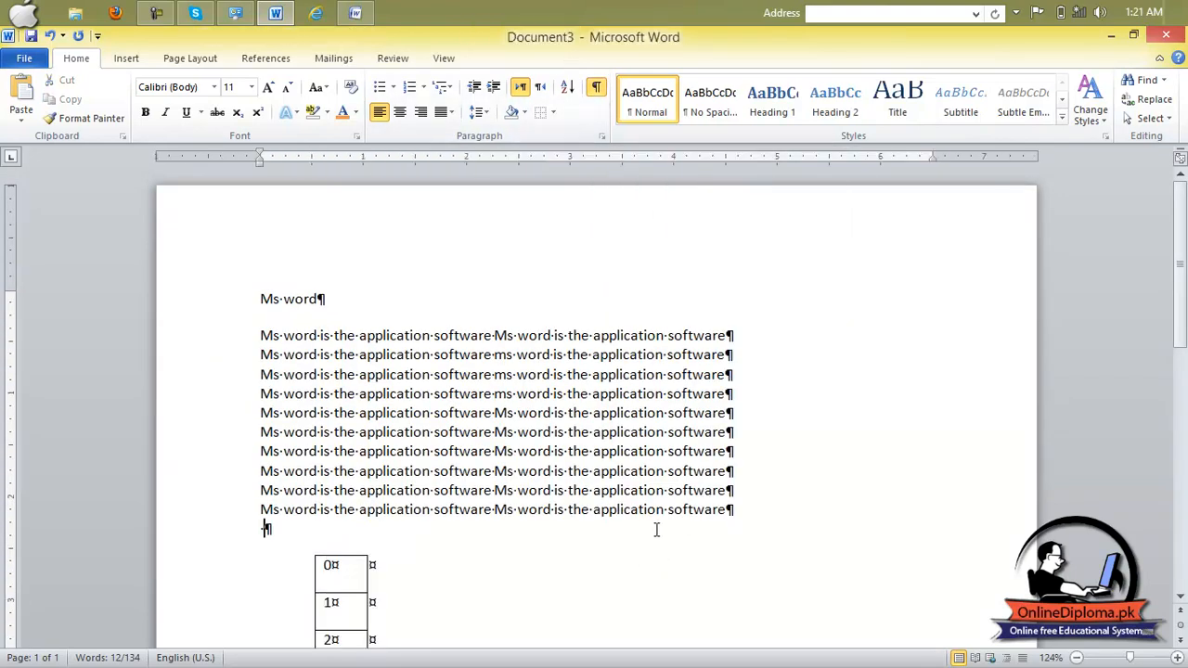
pyautogui.press('Return')
pyautogui.write('lknjlkjljlj')
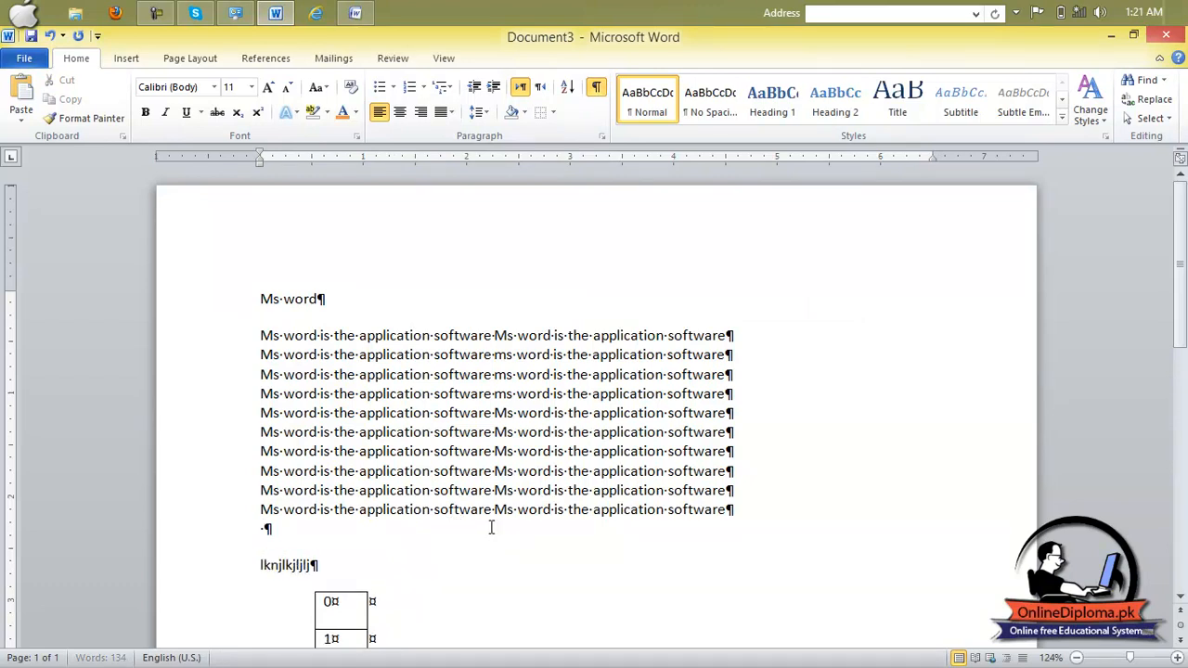
pyautogui.press('Return')
pyautogui.write('lkjlkjlkj')
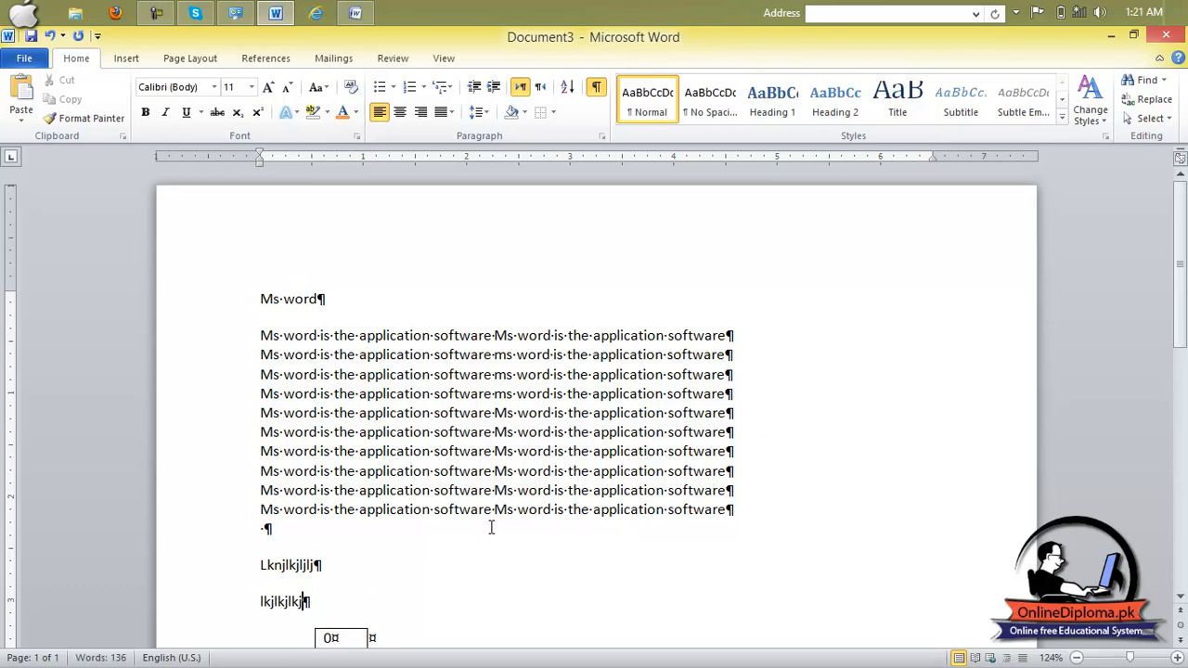
# Add a long run of empty paragraphs reaching onto page 2, ending with the filler line "lkhjkjhkjhkjghjhgfjhfhgfhgfhgf" above the table
pyautogui.press('Return')
pyautogui.press('Return')
pyautogui.press('Return')
pyautogui.press('Return')
pyautogui.press('Return')
pyautogui.press('Return')
pyautogui.press('Return')
pyautogui.press('Return')
pyautogui.press('Return')
pyautogui.press('Return')
pyautogui.press('Return')
pyautogui.press('Return')
pyautogui.press('Return')
pyautogui.press('Return')
pyautogui.press('Return')
pyautogui.write('lkhjkjhkjhkjghjhgfjhfhgfhgfhgf')
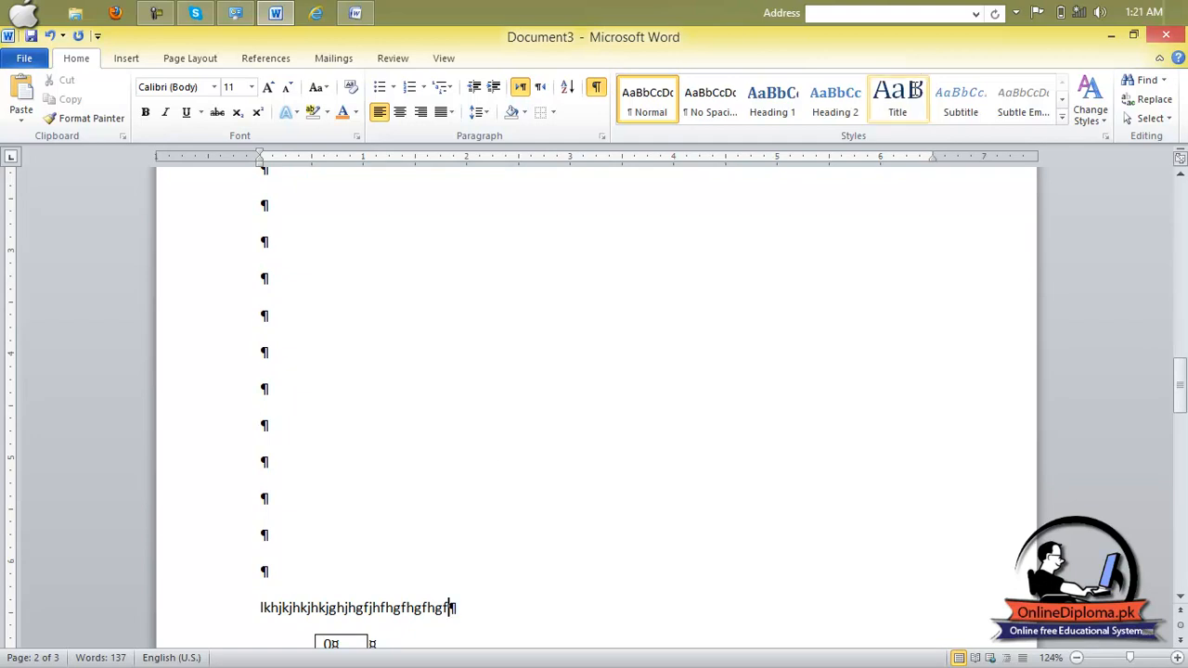
# Examine the paragraph and space marks throughout the document, from the heading through the empty paragraphs to the table
pyautogui.scroll(8, 268, 204)
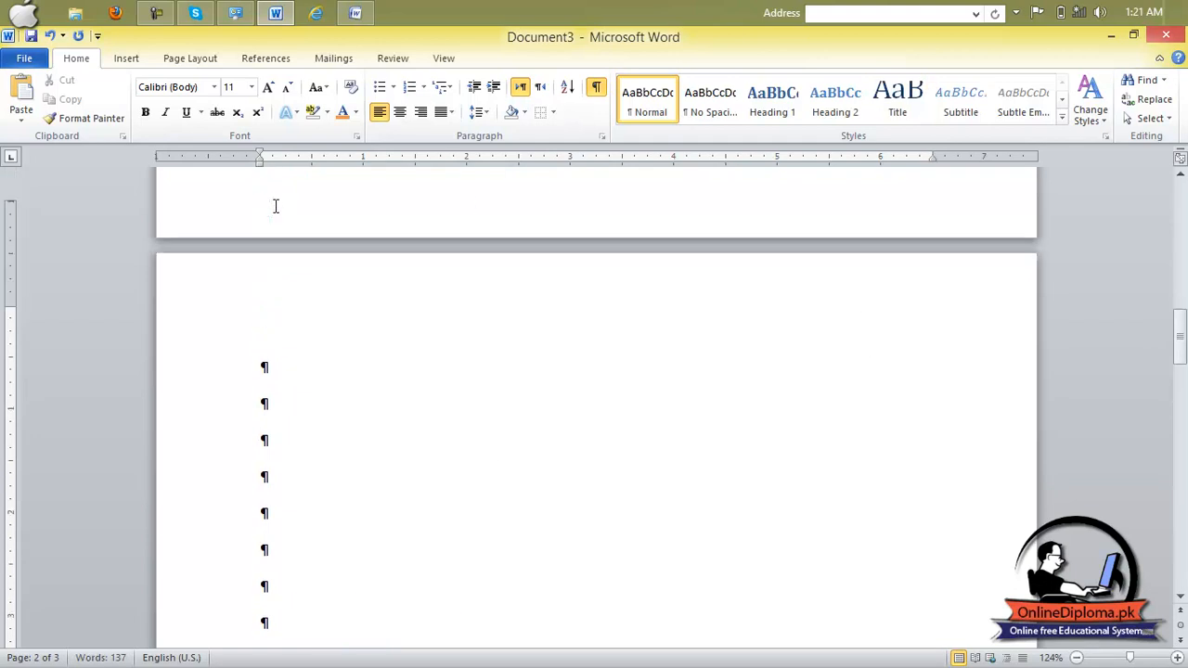
pyautogui.scroll(5, 307, 218)
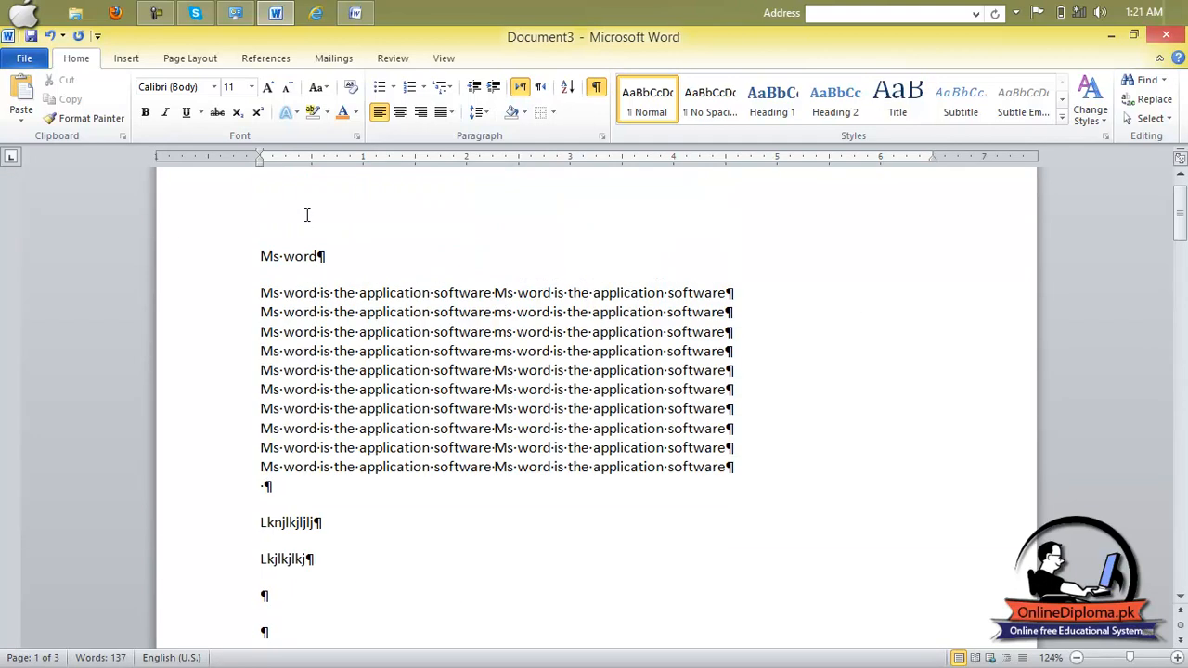
pyautogui.scroll(-12, 307, 214)
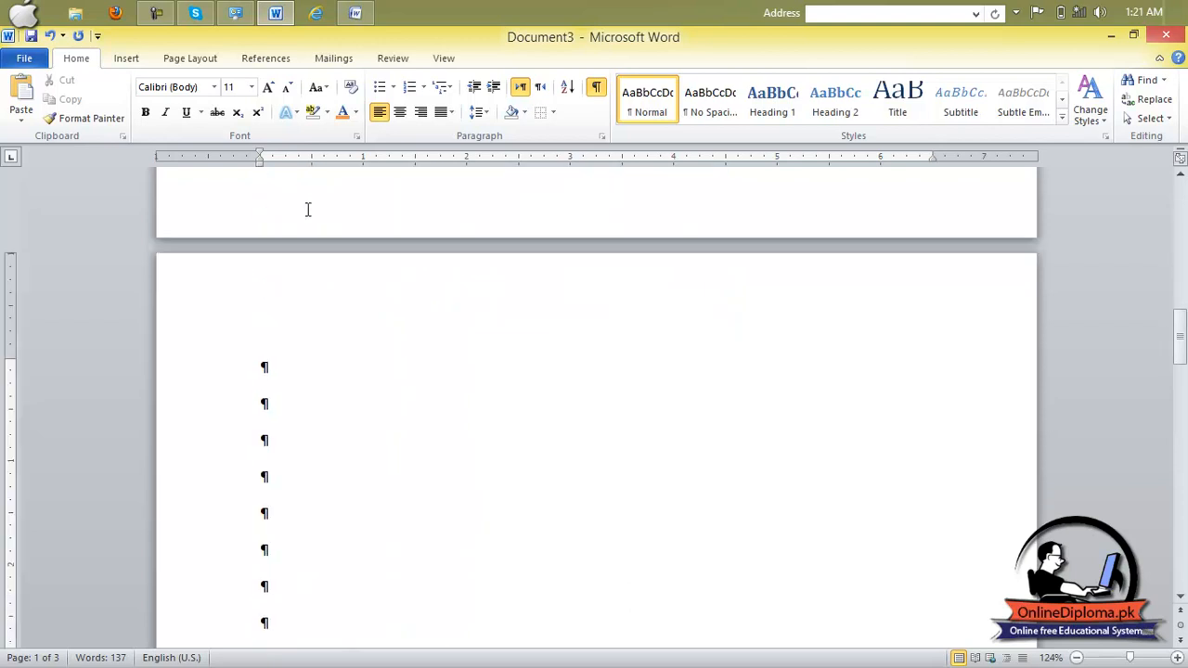
pyautogui.scroll(-5, 320, 228)
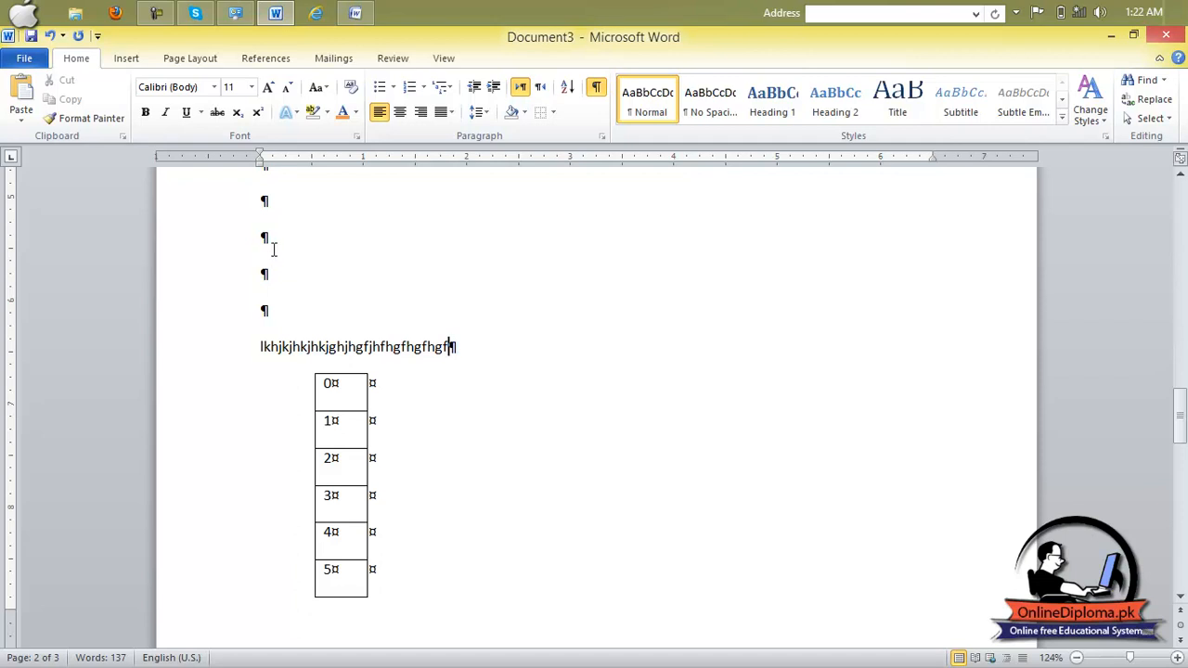
pyautogui.scroll(12, 268, 246)
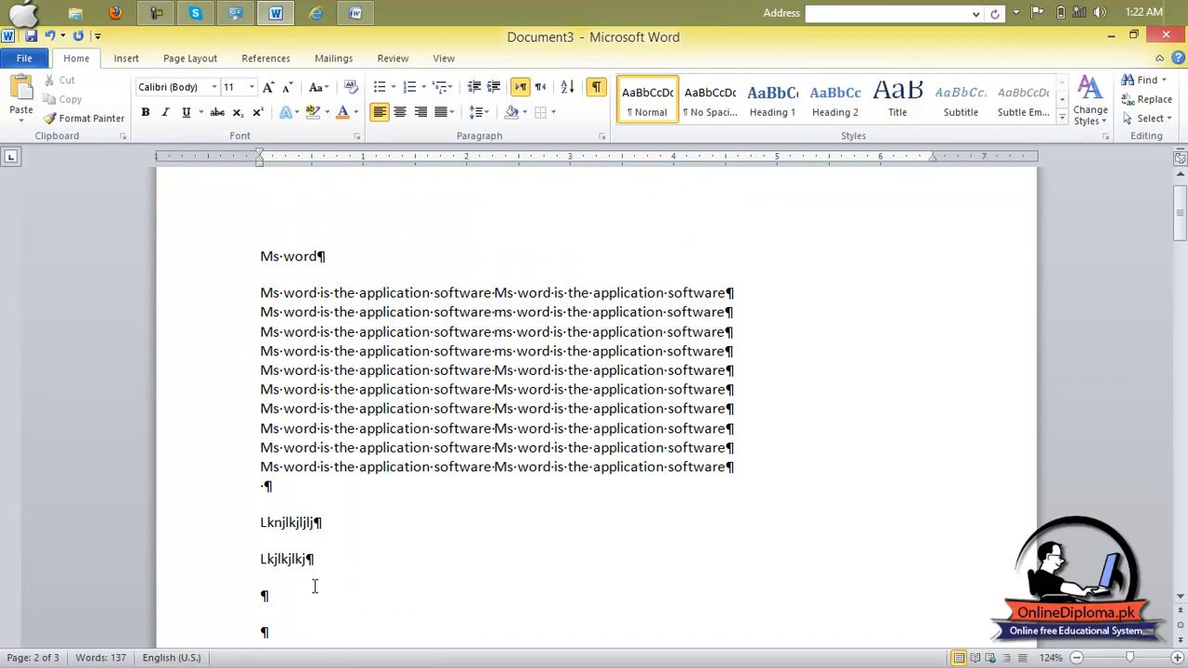
pyautogui.scroll(-5, 390, 599)
pyautogui.scroll(-5, 326, 414)
pyautogui.scroll(5, 326, 408)
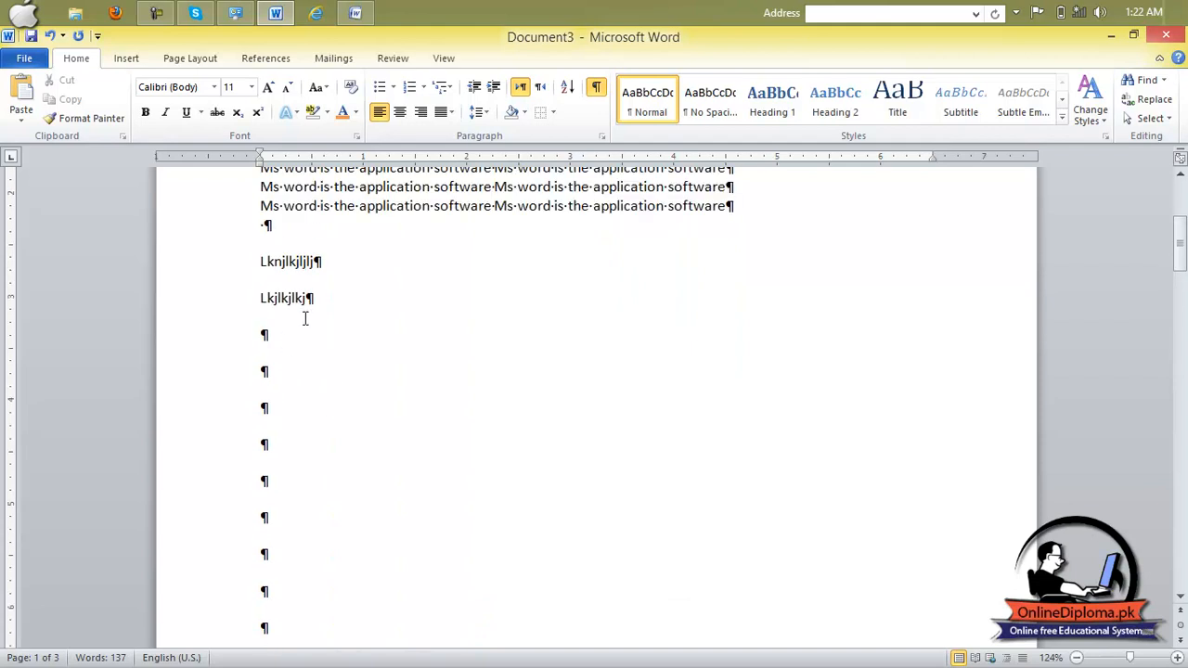
# Hide the formatting marks and minimize the document window to the desktop
pyautogui.click(596, 90)
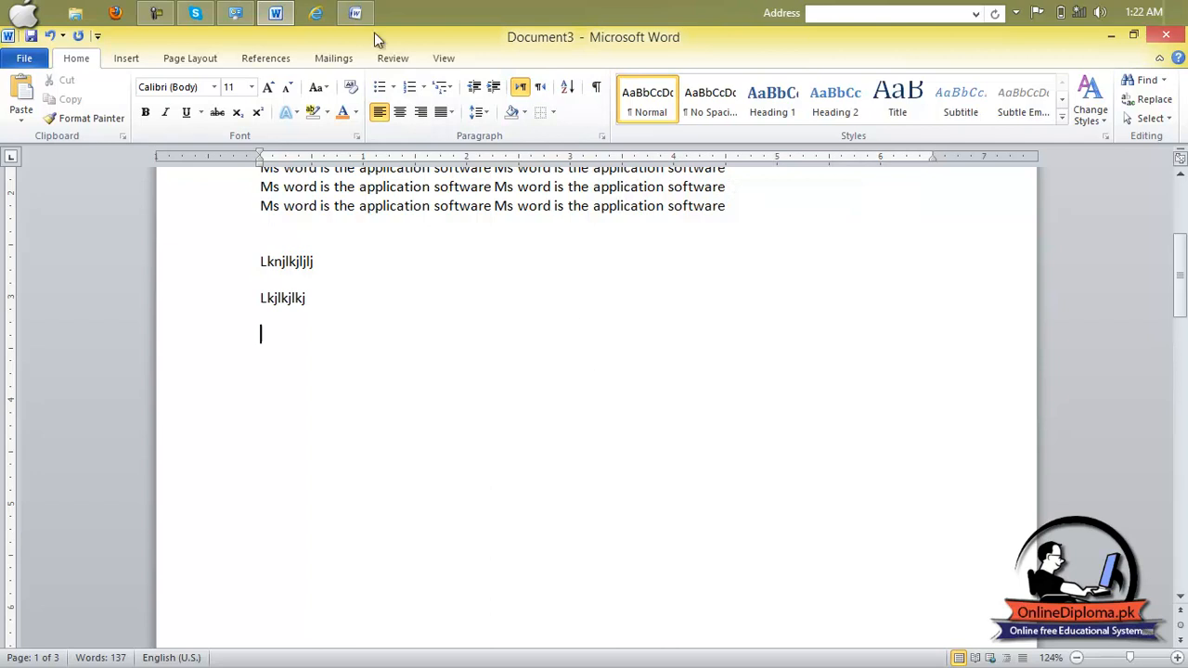
pyautogui.moveTo(360, 21)
pyautogui.click(1143, 12)
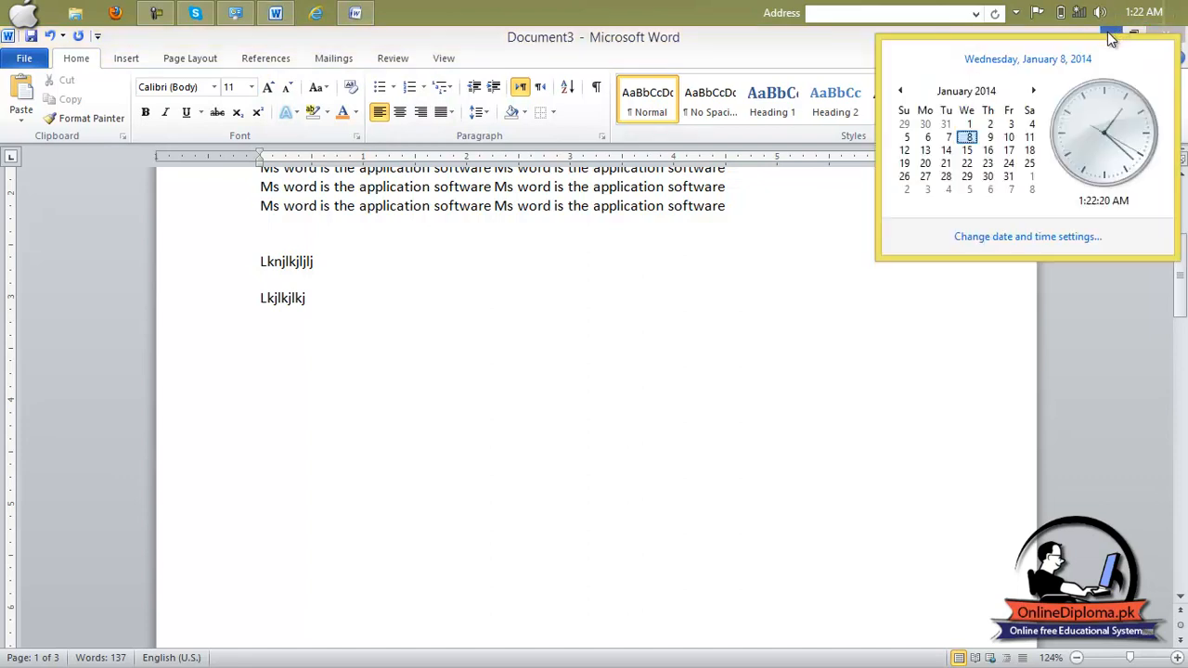
pyautogui.click(868, 43)
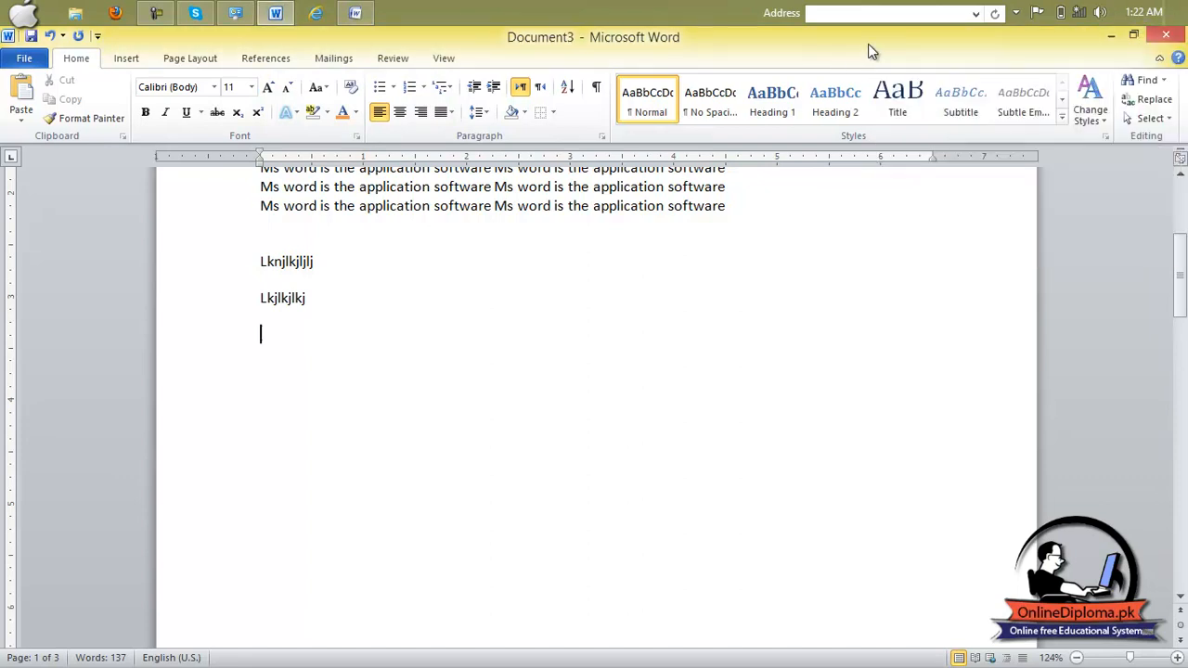
pyautogui.click(1111, 42)
pyautogui.click(1110, 39)
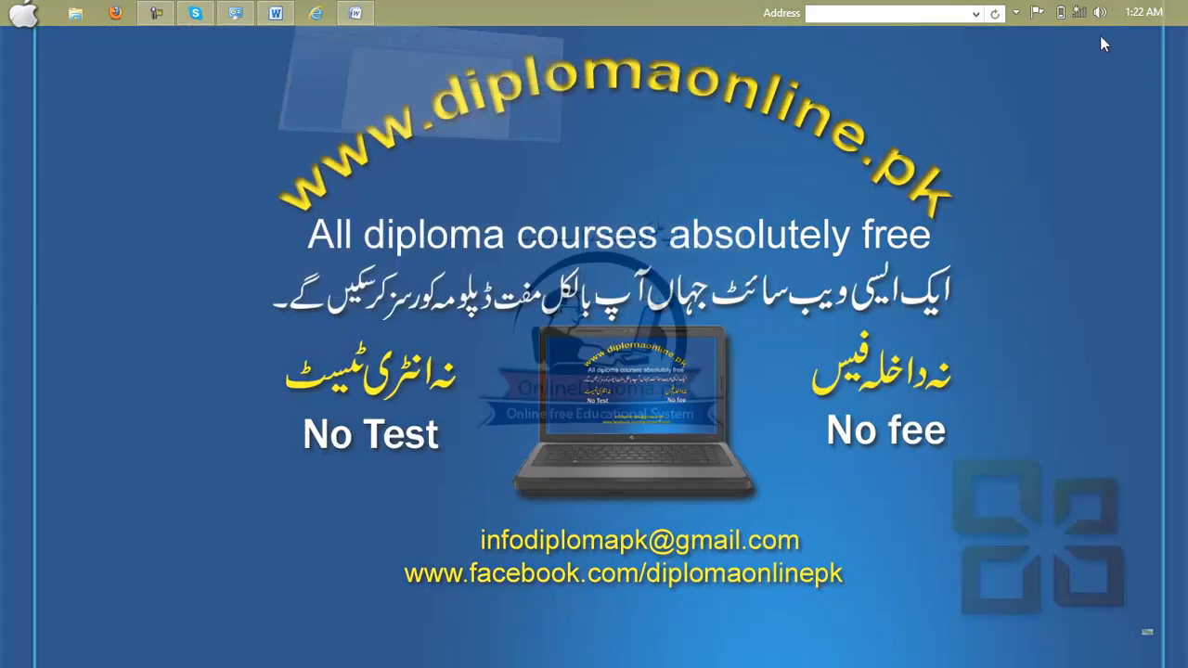